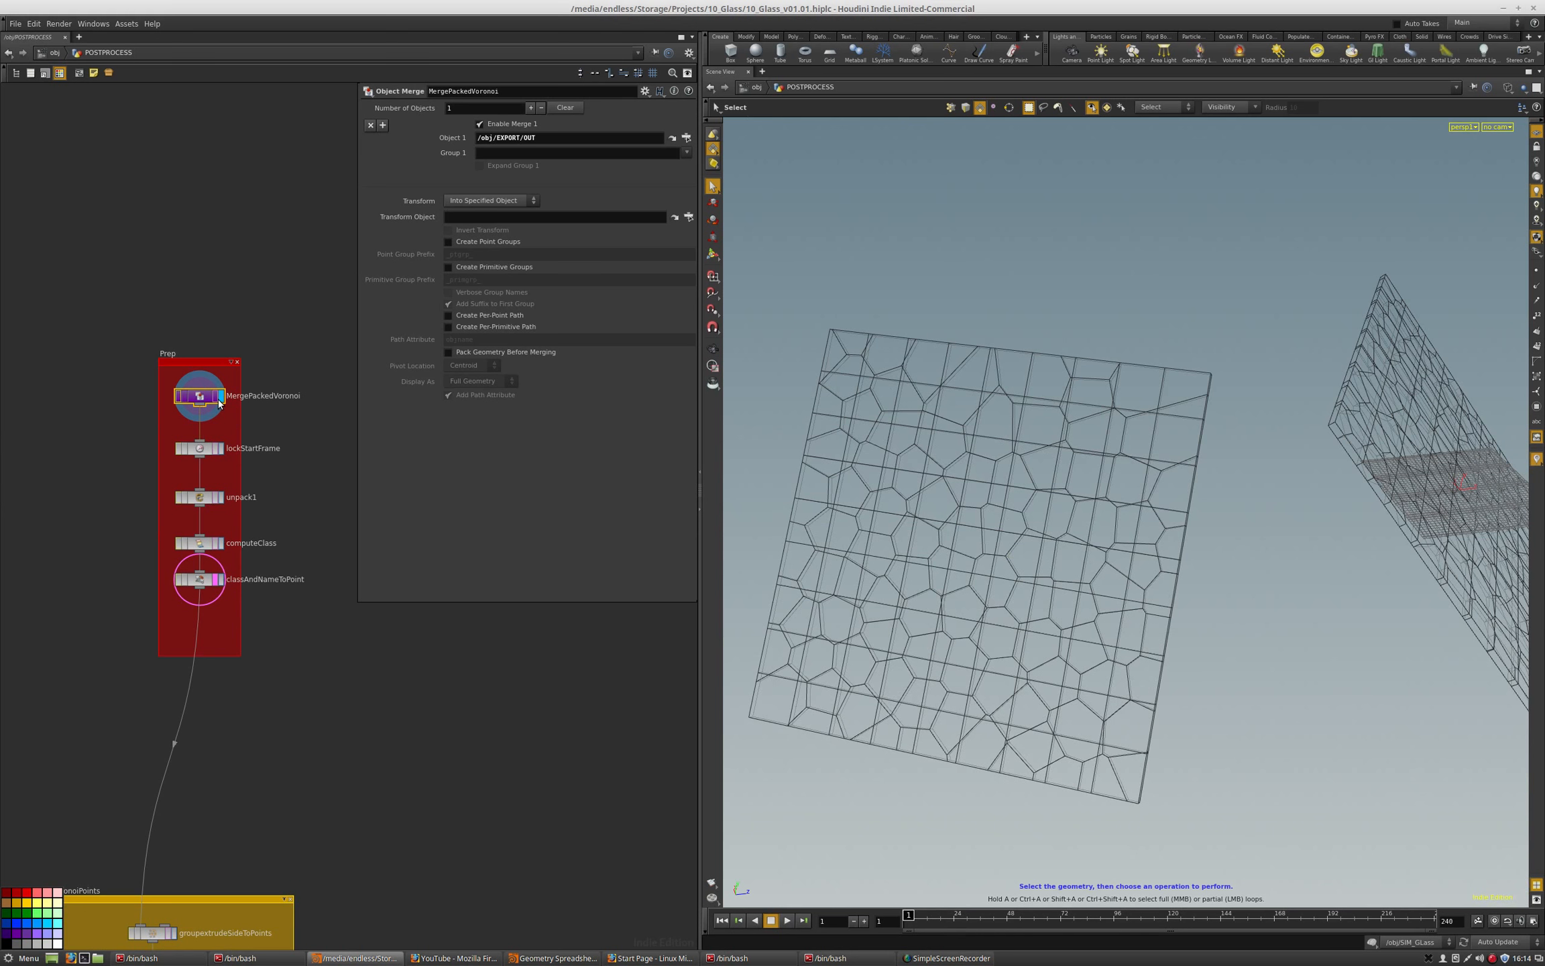
Display the classAndNameToPoint output and review its promotion settings and the computeClass connectivity settings.
mouse_move(912, 921)
left_mouse_down()
mouse_move(942, 921)
mouse_move(908, 921)
left_mouse_up()
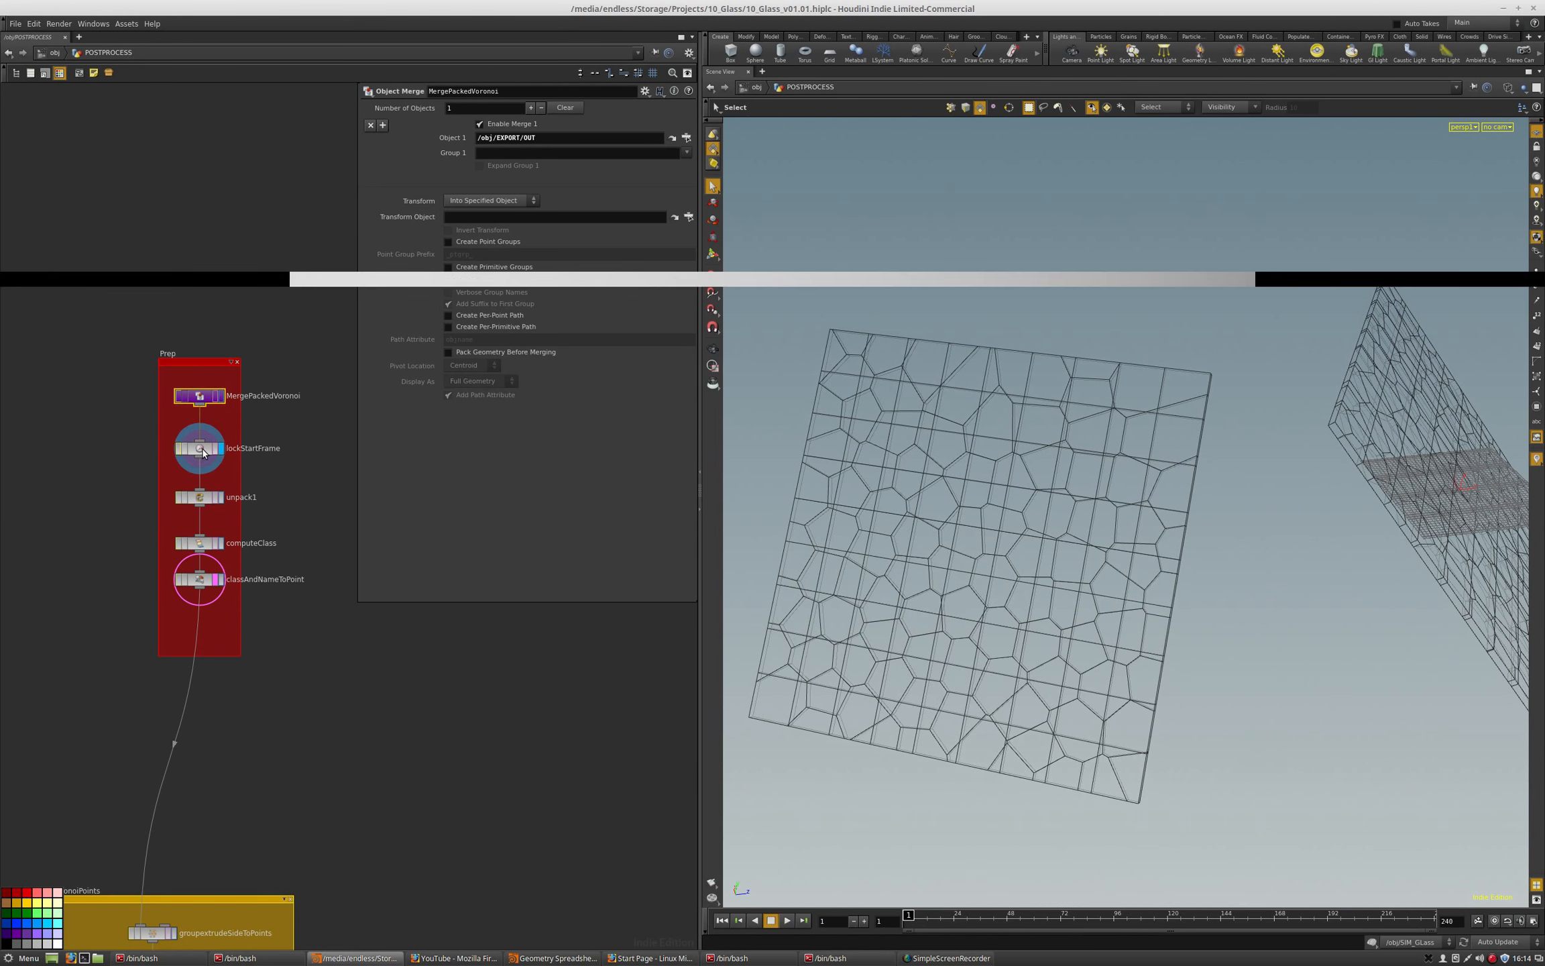
left_click(201, 580)
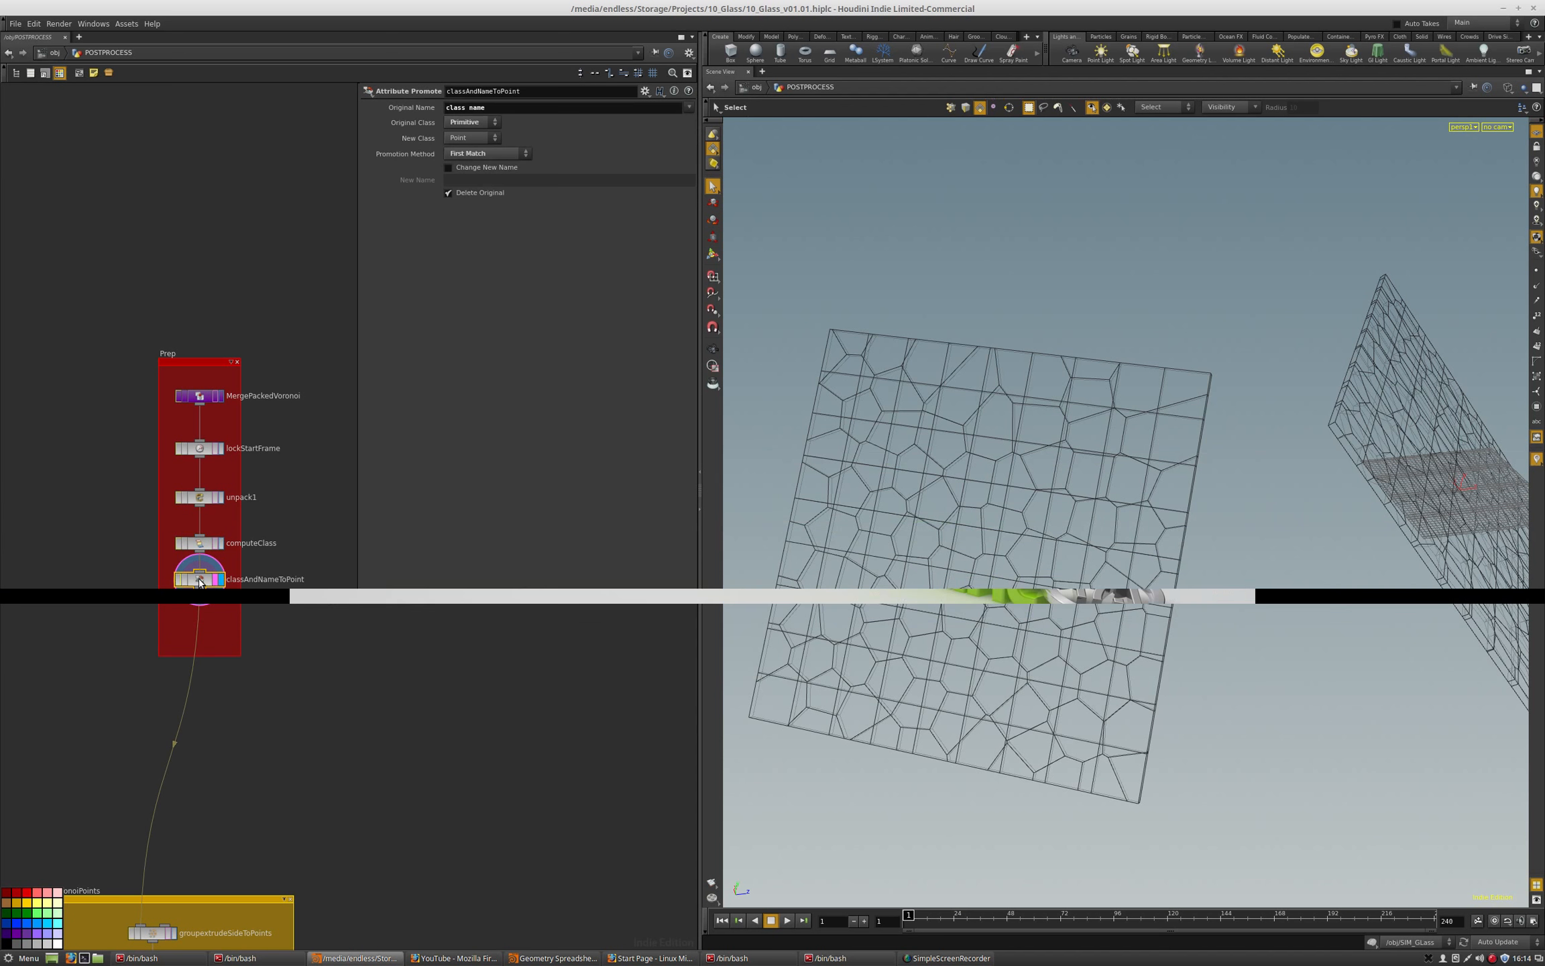
middle_click_drag(204, 590, 206, 490)
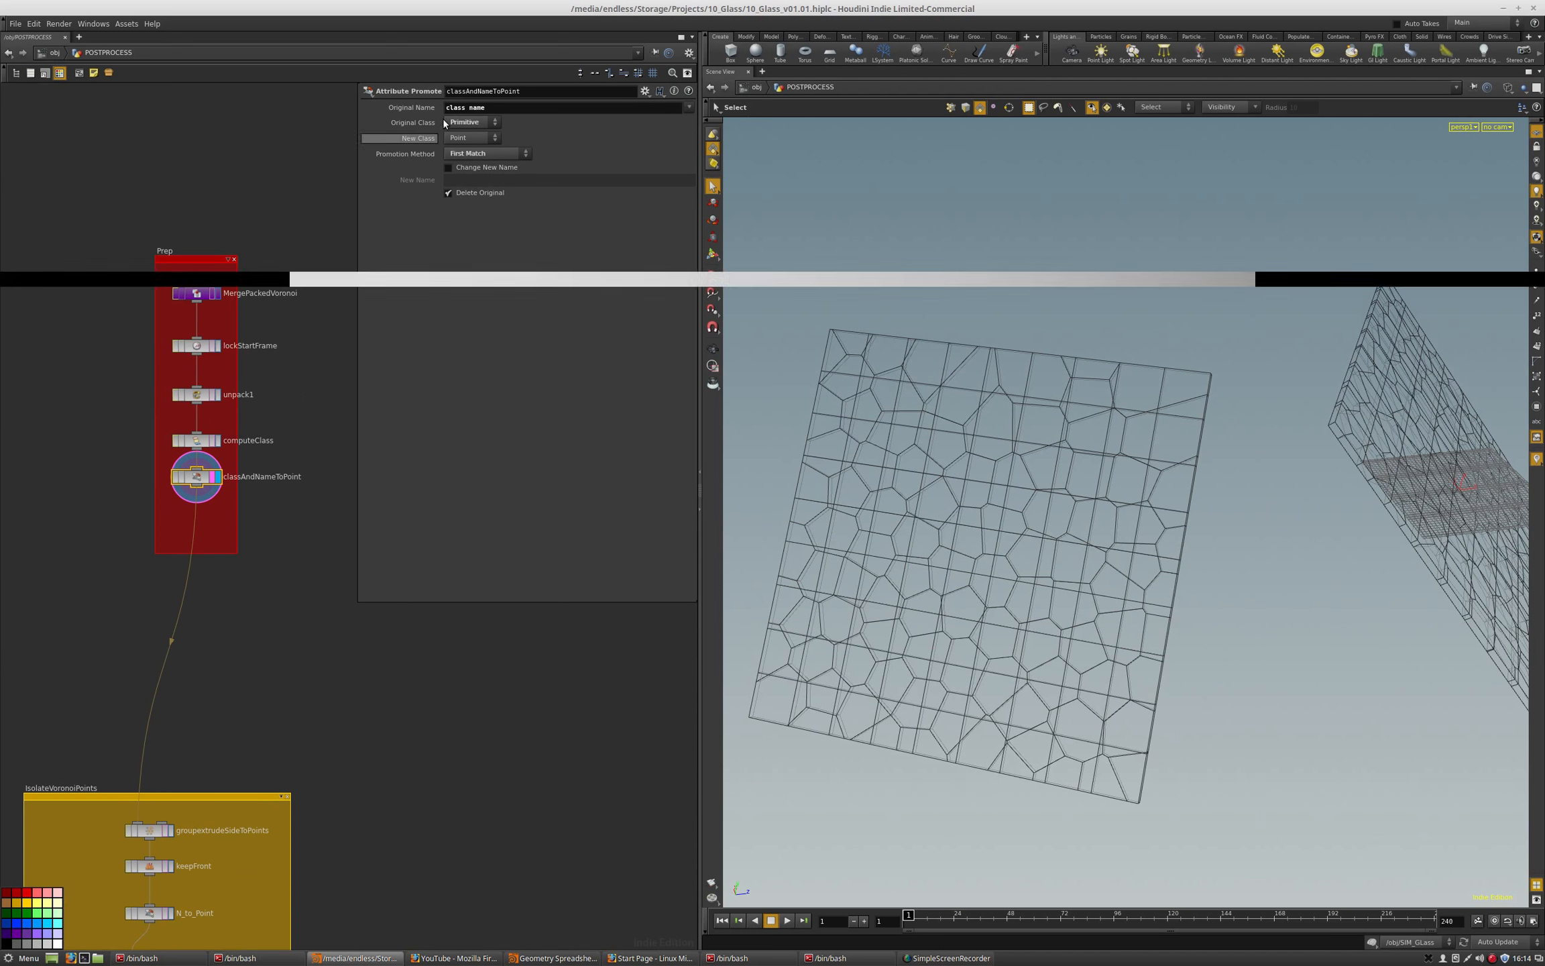
middle_click_drag(228, 704, 248, 494)
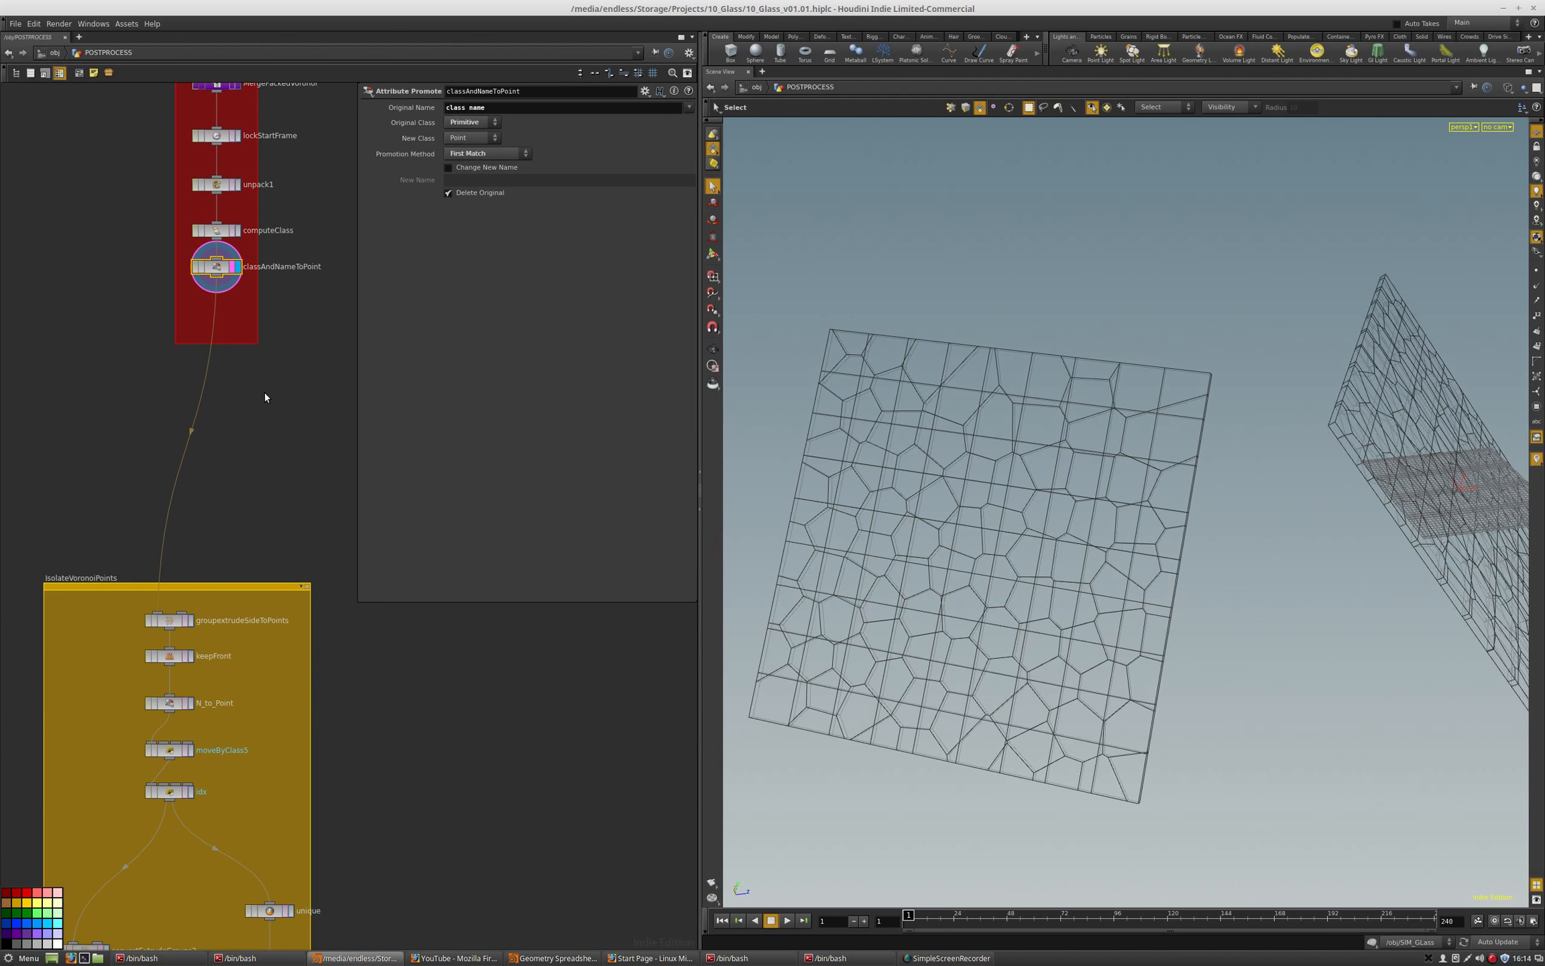
left_click(216, 230)
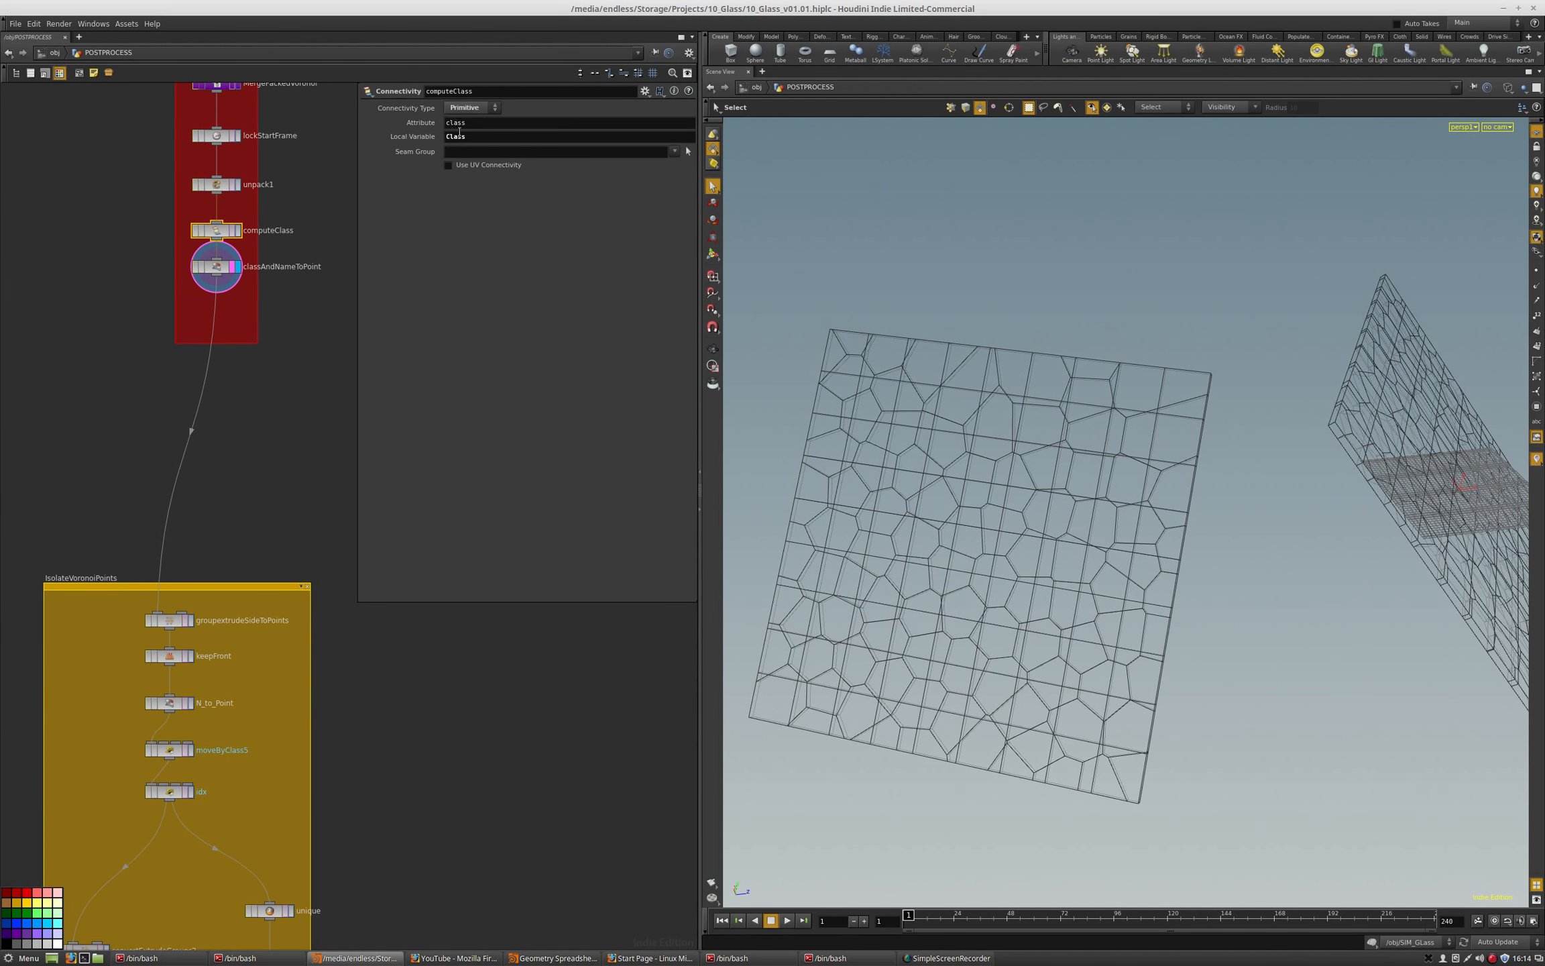
middle_click_drag(220, 572, 208, 426)
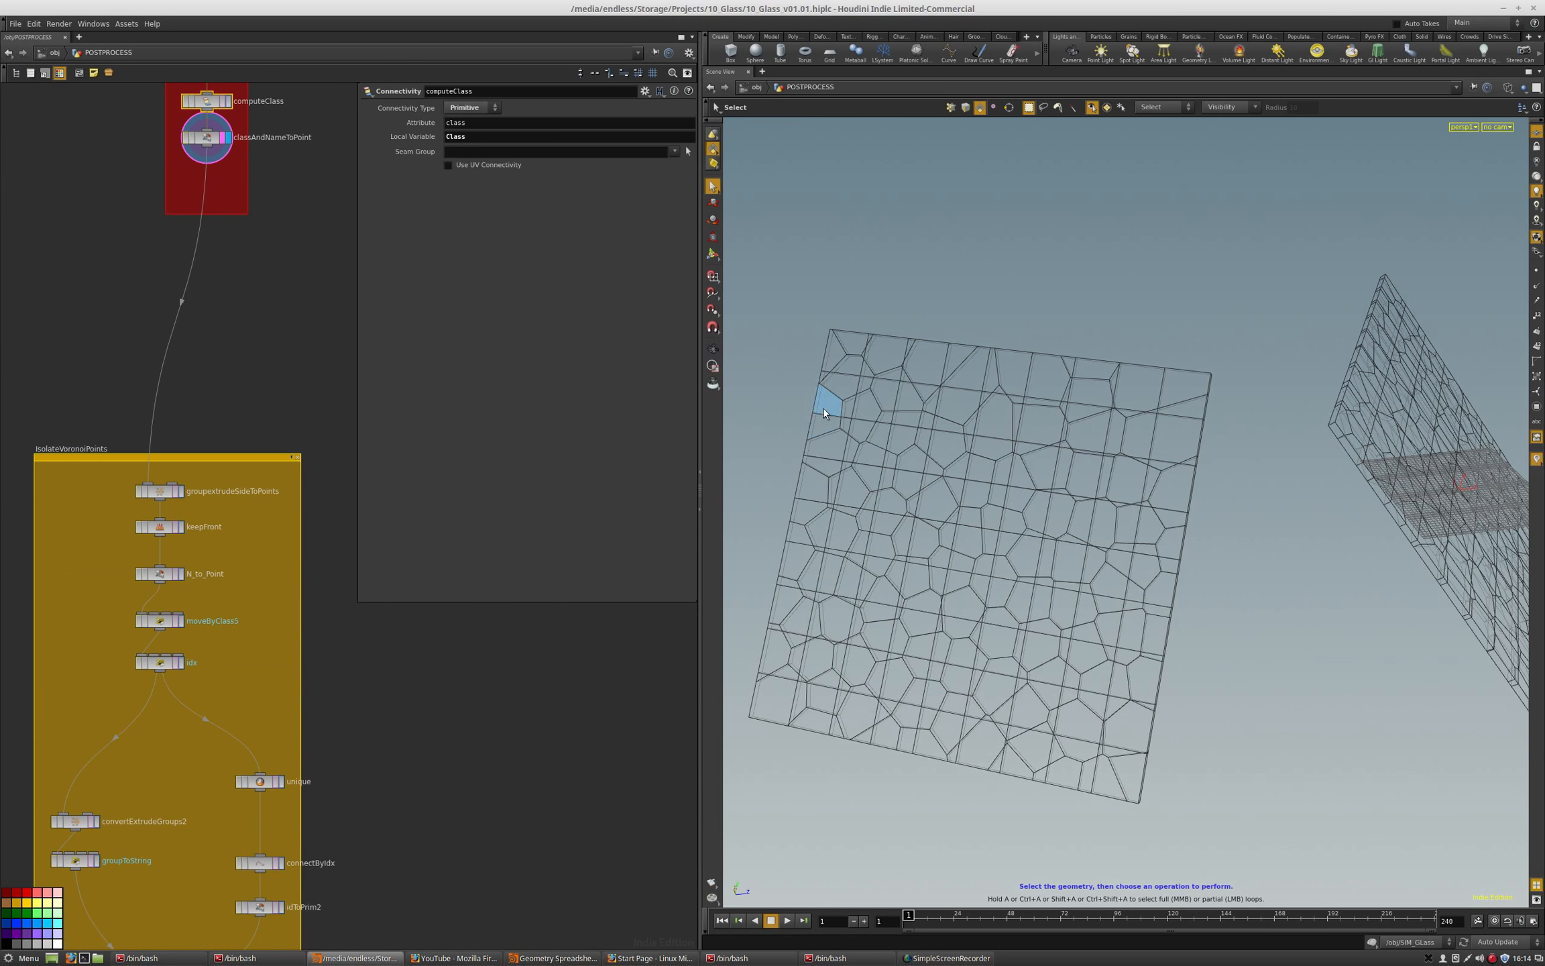
Display the groupextrudeSideToPoints node and examine its conversion of the extrudeSide primitives into the side_points group.
scroll(188, 513, "up", 3)
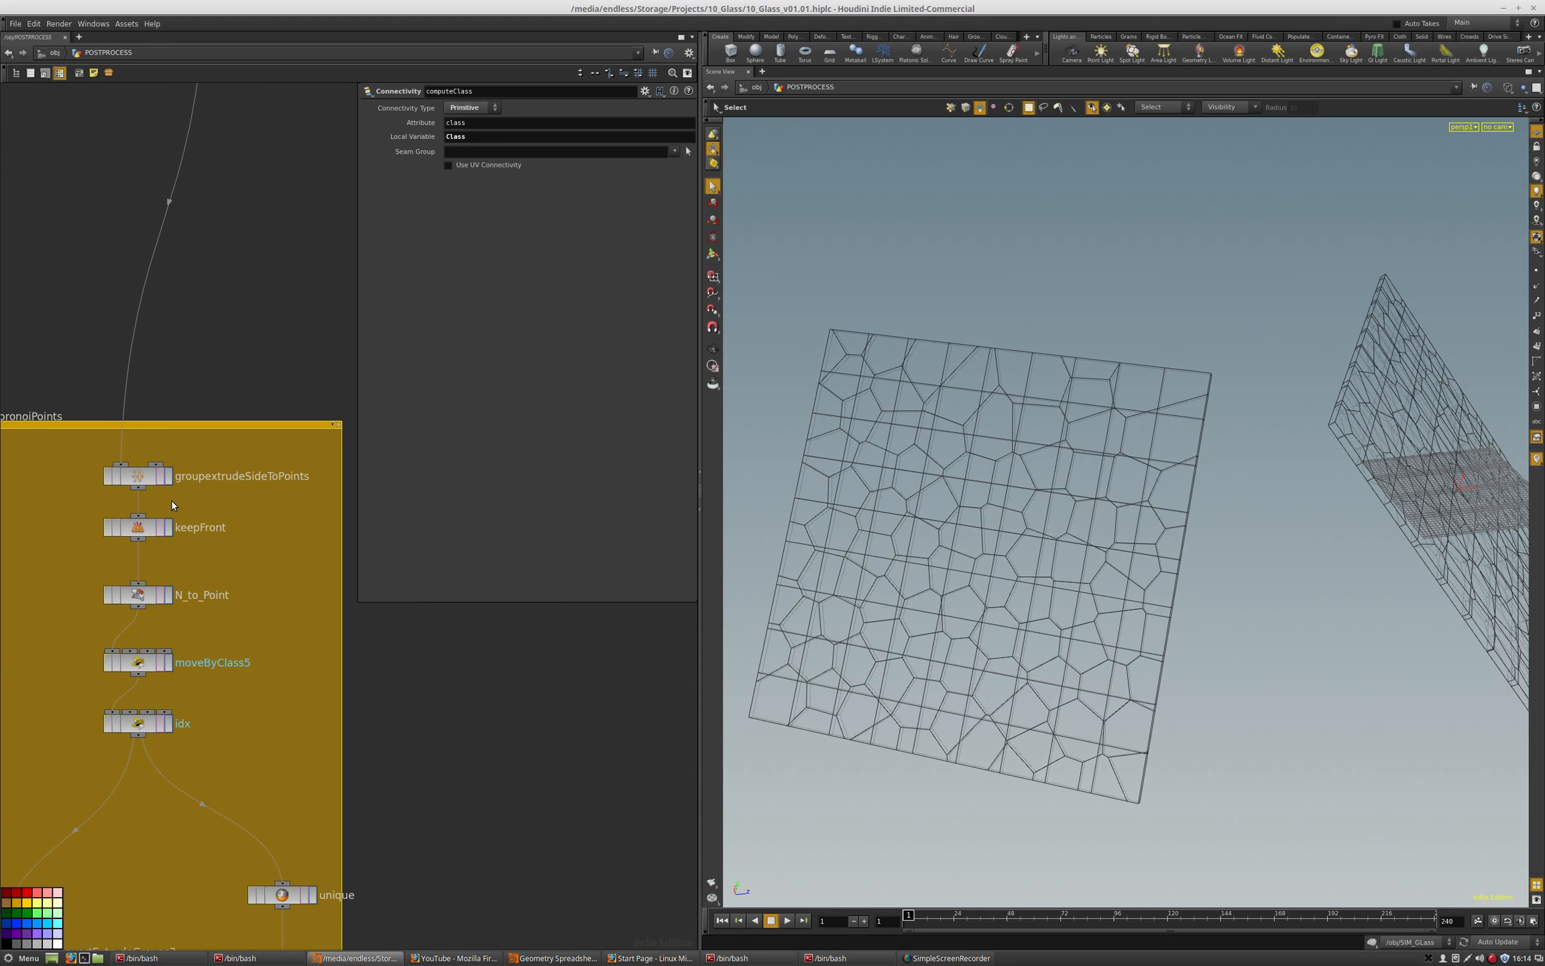
left_click(170, 478)
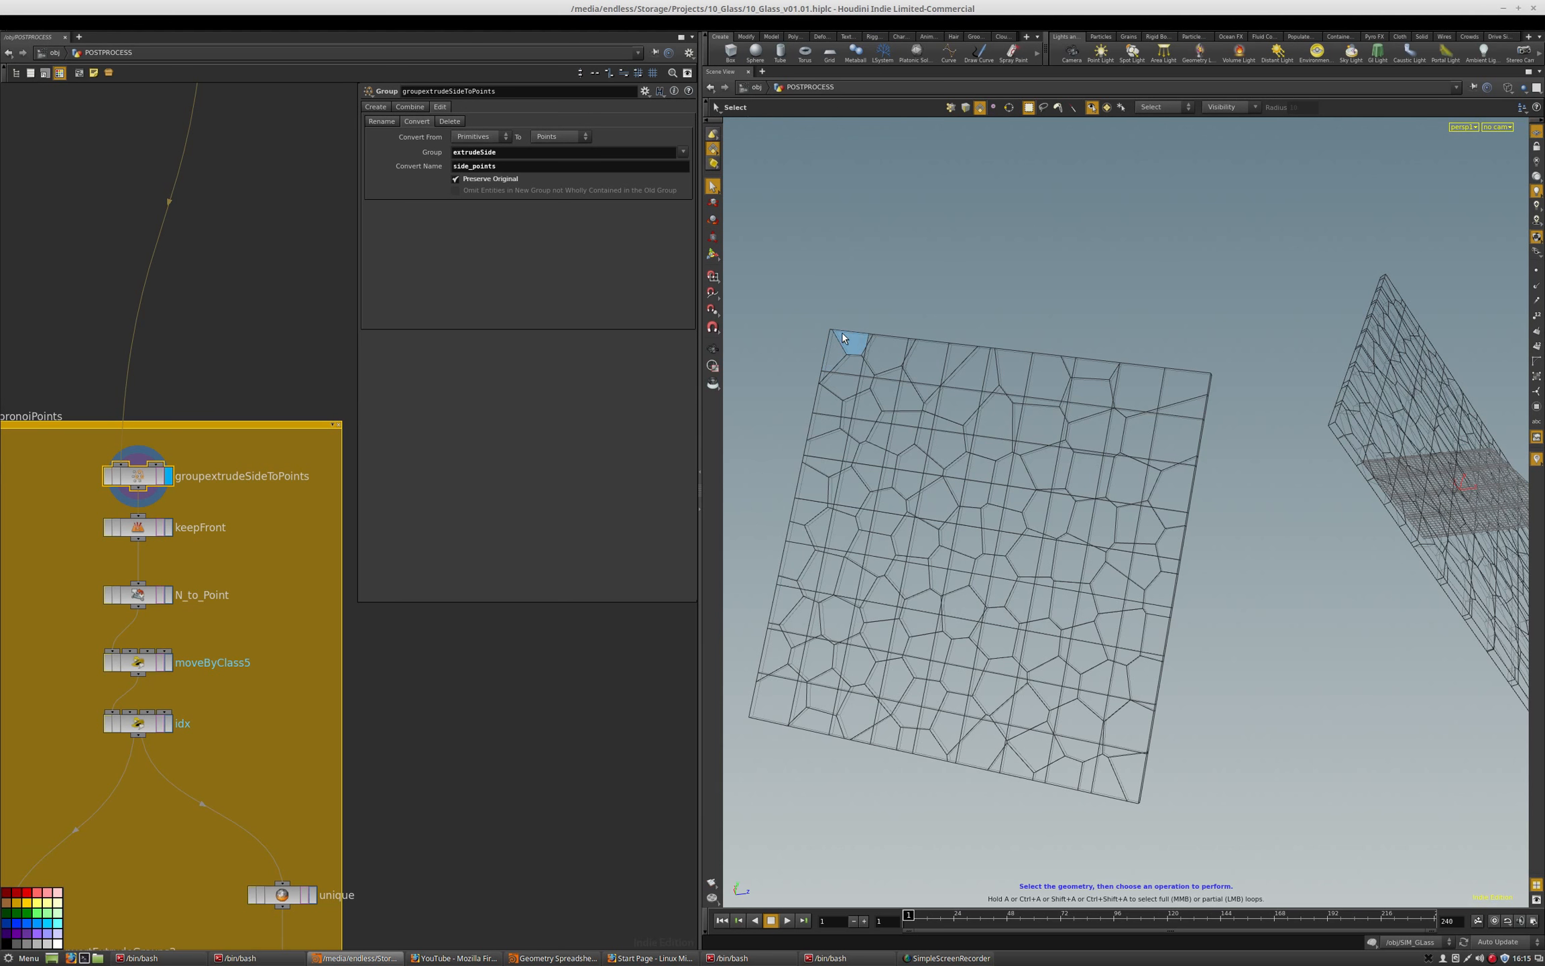
left_click_drag(818, 385, 765, 494, "alt")
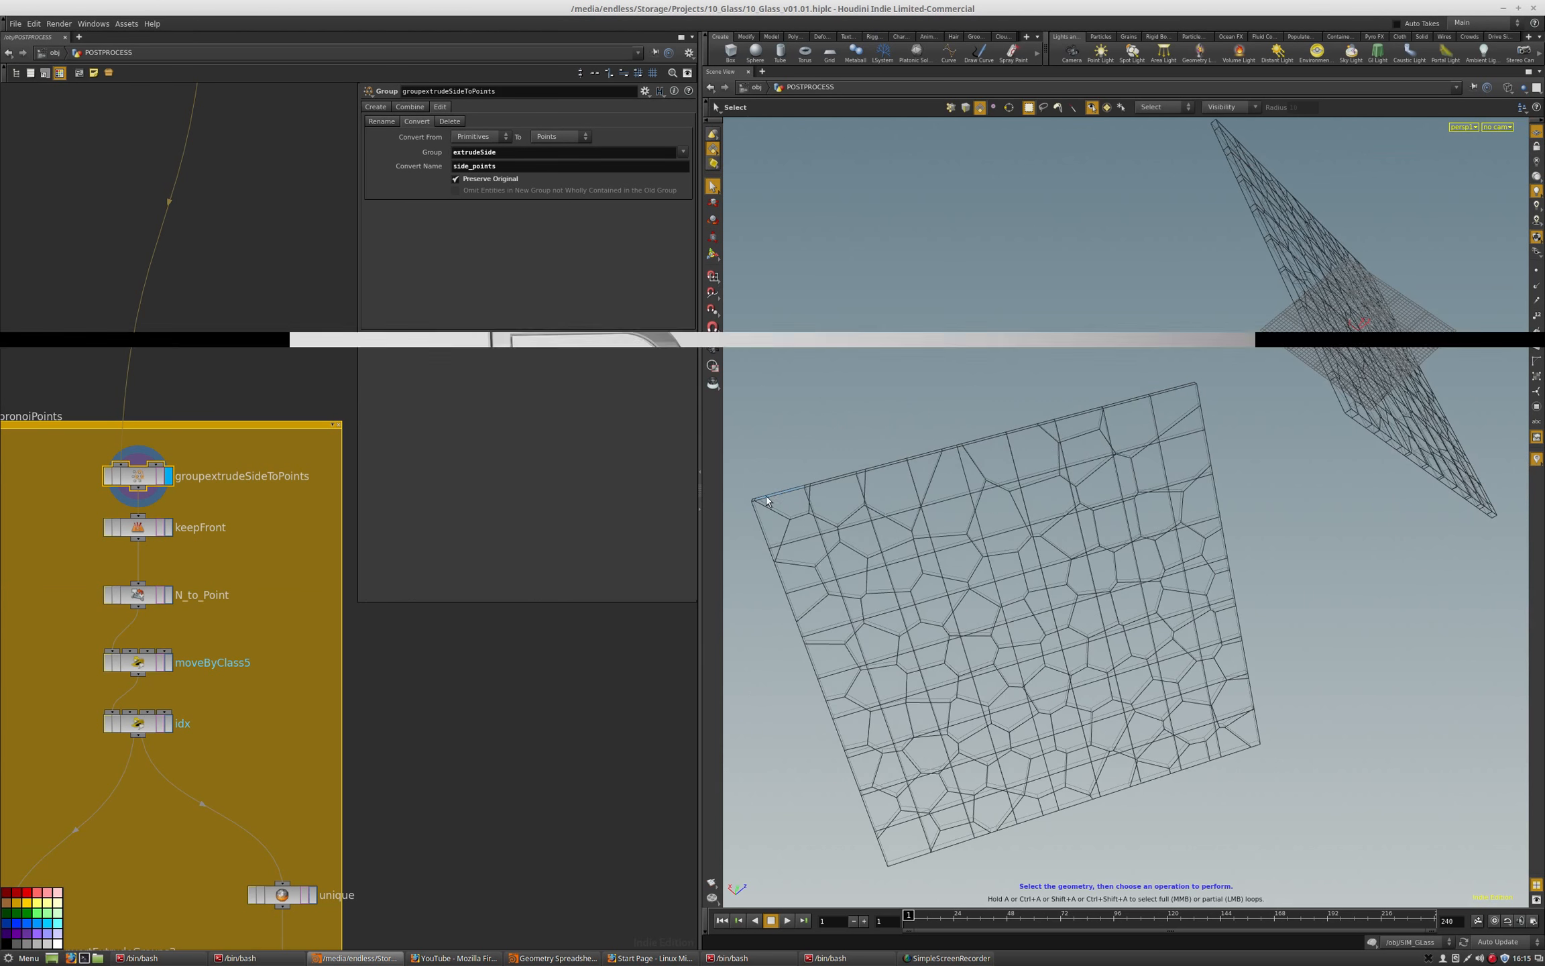
Check the node info of classAndNameToPoint for its primitive groups and point attributes.
middle_click_drag(499, 698, 416, 847)
middle_click_drag(238, 395, 264, 597)
scroll(265, 597, "down", 4)
scroll(150, 738, "up", 3)
middle_click(213, 314)
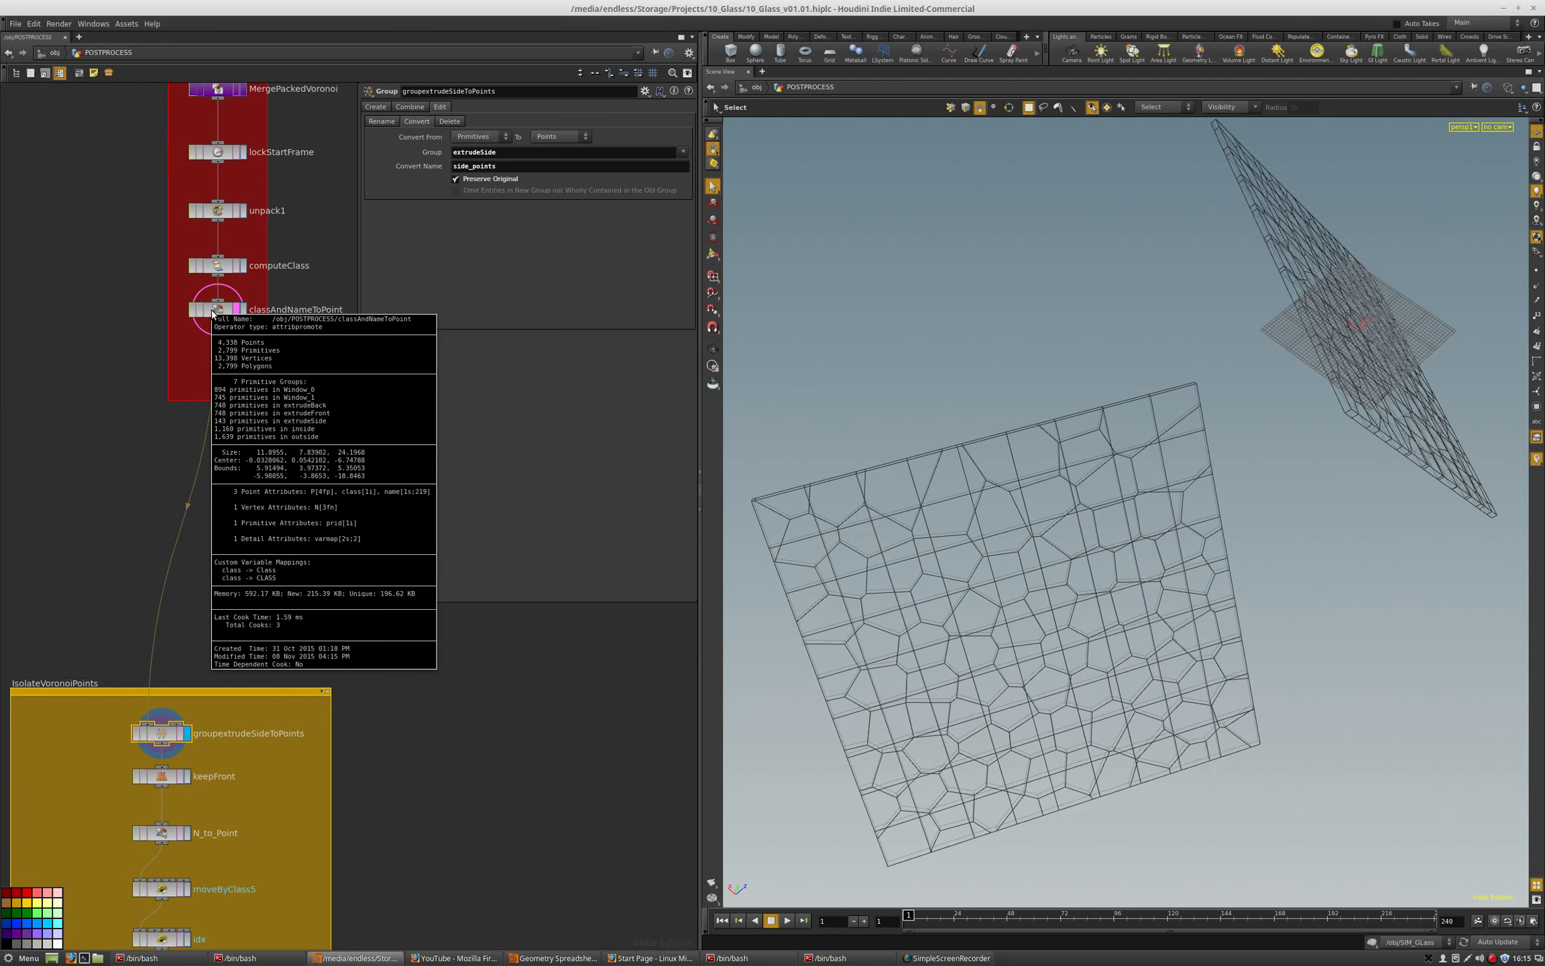
middle_click_drag(213, 313, 213, 314)
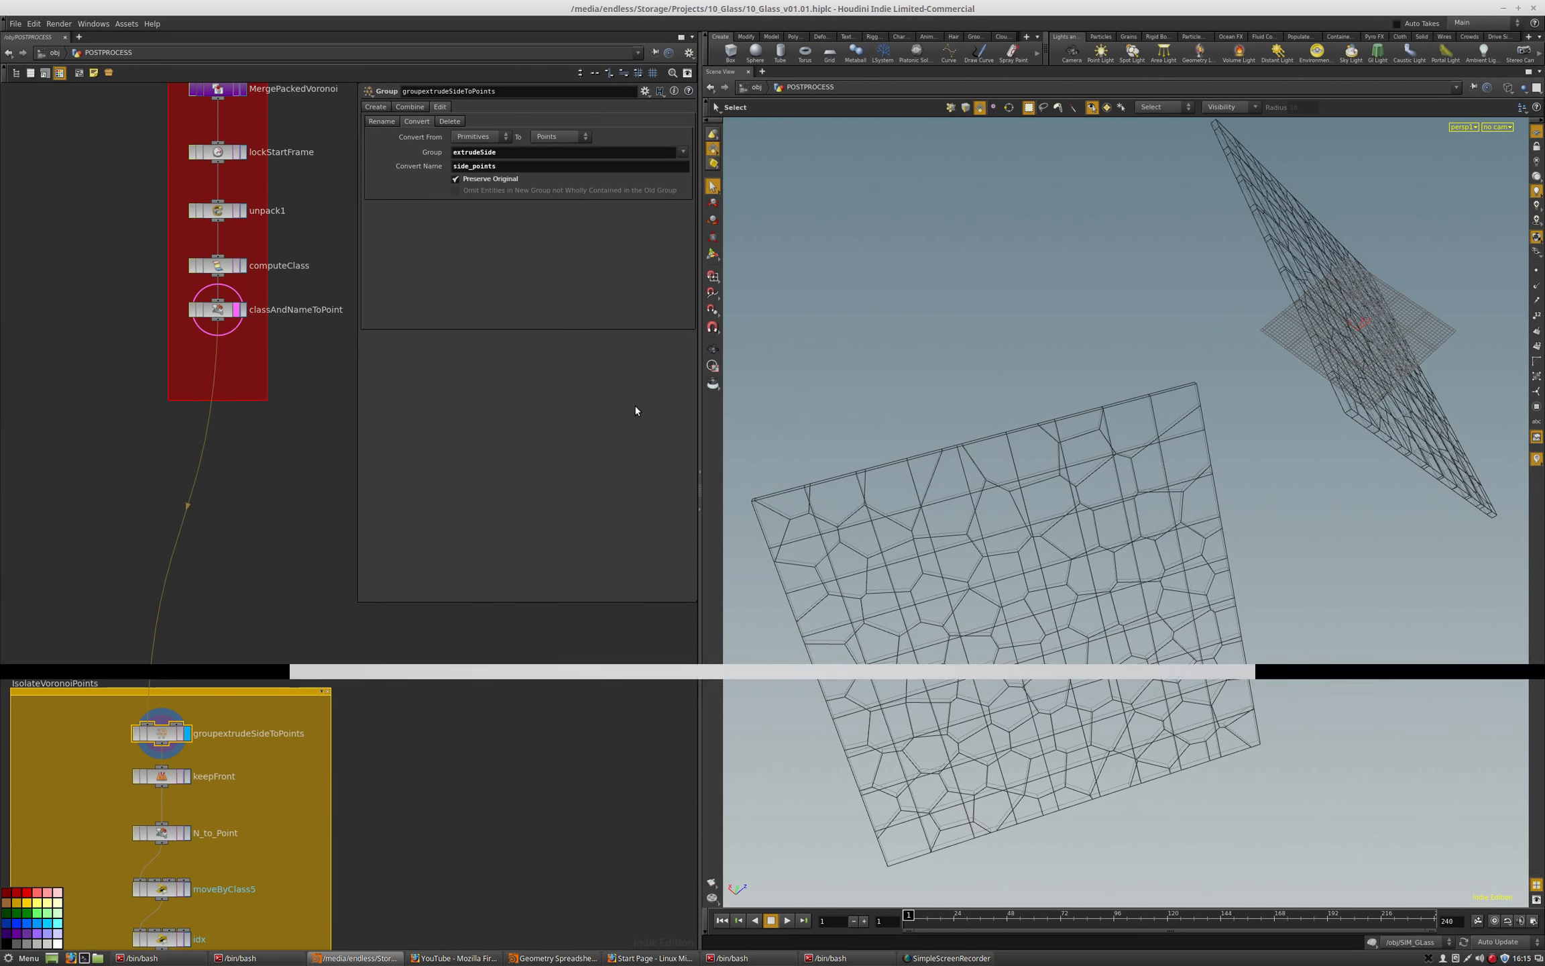
Pick individual side faces along the upper edge of the larger glass pane to inspect the extruded sides.
left_click(781, 493)
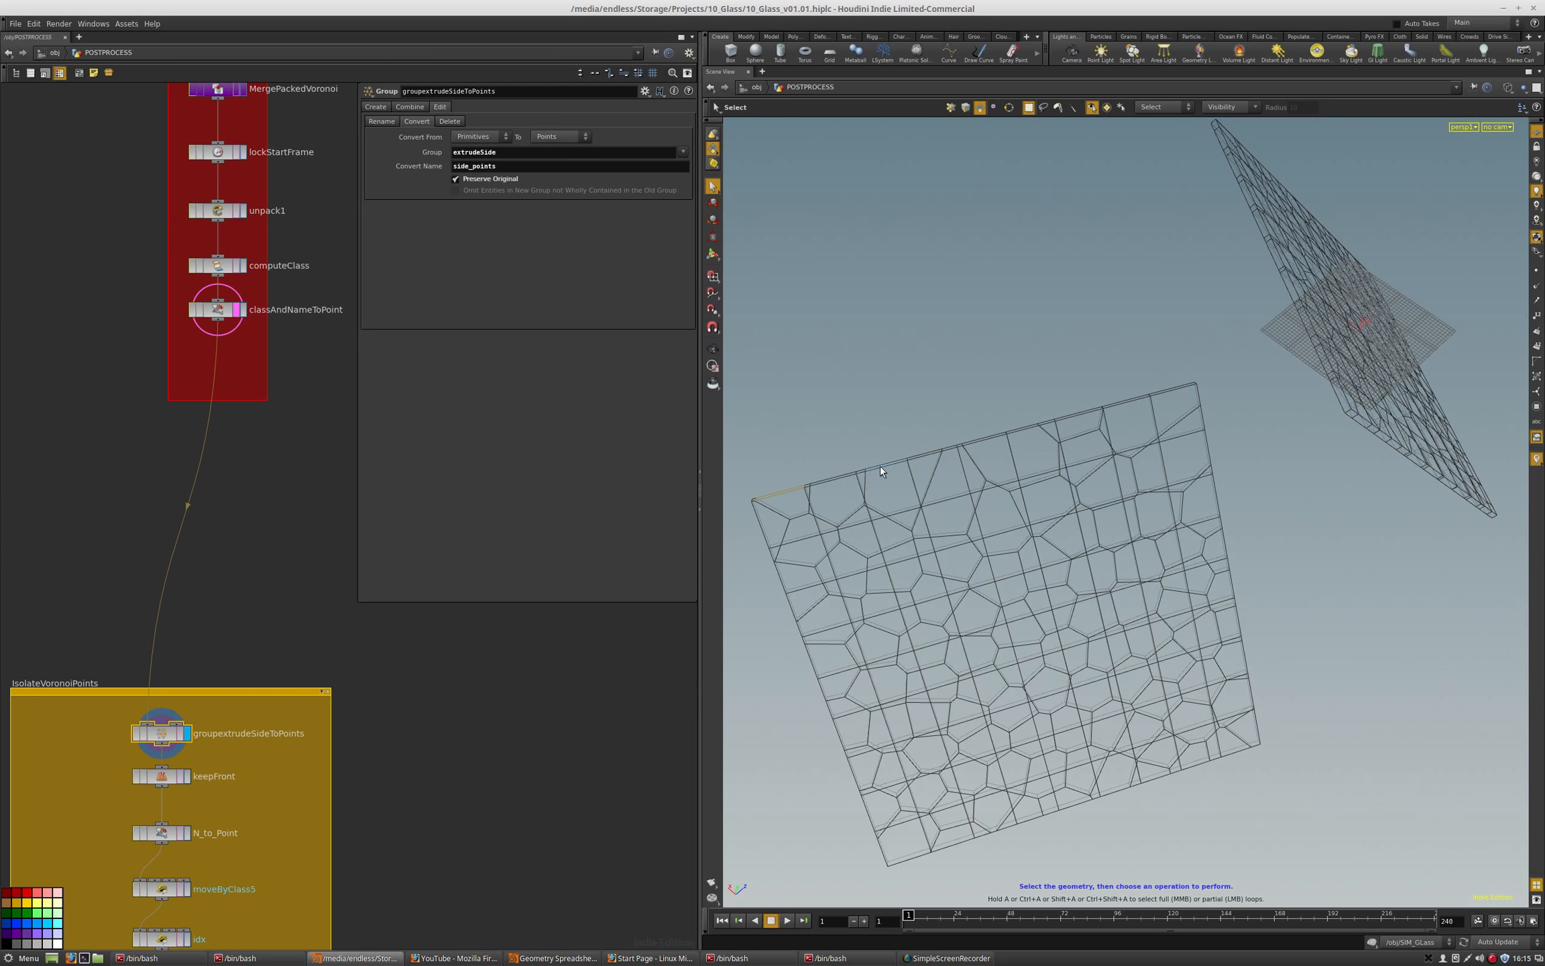
left_click(922, 455)
left_click(895, 461)
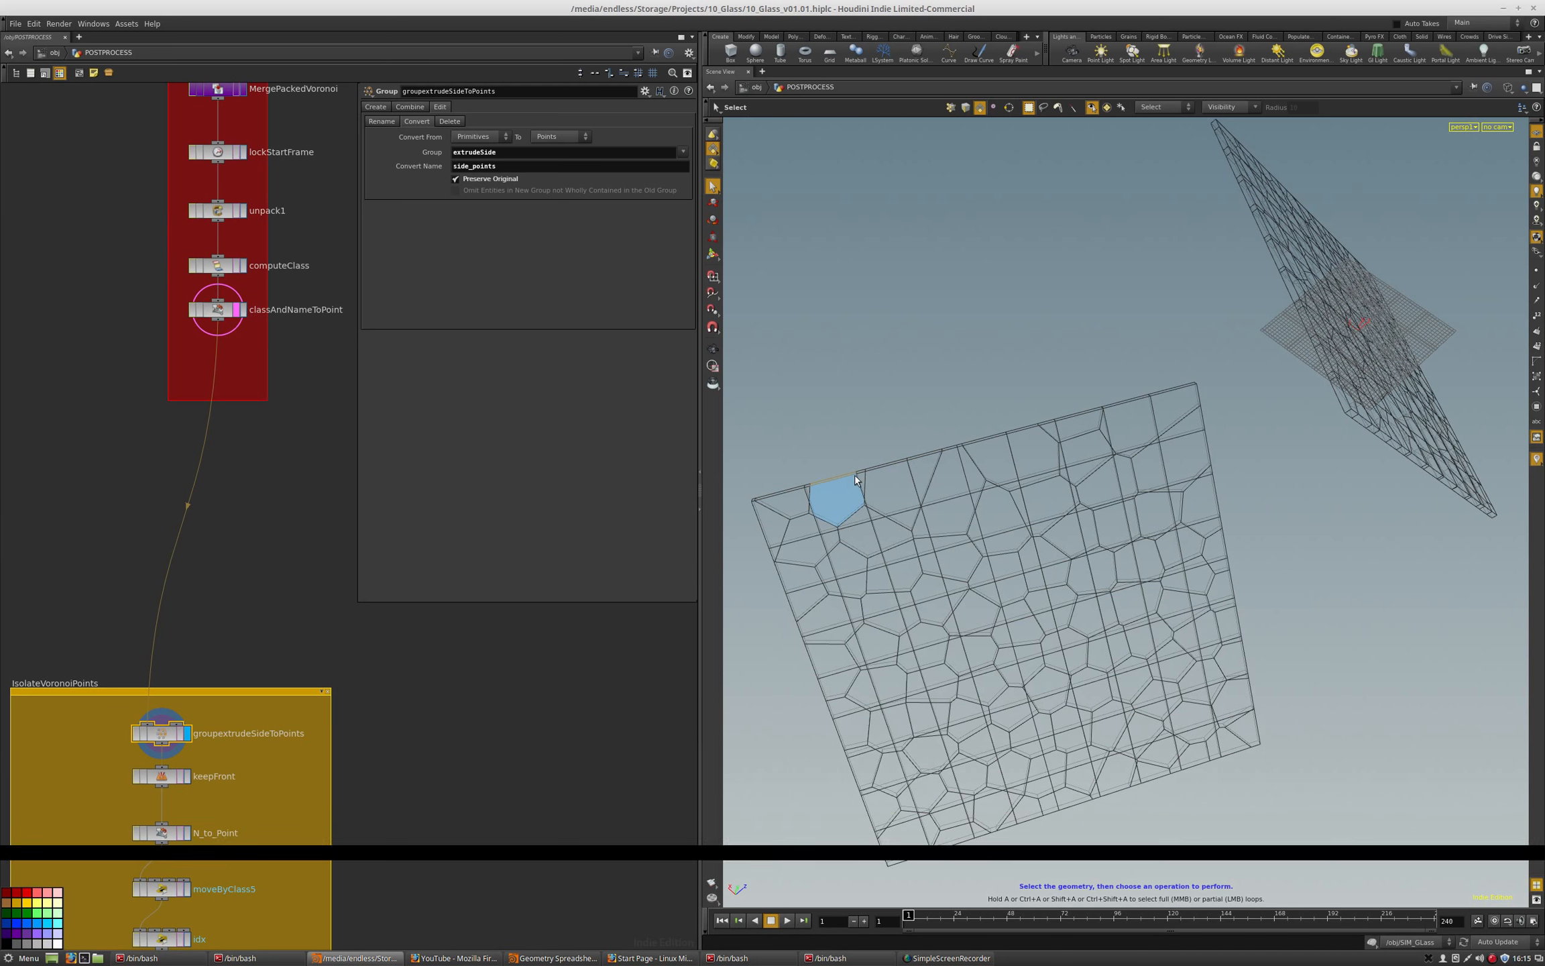
left_click(856, 473)
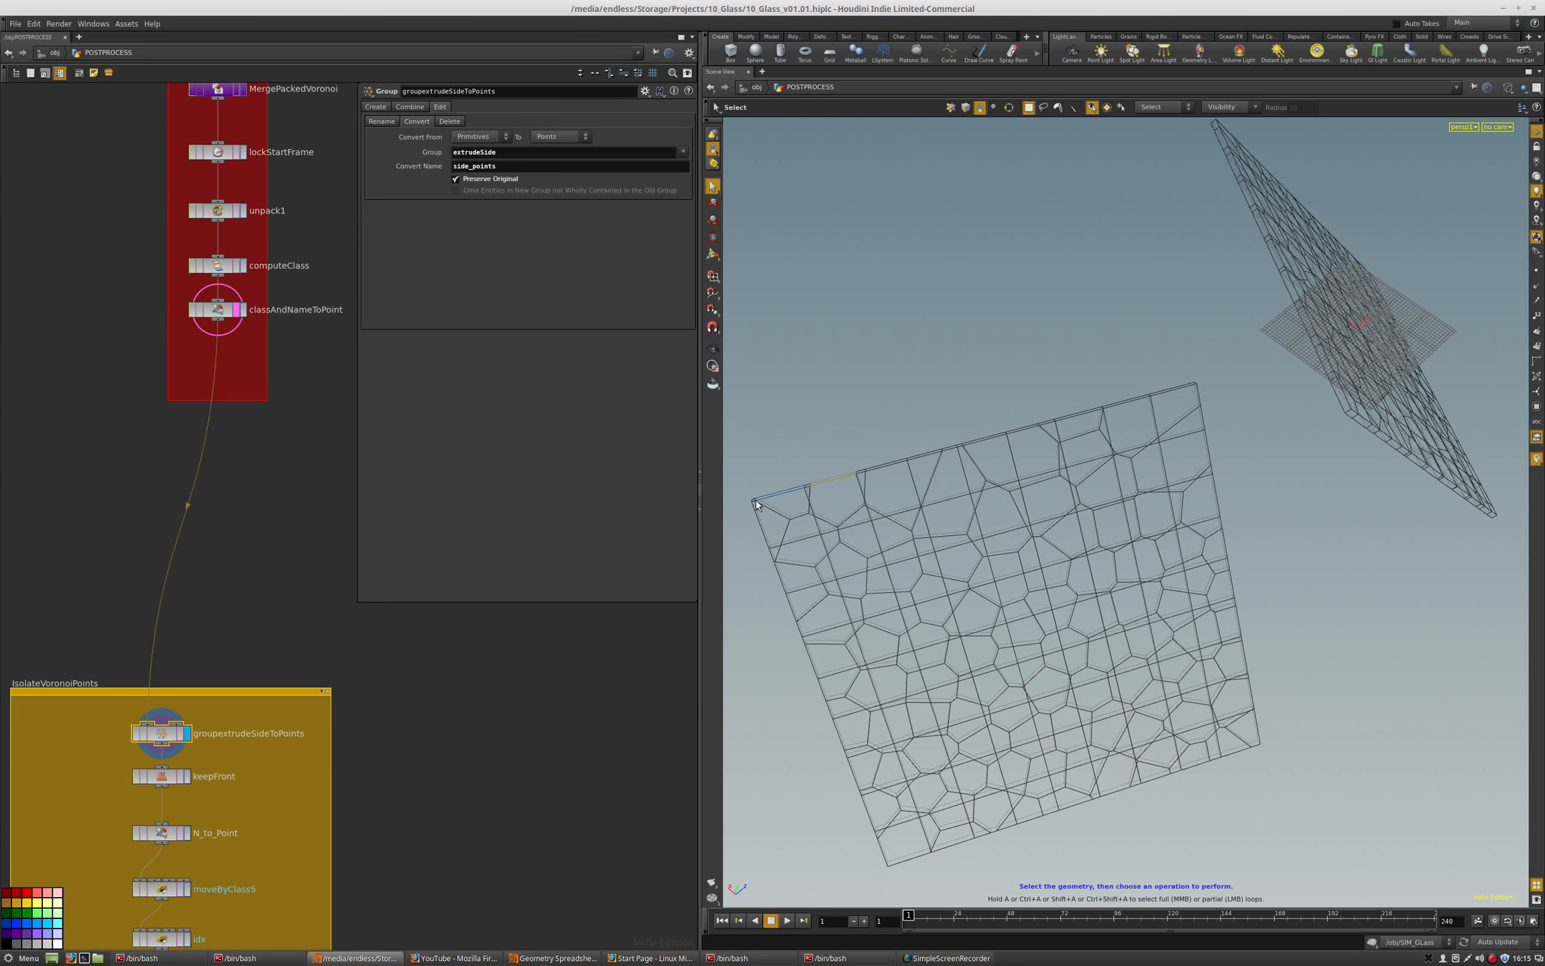
Display the keepFront Blast node and review its group list of inside, extrudeSide and extrudeBack.
left_click(187, 778)
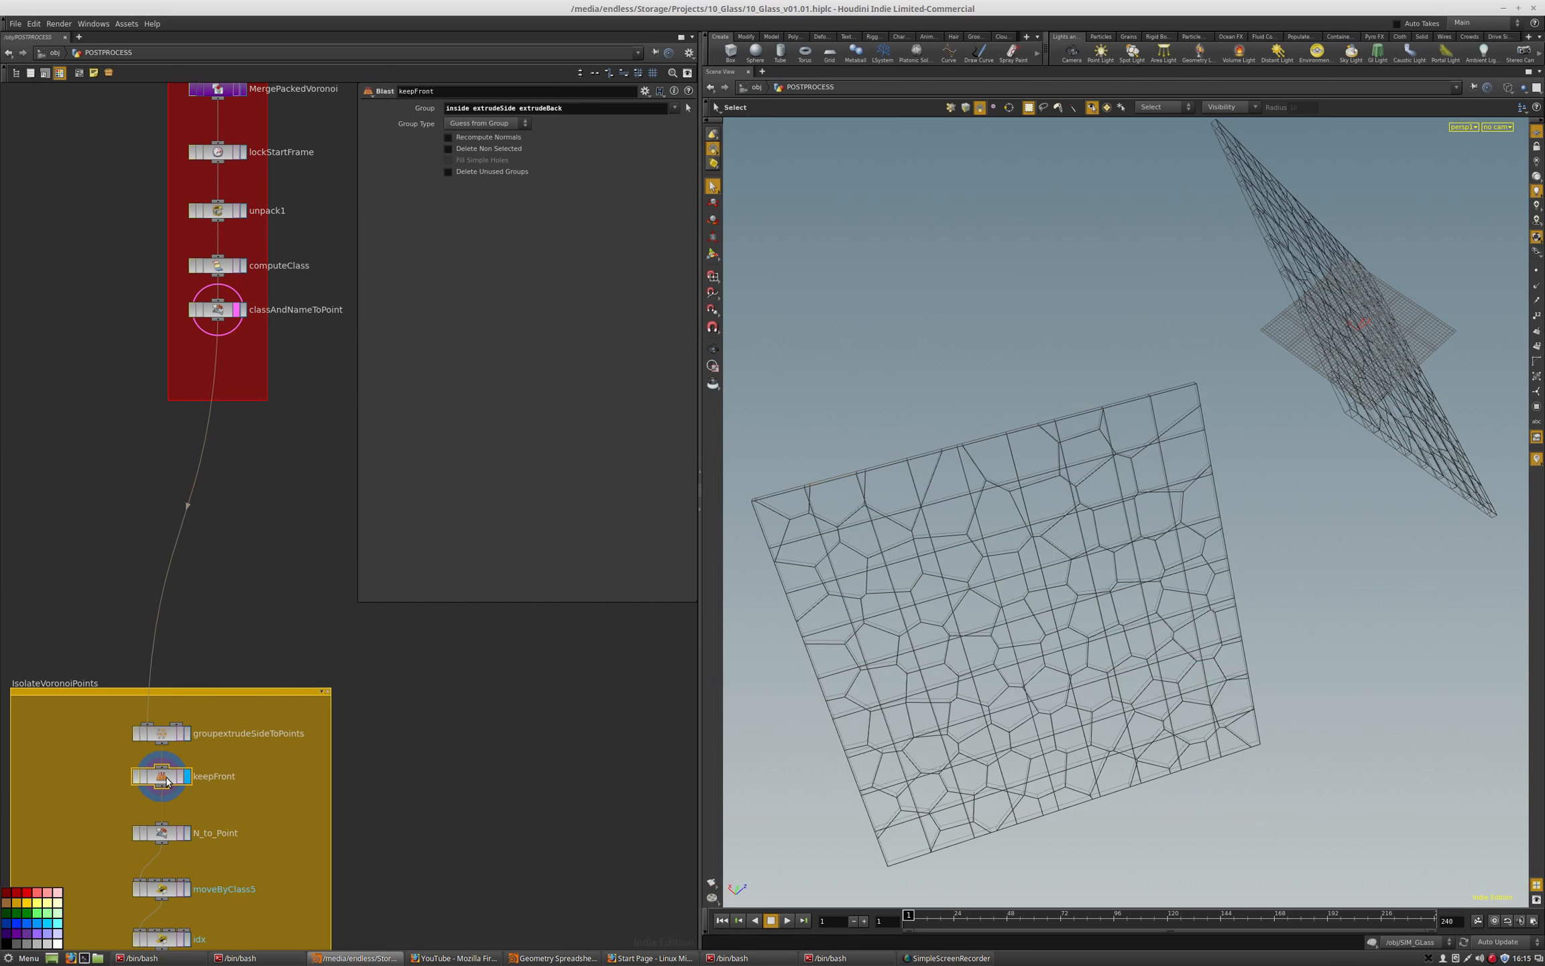
left_click_drag(571, 108, 429, 120)
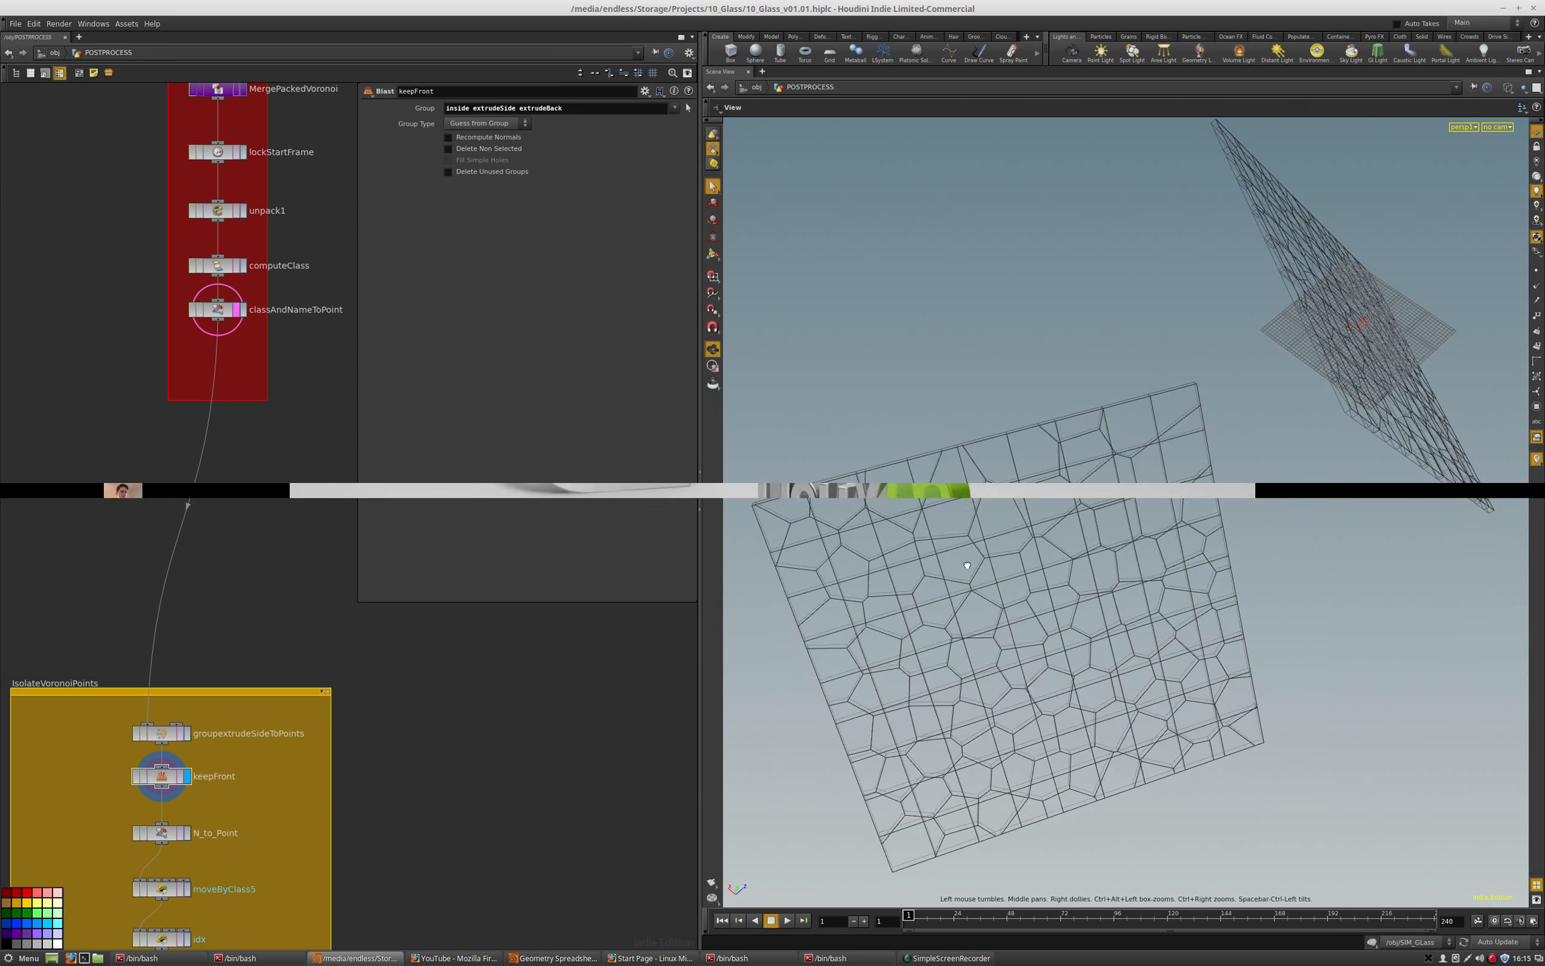
left_click_drag(956, 570, 932, 590)
Template the keepFront node and examine the front faces of both glass panes.
left_click(182, 776)
key("Escape")
left_click_drag(893, 696, 1263, 616)
key("s")
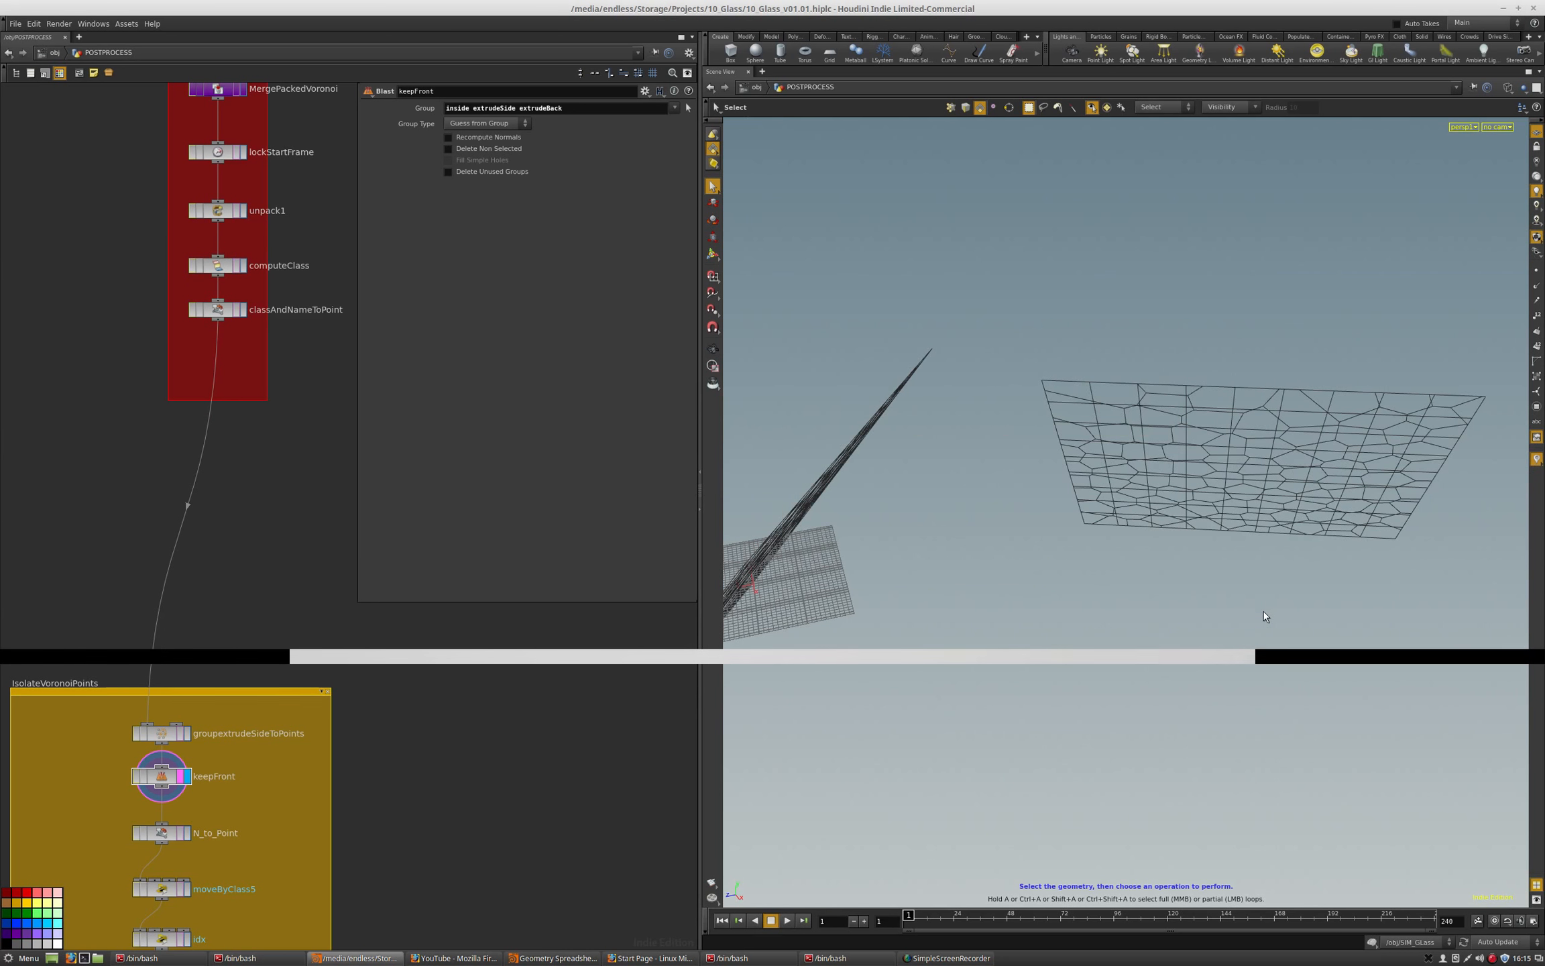
left_click_drag(1019, 525, 1316, 588, "alt")
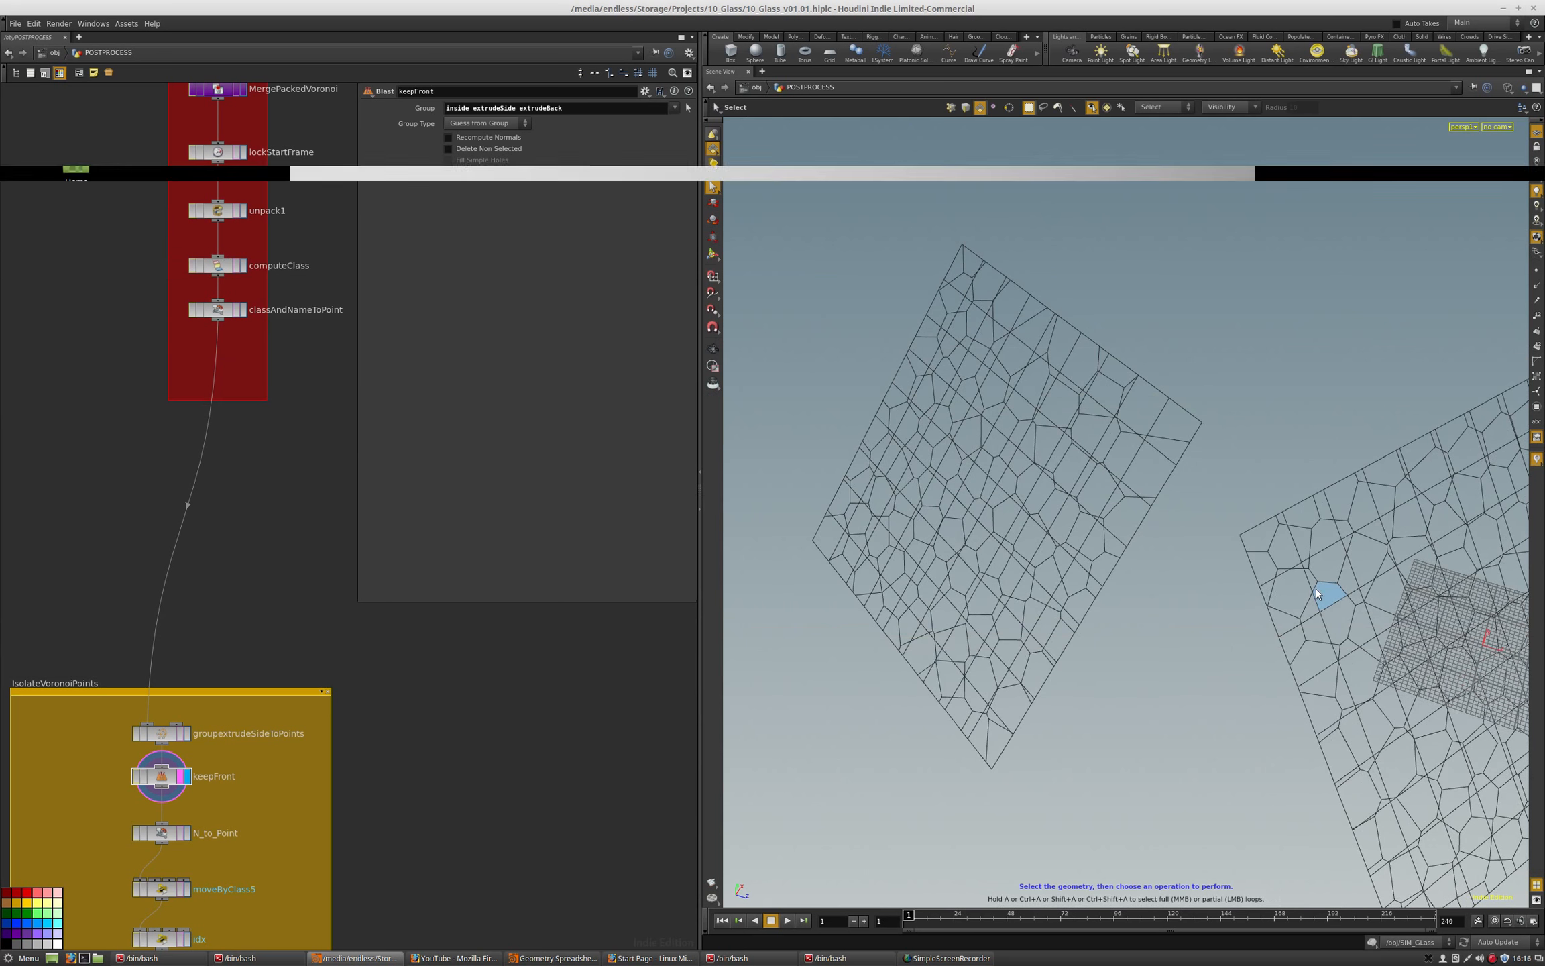
Display the N_to_Point output, followed by the moveByClass5 output, and show the wrangle's VEX expression.
middle_click_drag(482, 838, 490, 710)
middle_click_drag(403, 838, 425, 731)
left_click(215, 597)
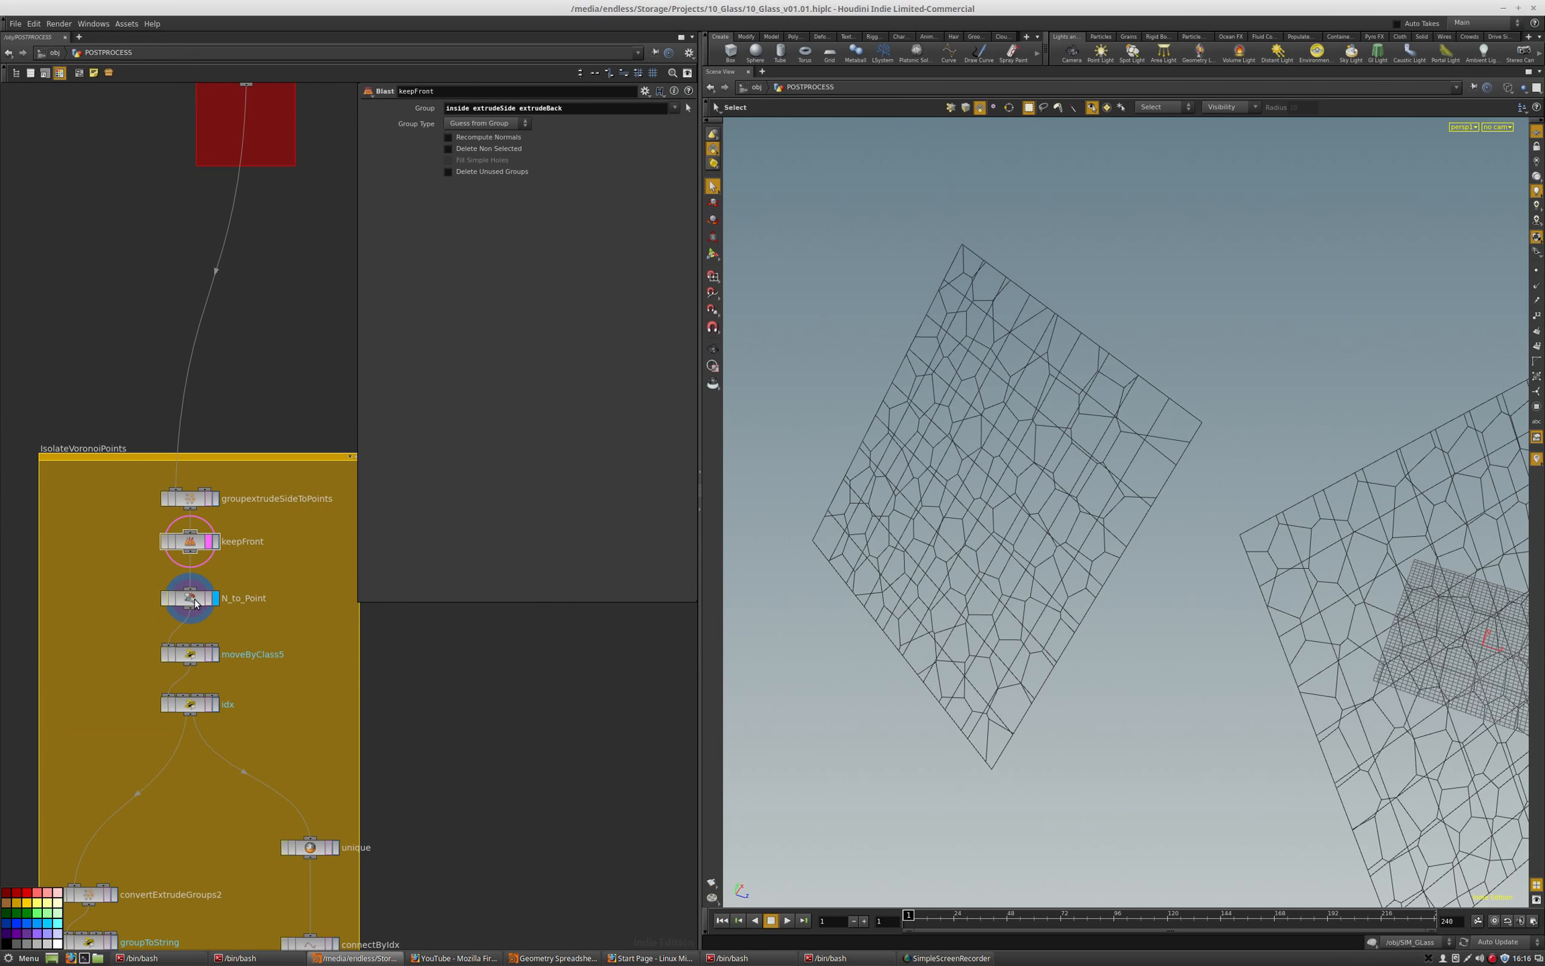
left_click(215, 655)
left_click(190, 655)
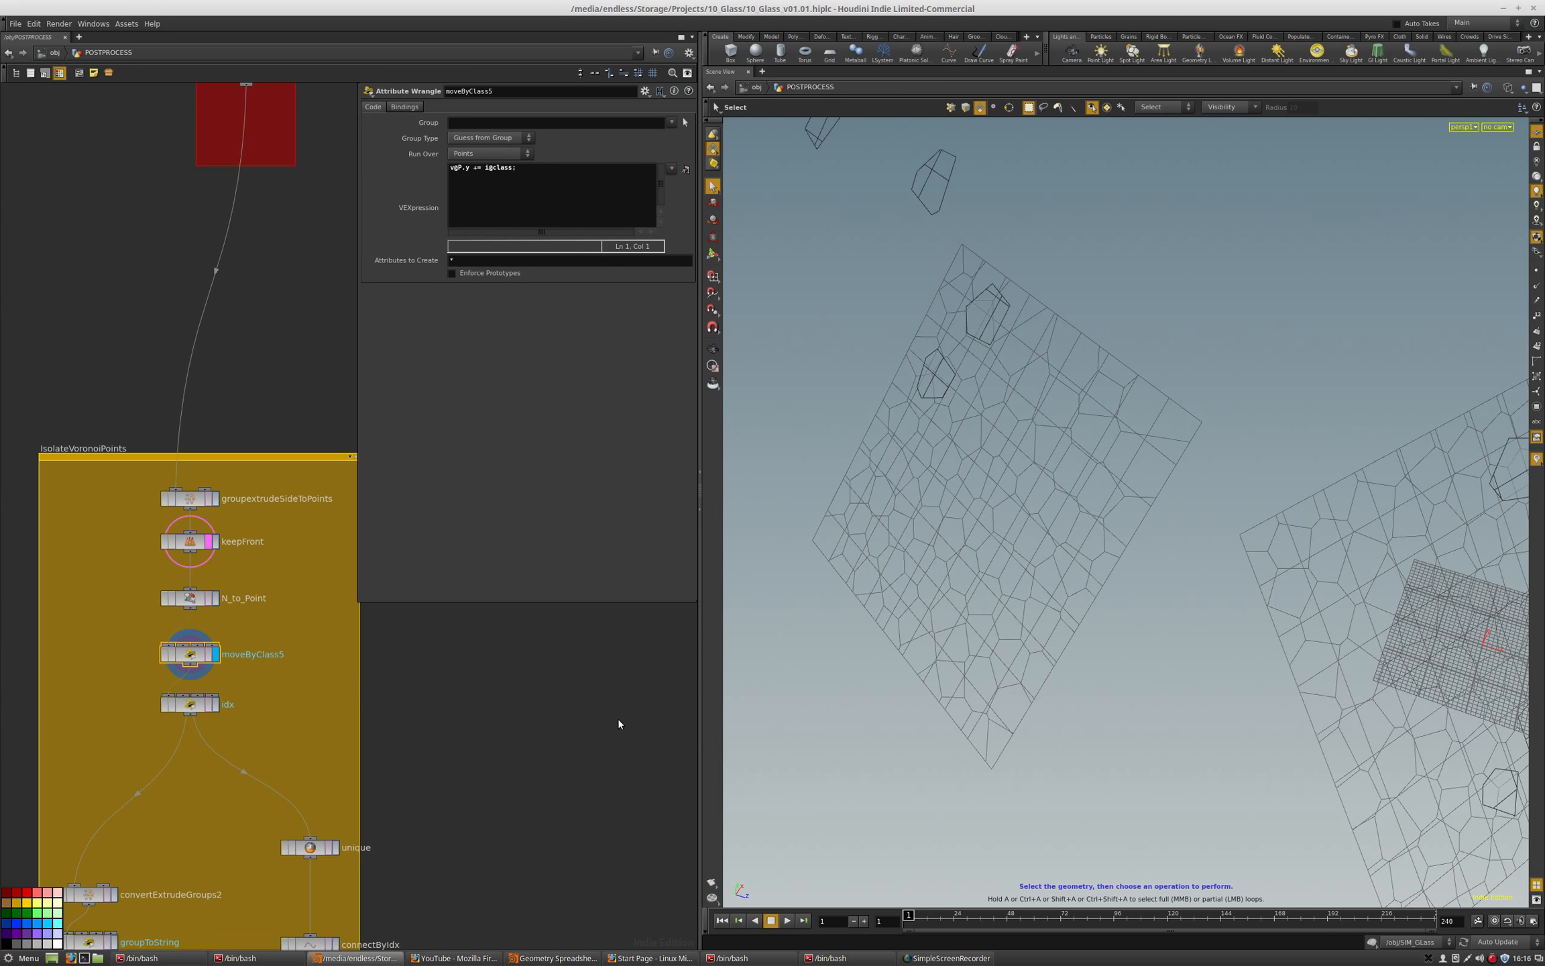
Examine the pieces that moveByClass5 offsets vertically from the templated panes, both overall and close up.
middle_click_drag(551, 858, 520, 719)
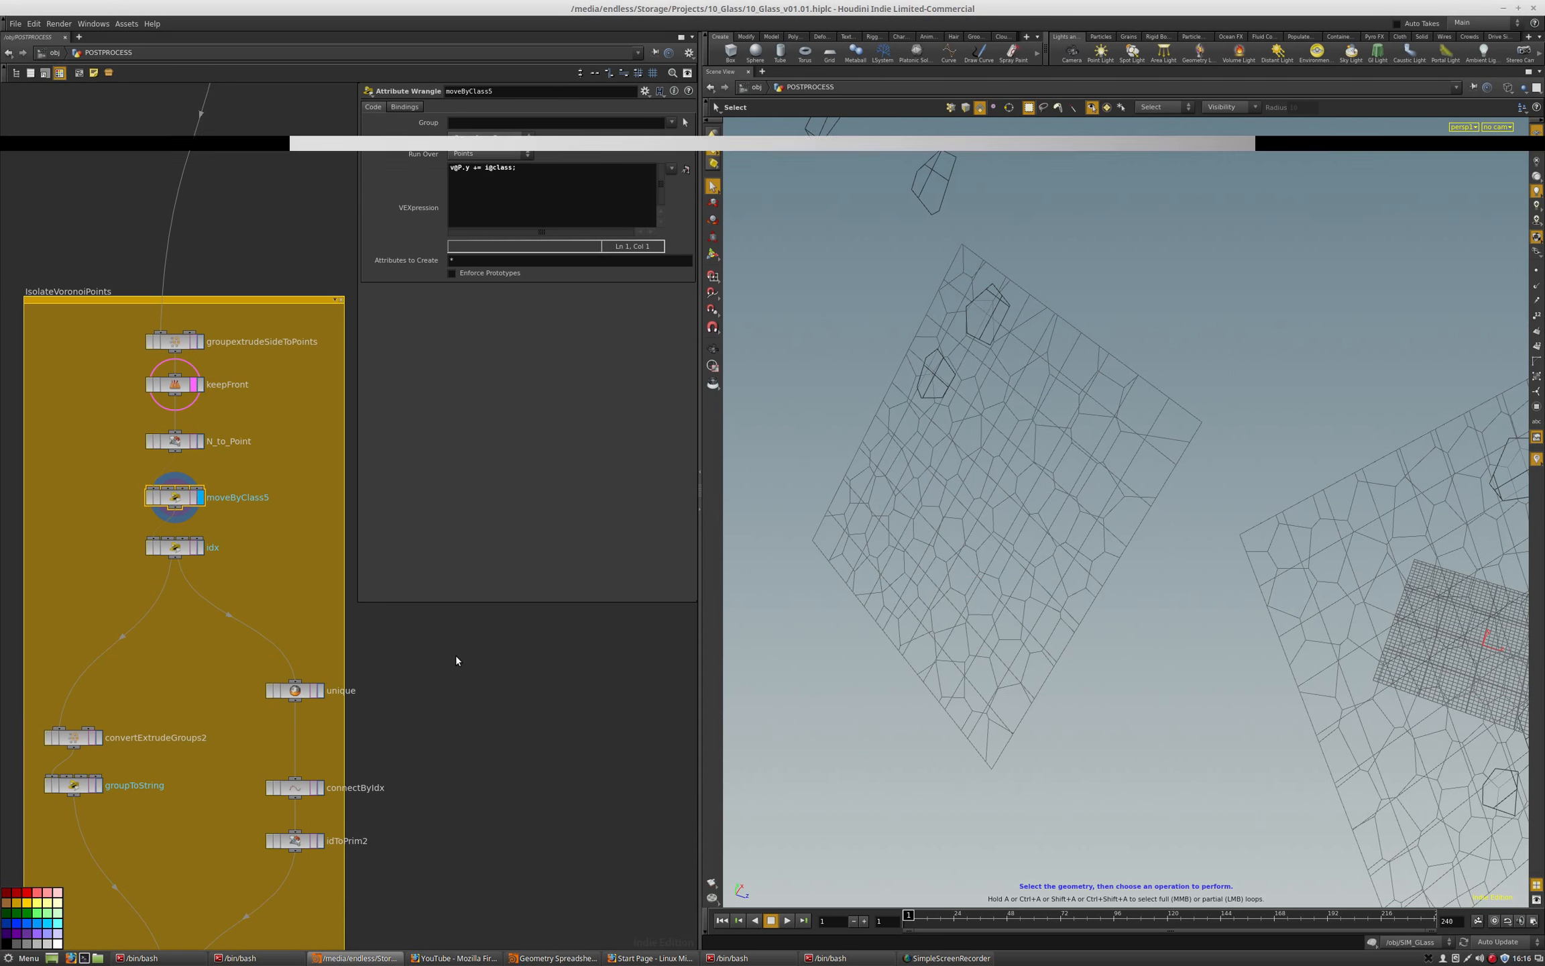
key("Escape")
left_click_drag(972, 631, 977, 579)
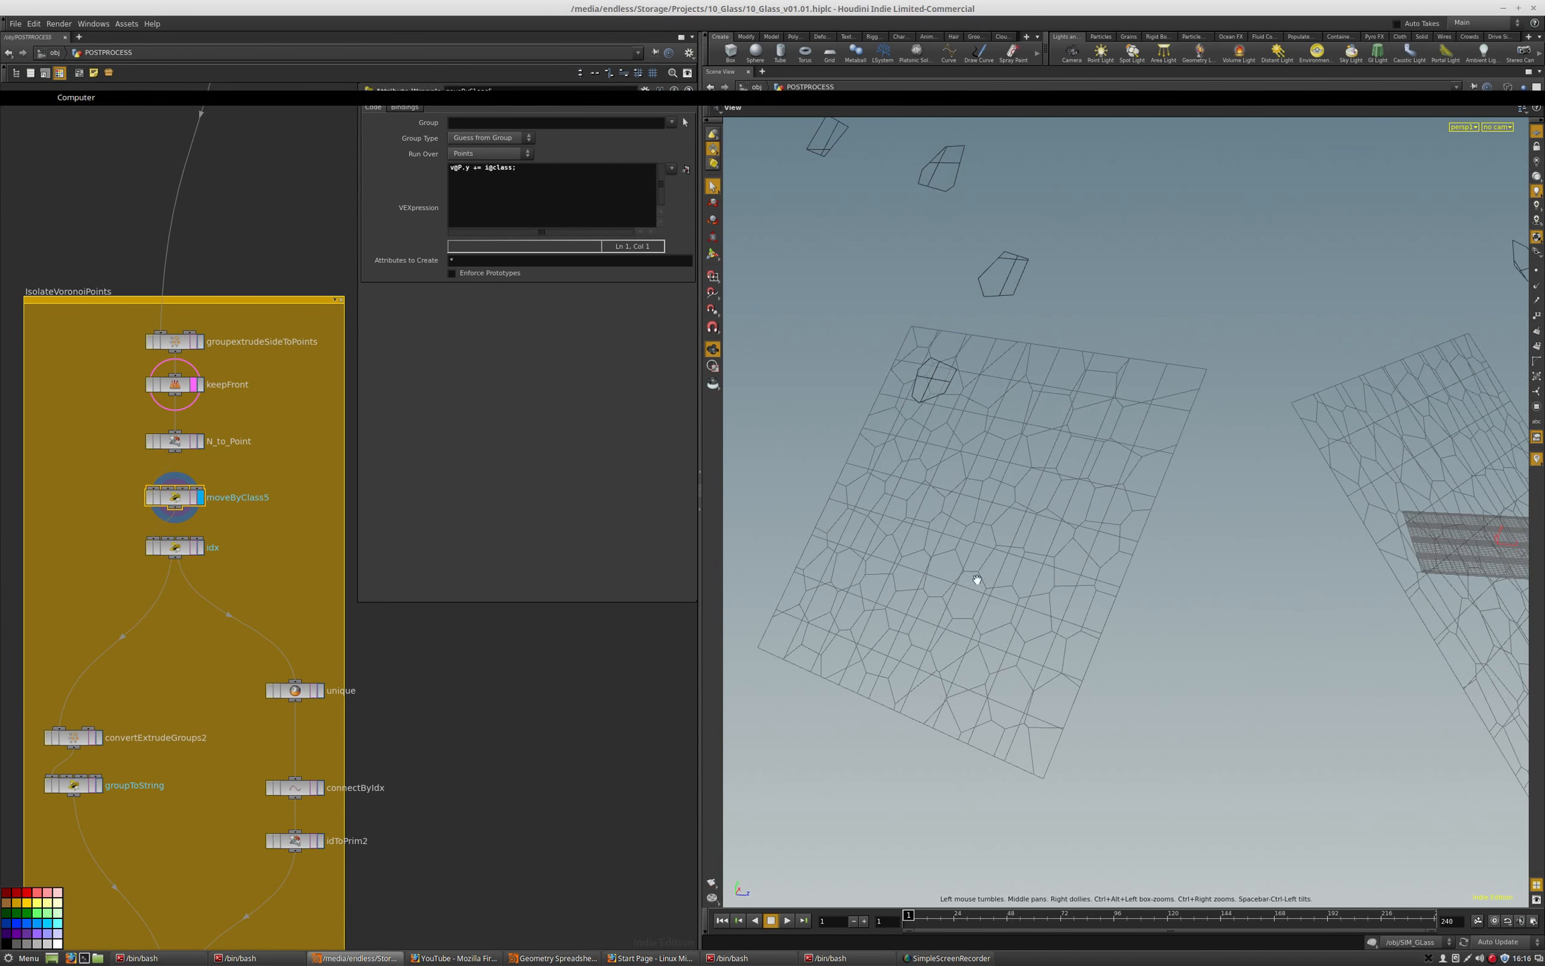
left_click_drag(913, 680, 926, 604)
key("s")
middle_click_drag(629, 799, 643, 688)
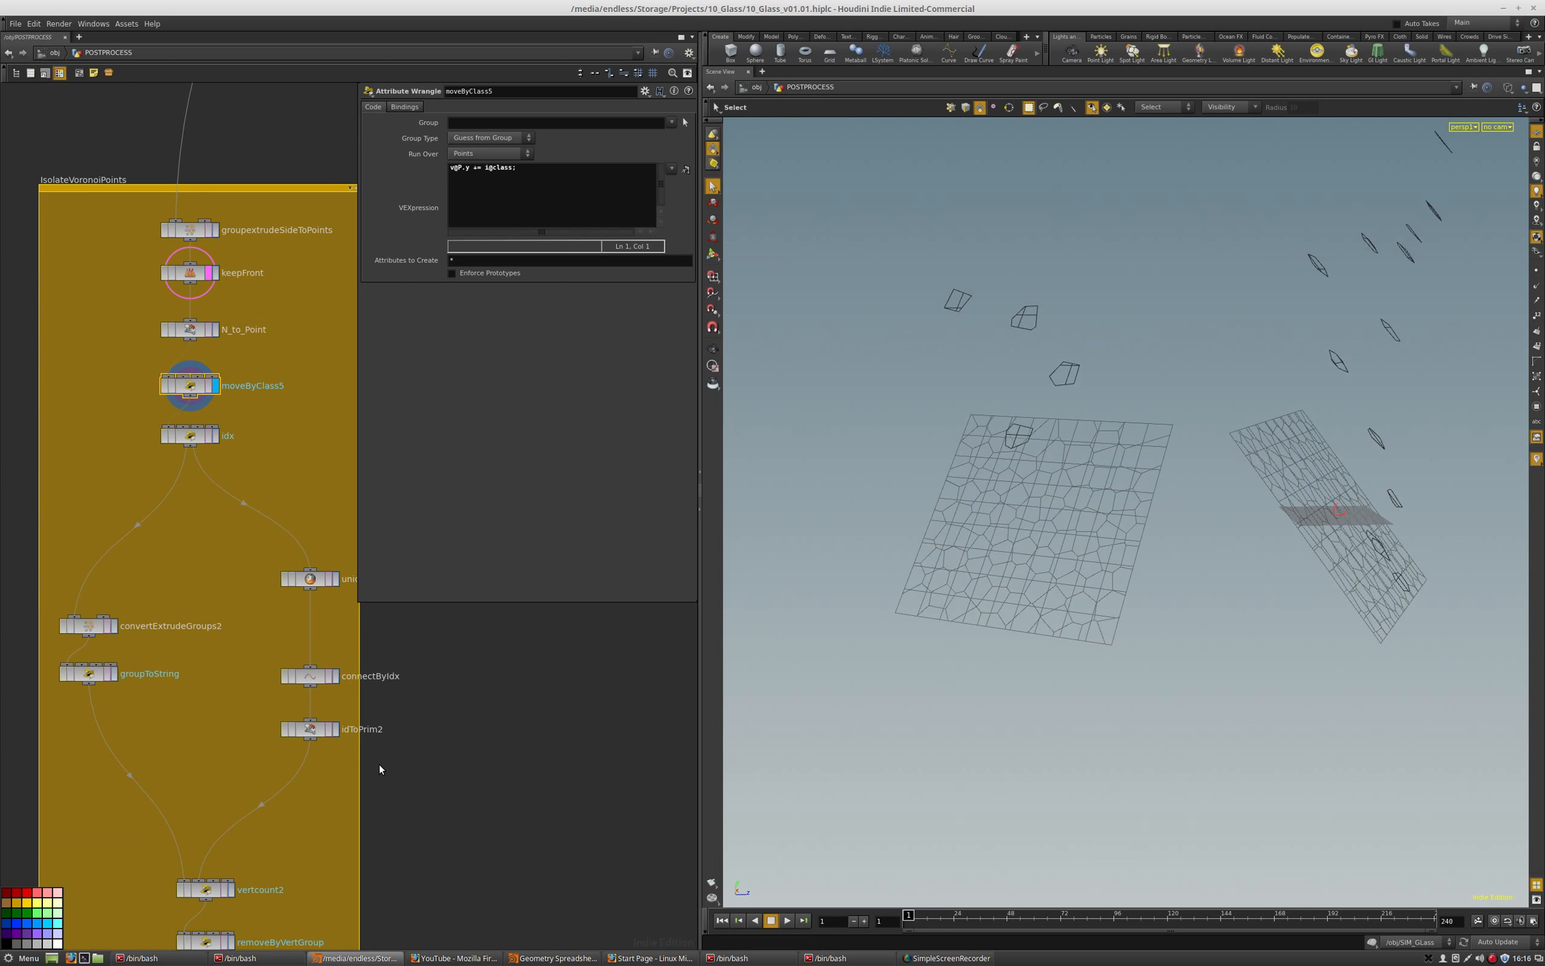
key("Escape")
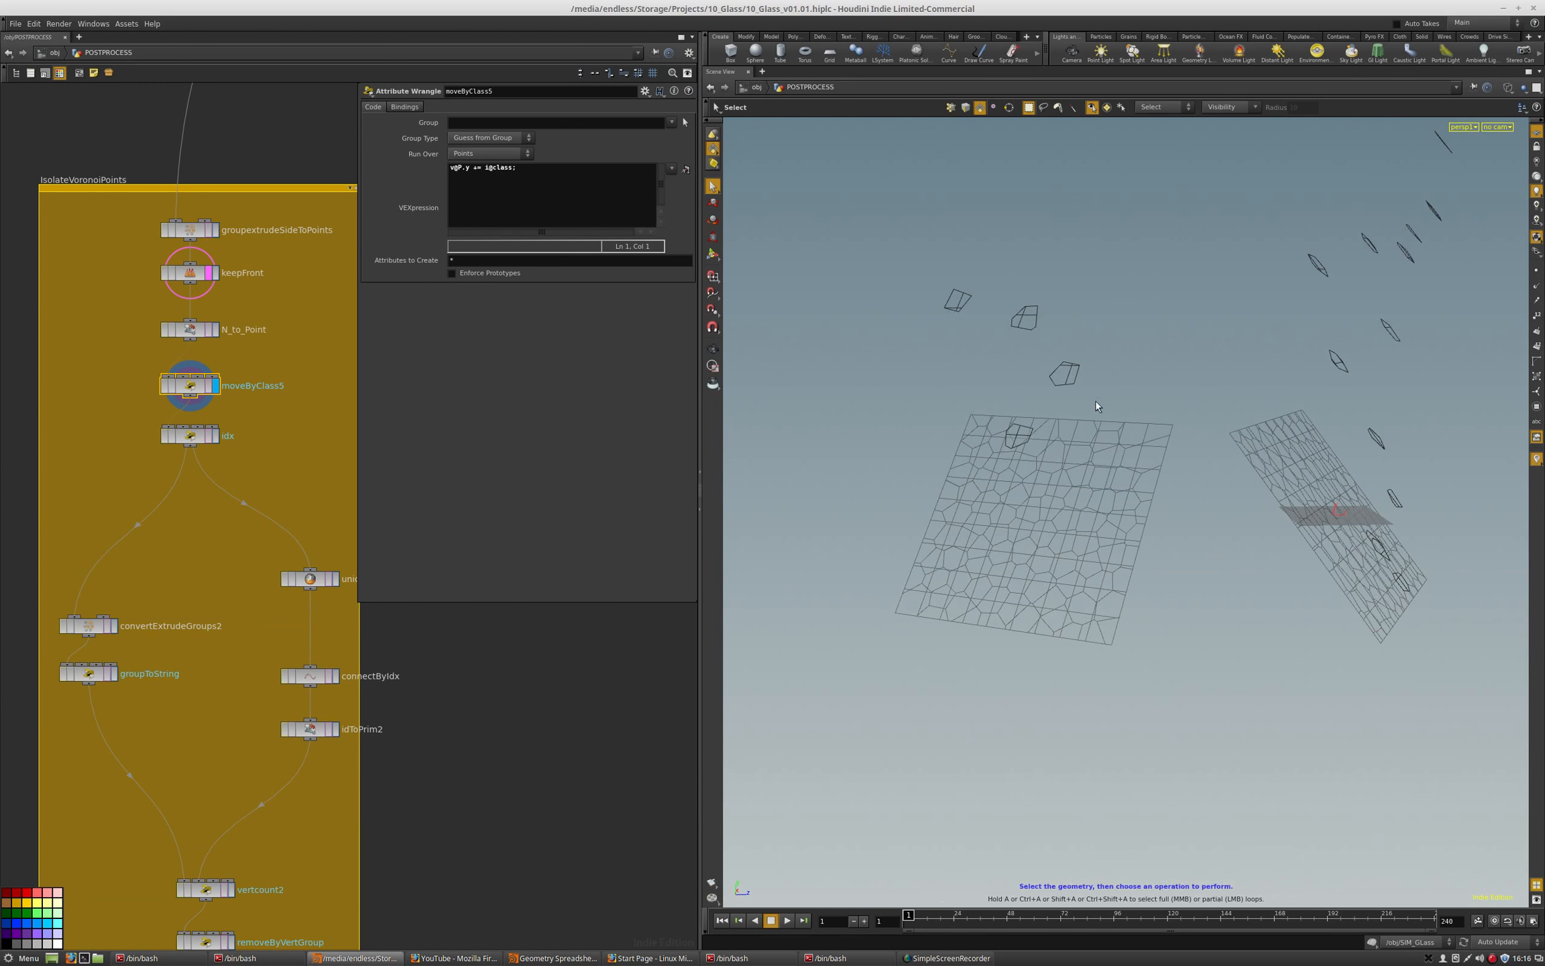
left_click_drag(1095, 401, 1123, 427)
scroll(1041, 416, "up", 3)
scroll(1040, 416, "up", 2)
scroll(969, 470, "up", 3)
scroll(1069, 528, "up", 2)
key("s")
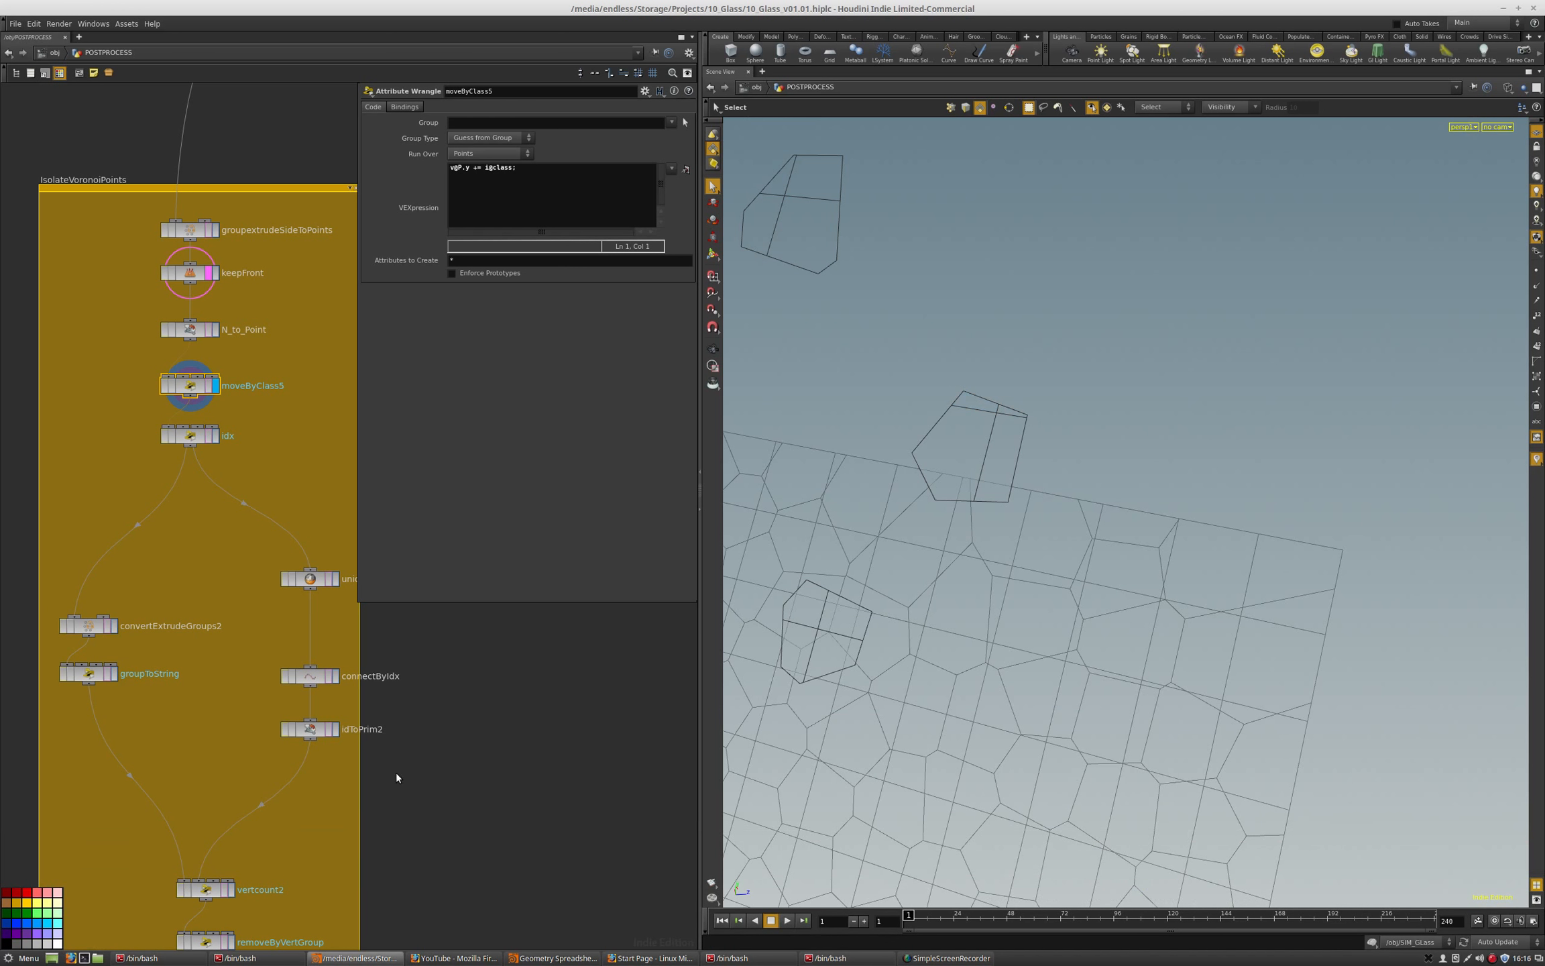
Display the idx, convertExtrudeGroups2 and groupToString nodes one after another and review their settings and expressions.
middle_click_drag(401, 764, 402, 727)
left_click(197, 393)
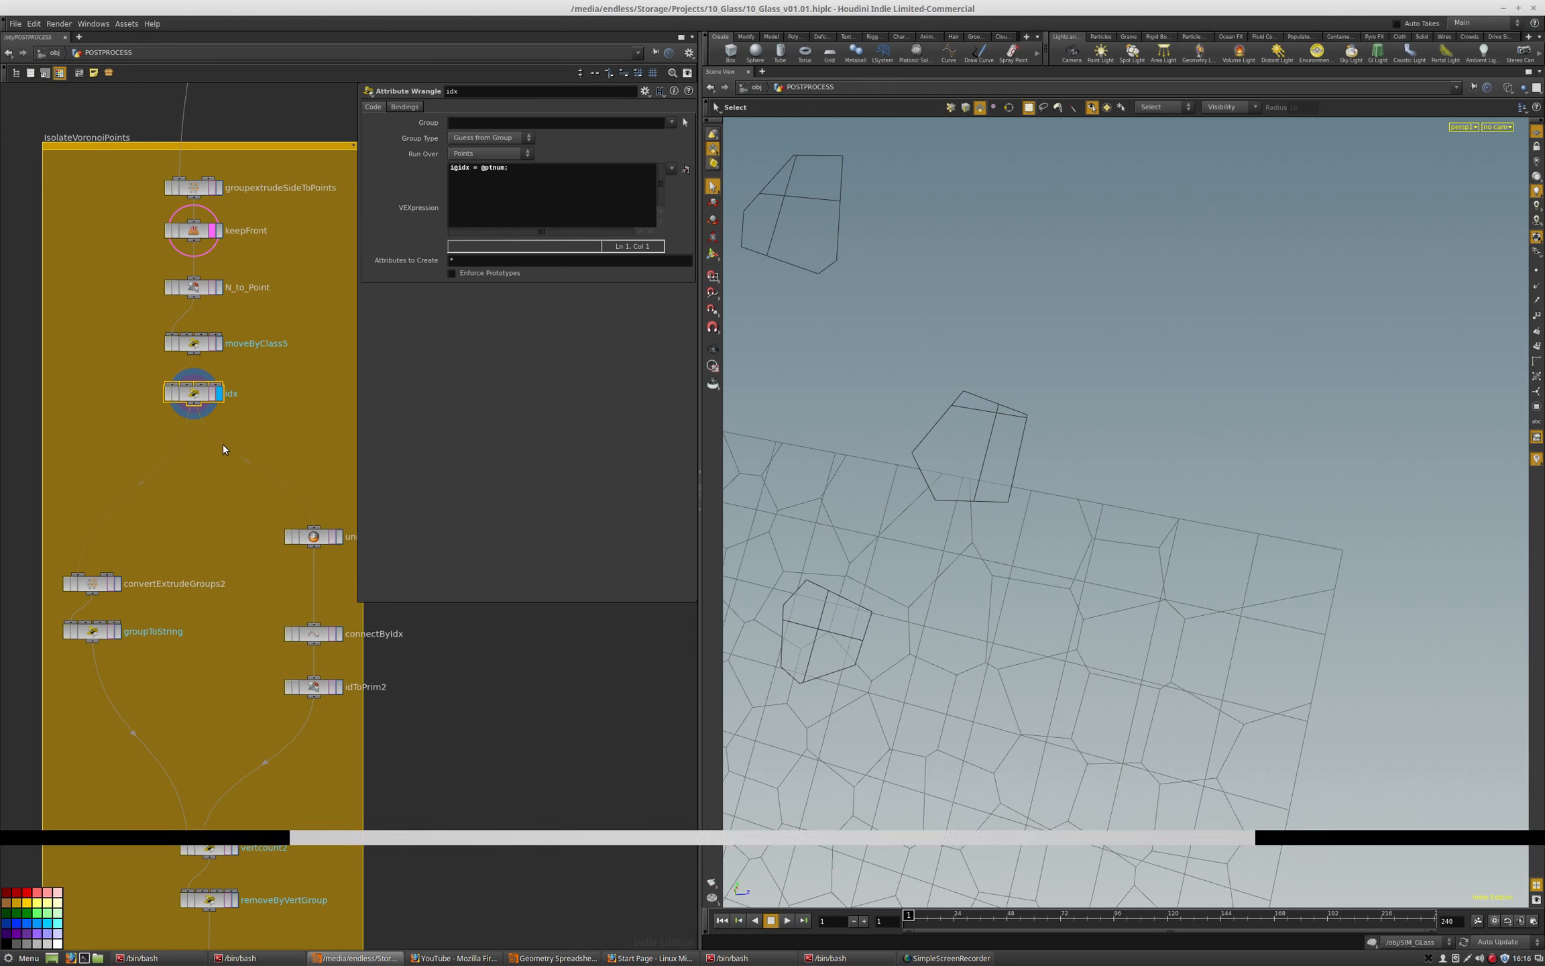
left_click(127, 584)
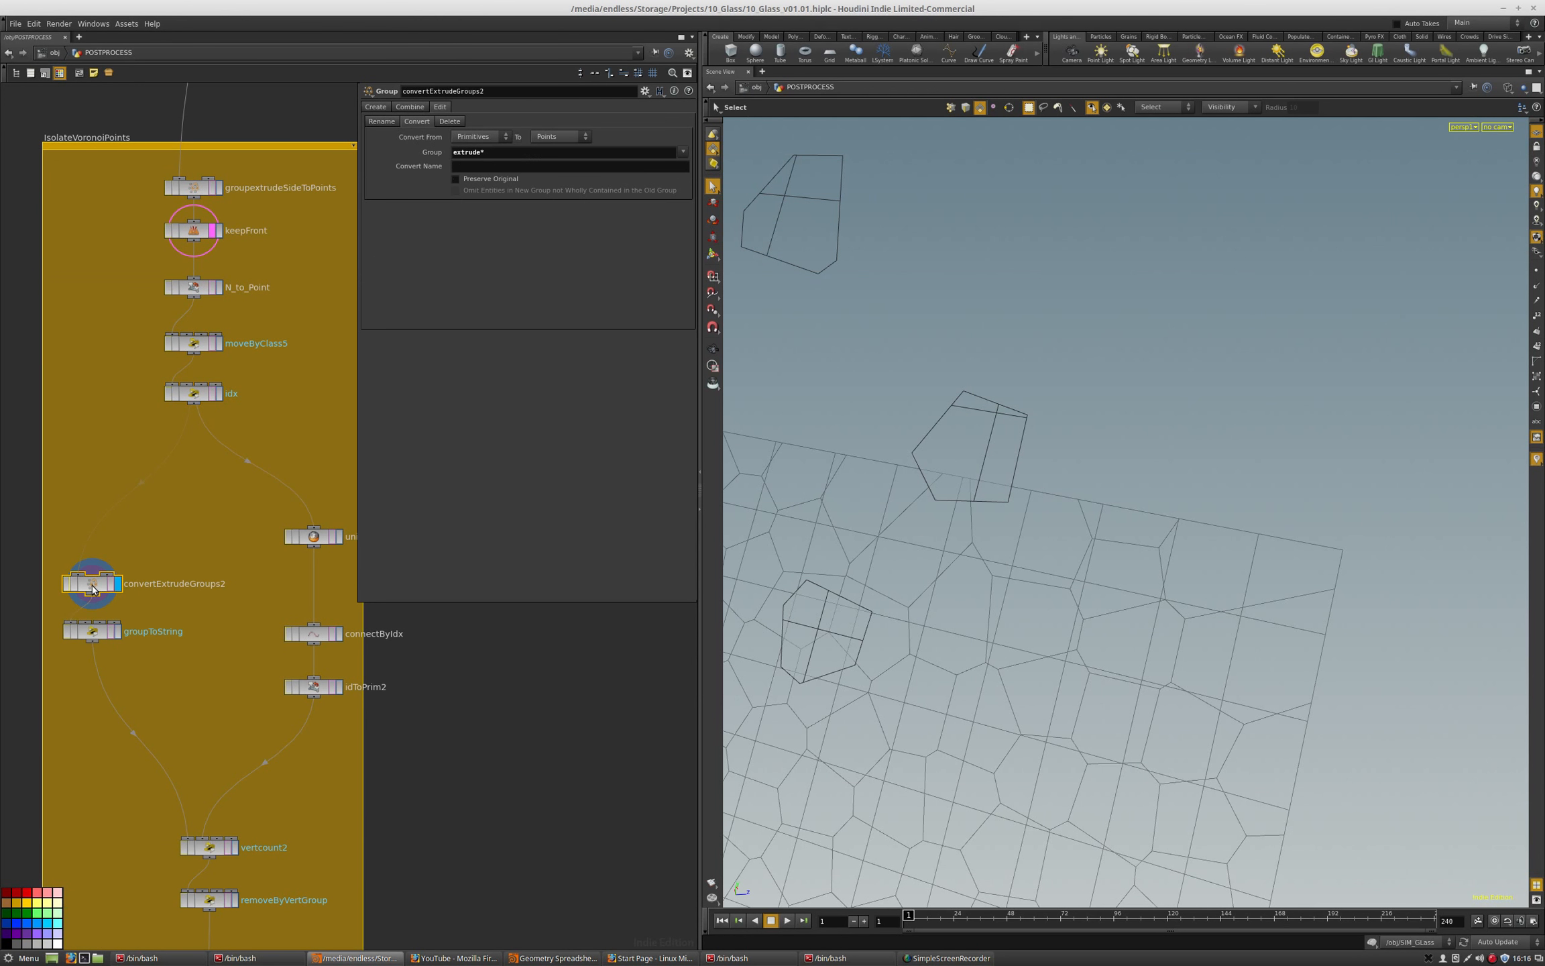
left_click(107, 636)
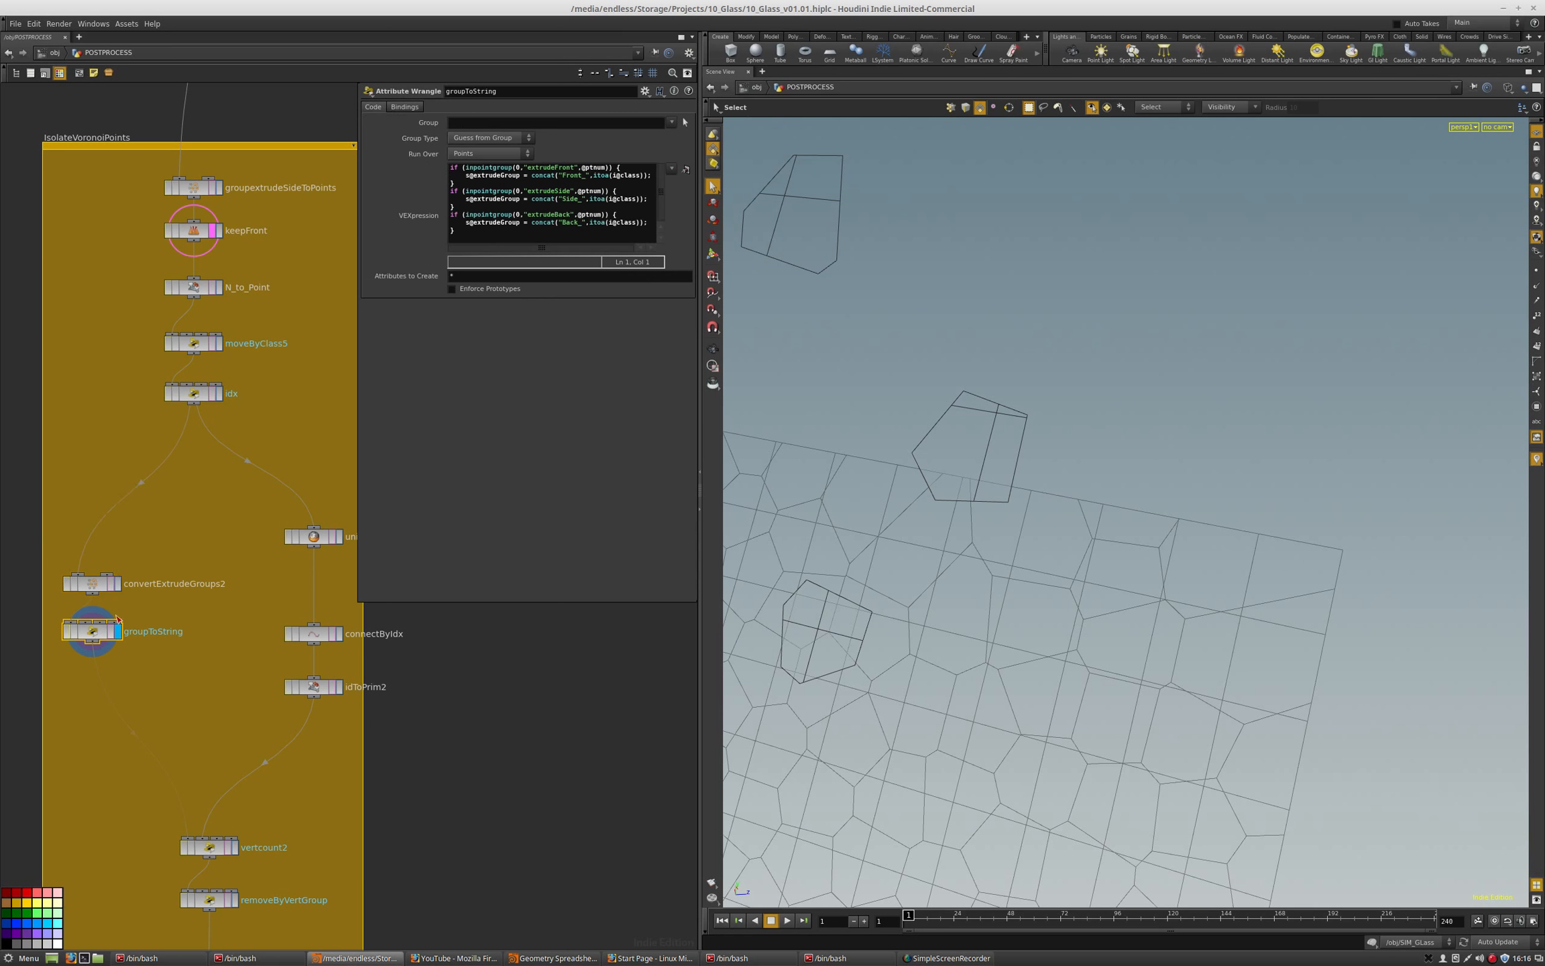
middle_click_drag(244, 706, 254, 576)
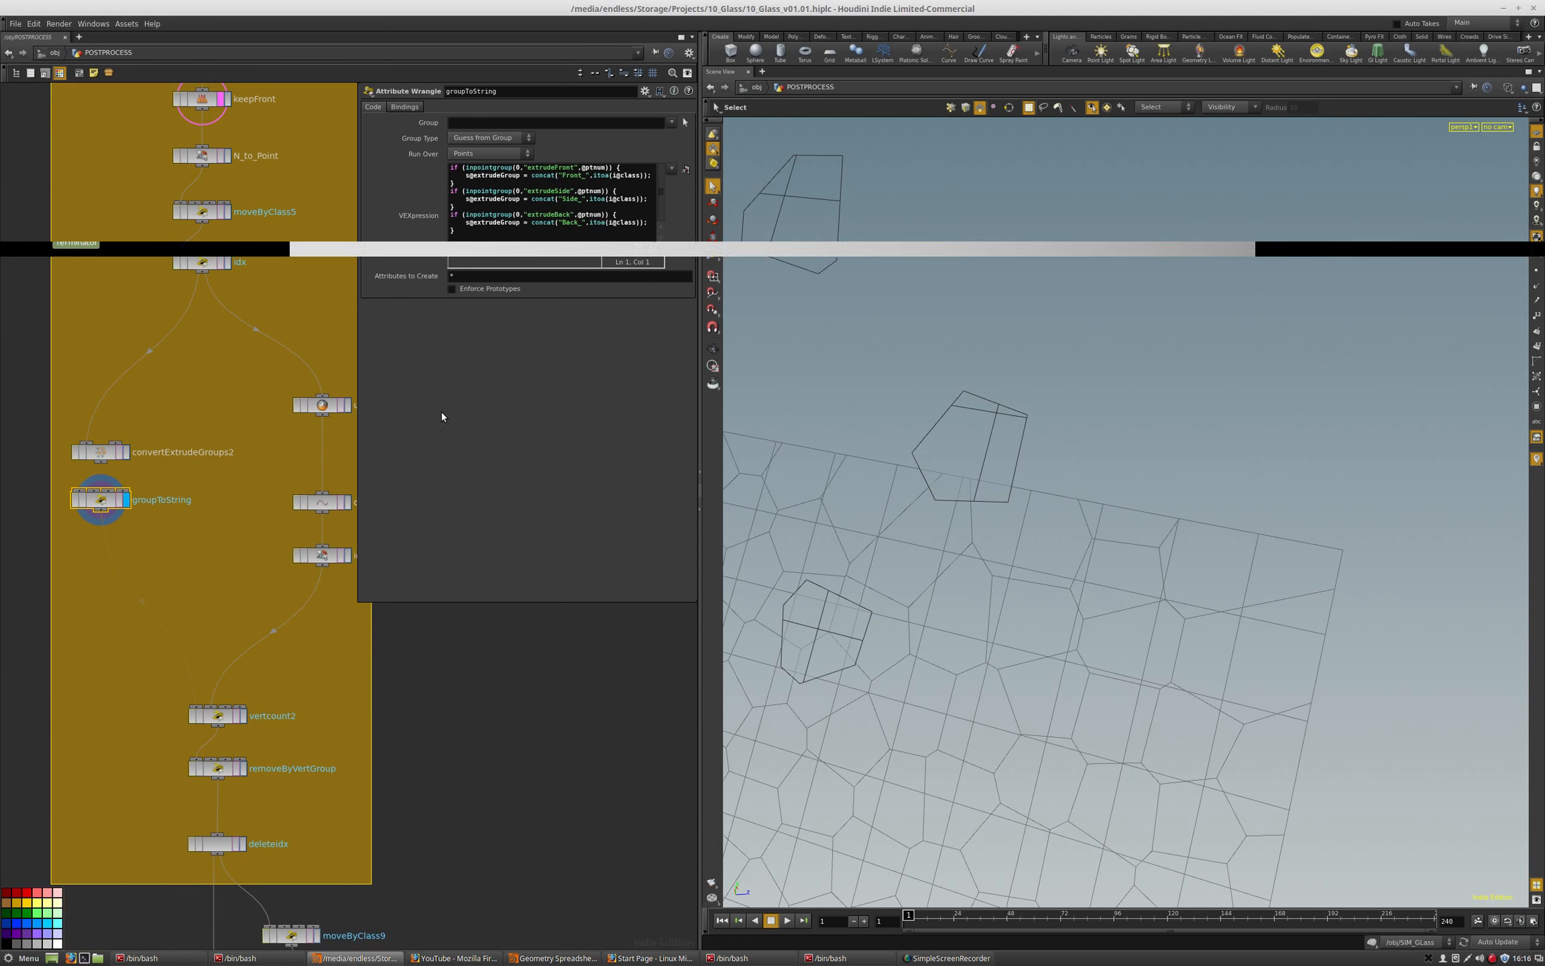
Display the unique node and the connectByIdx node, and template unique to compare its points with the pieces.
middle_click_drag(243, 718, 166, 781)
left_click(244, 468)
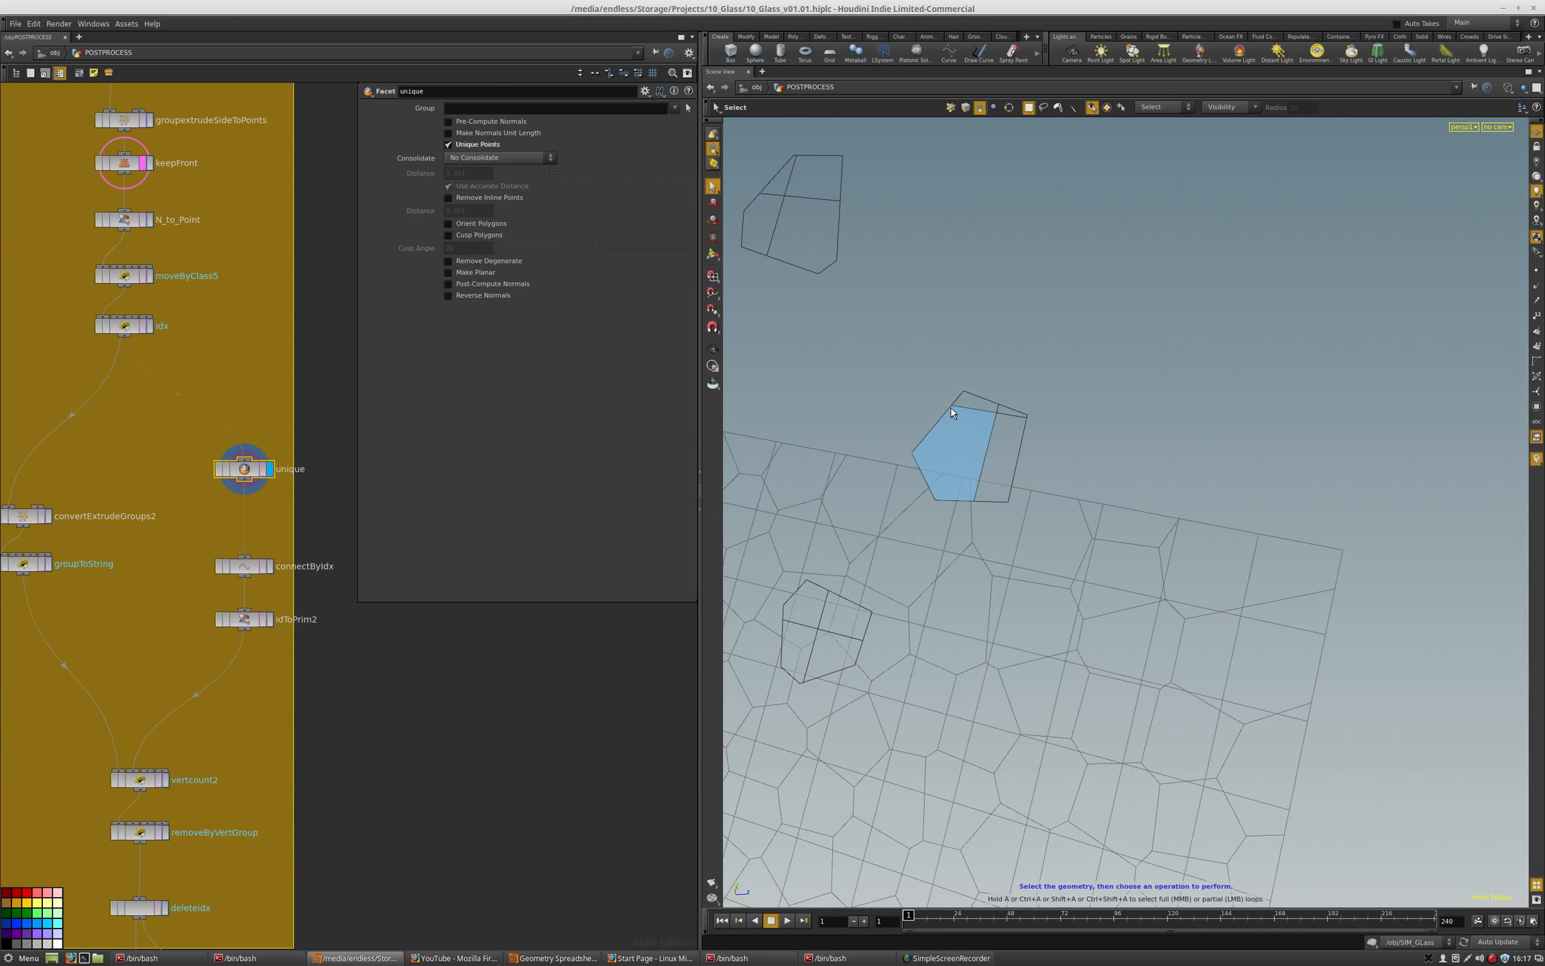
left_click(270, 565)
left_click(249, 572)
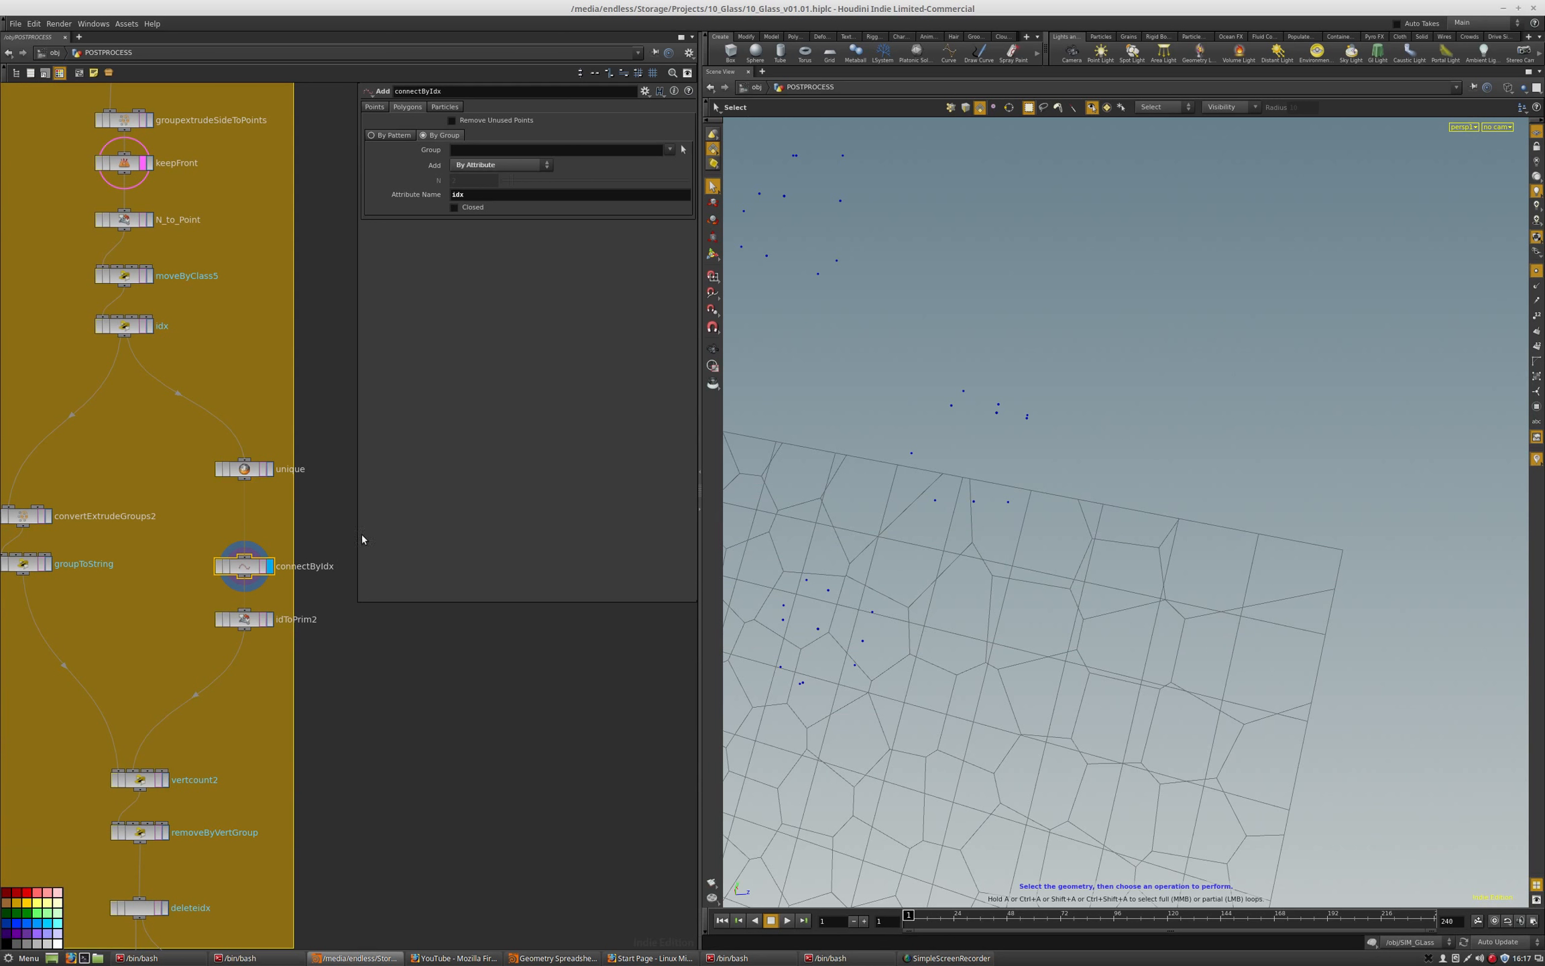
left_click(263, 469)
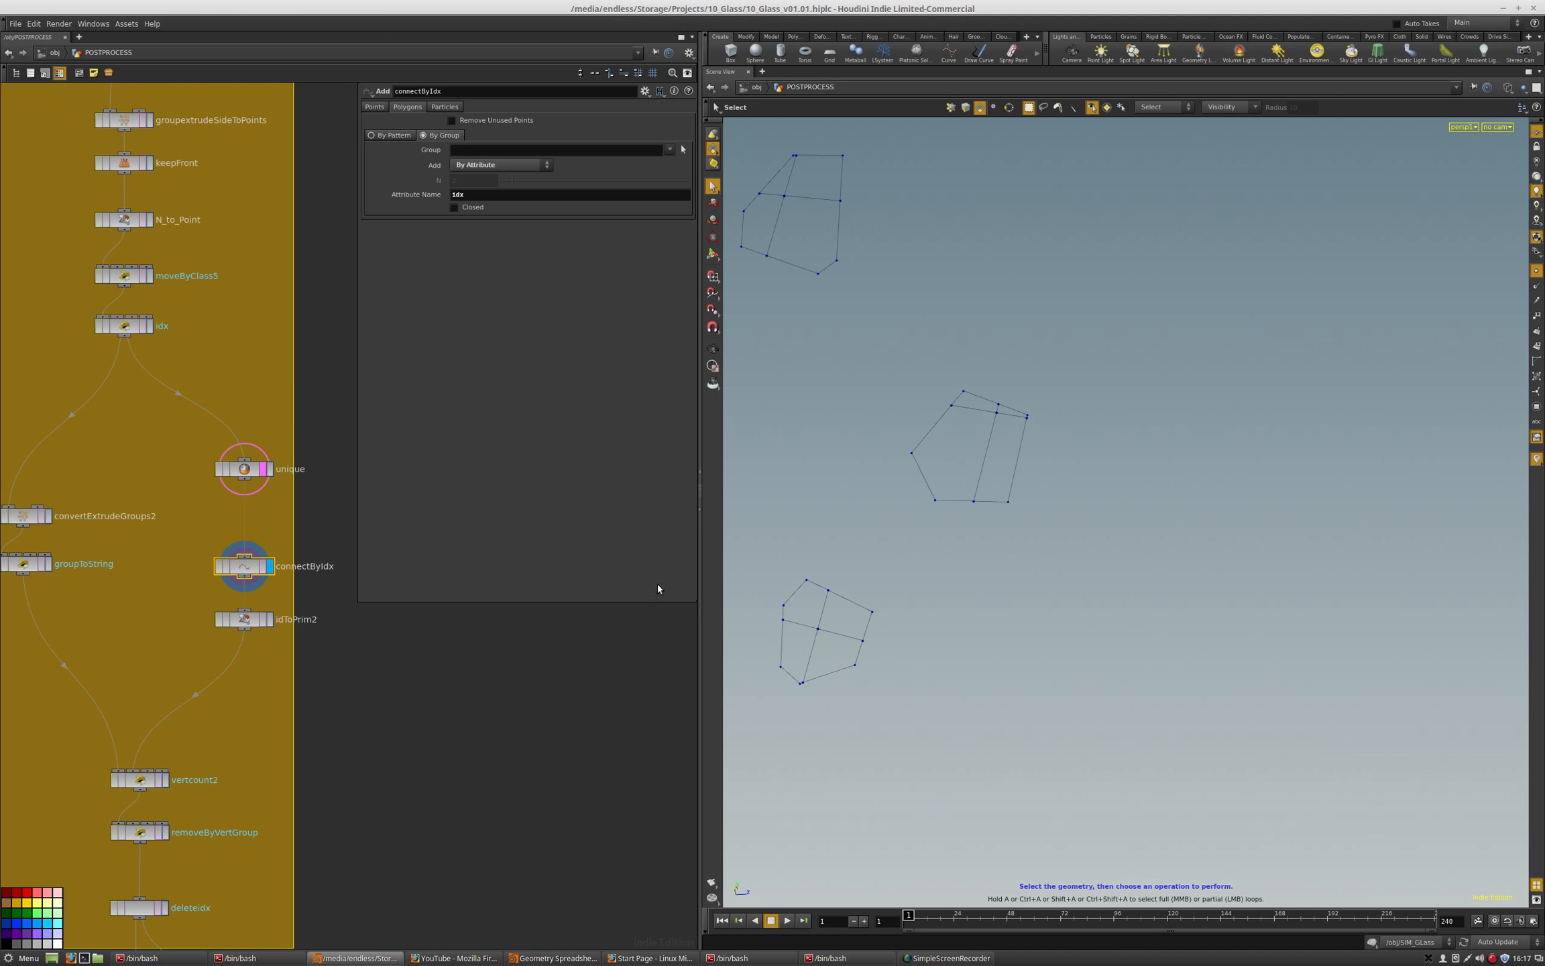
Display idToPrim2 and vertcount2 to review the idx promotion and the primvertexcount line in the wrangle code.
left_click(250, 621)
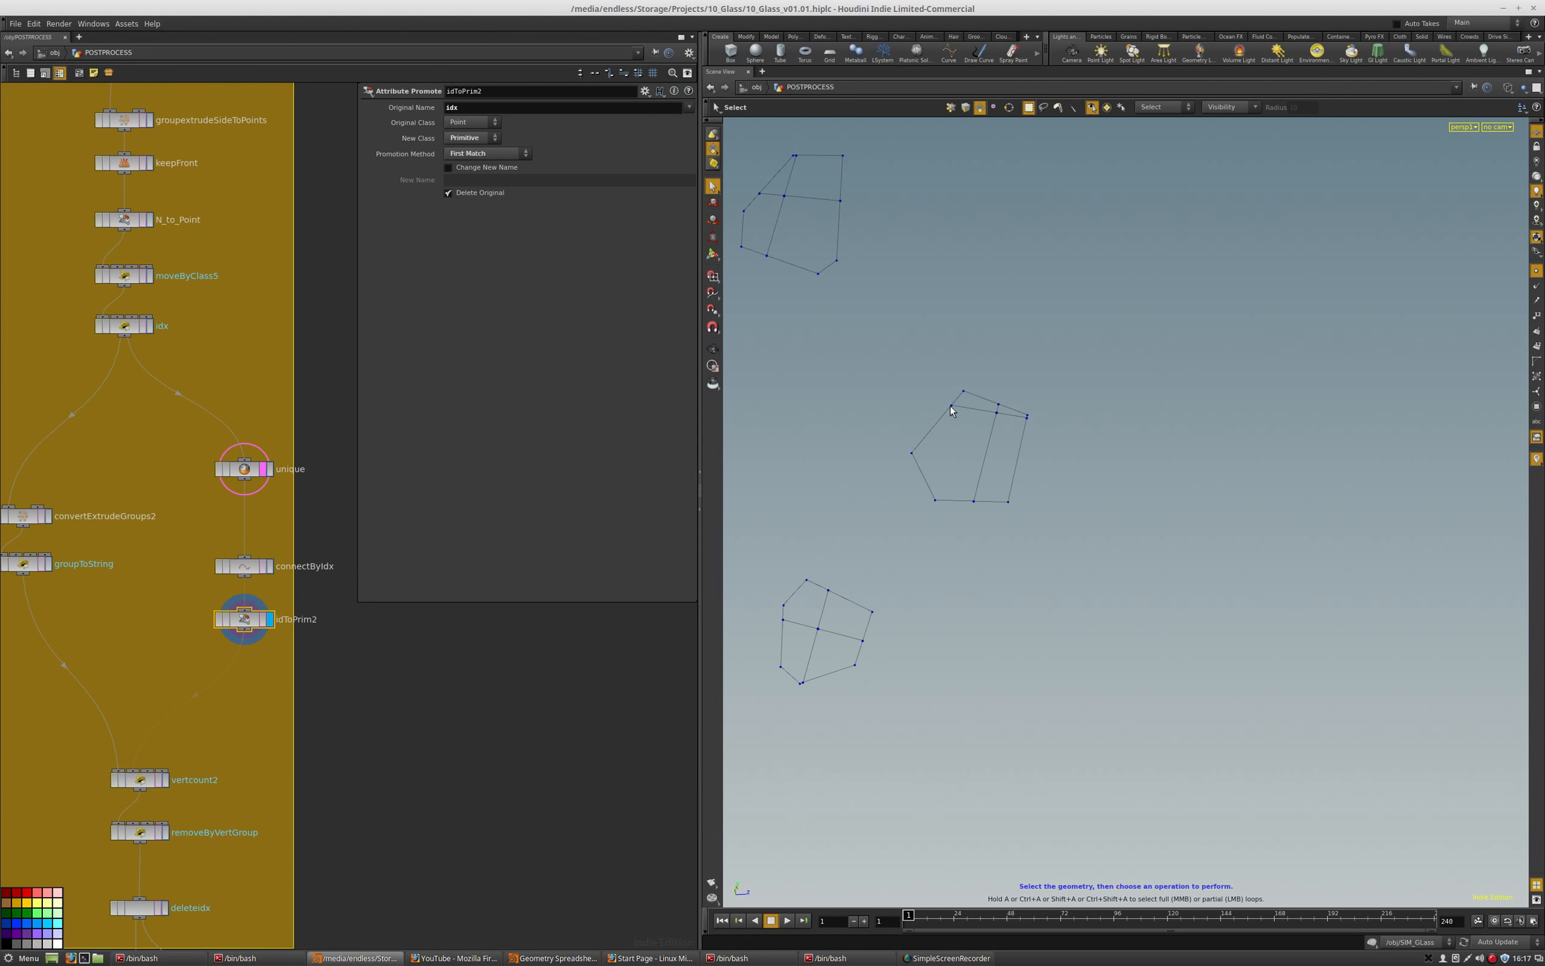
left_click(167, 785)
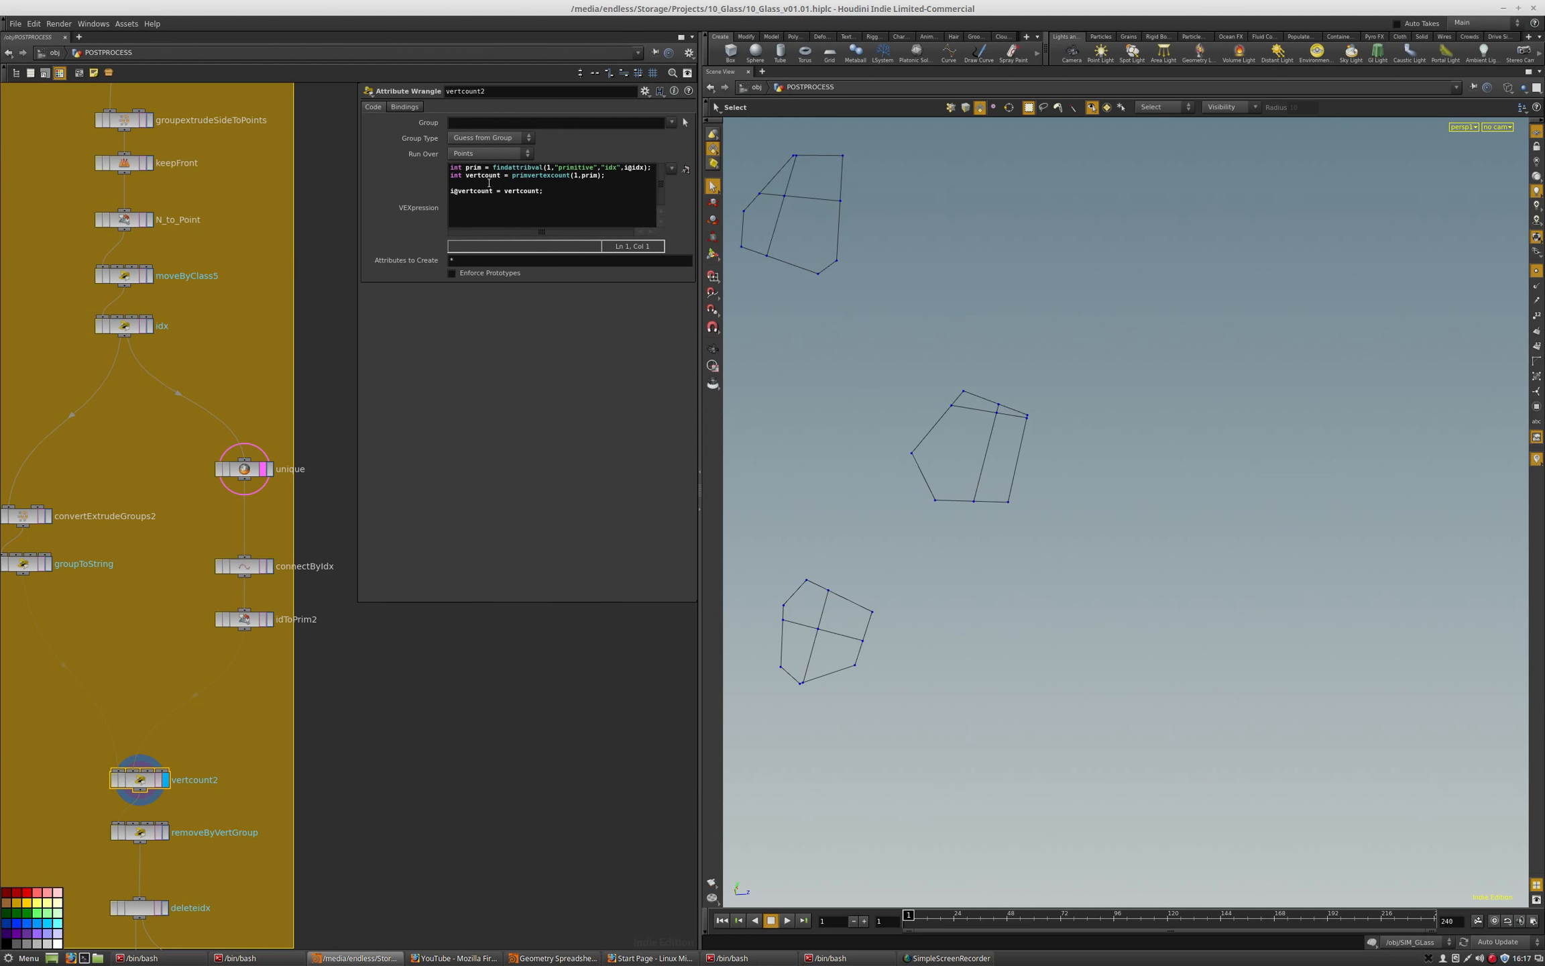
key("shift+End")
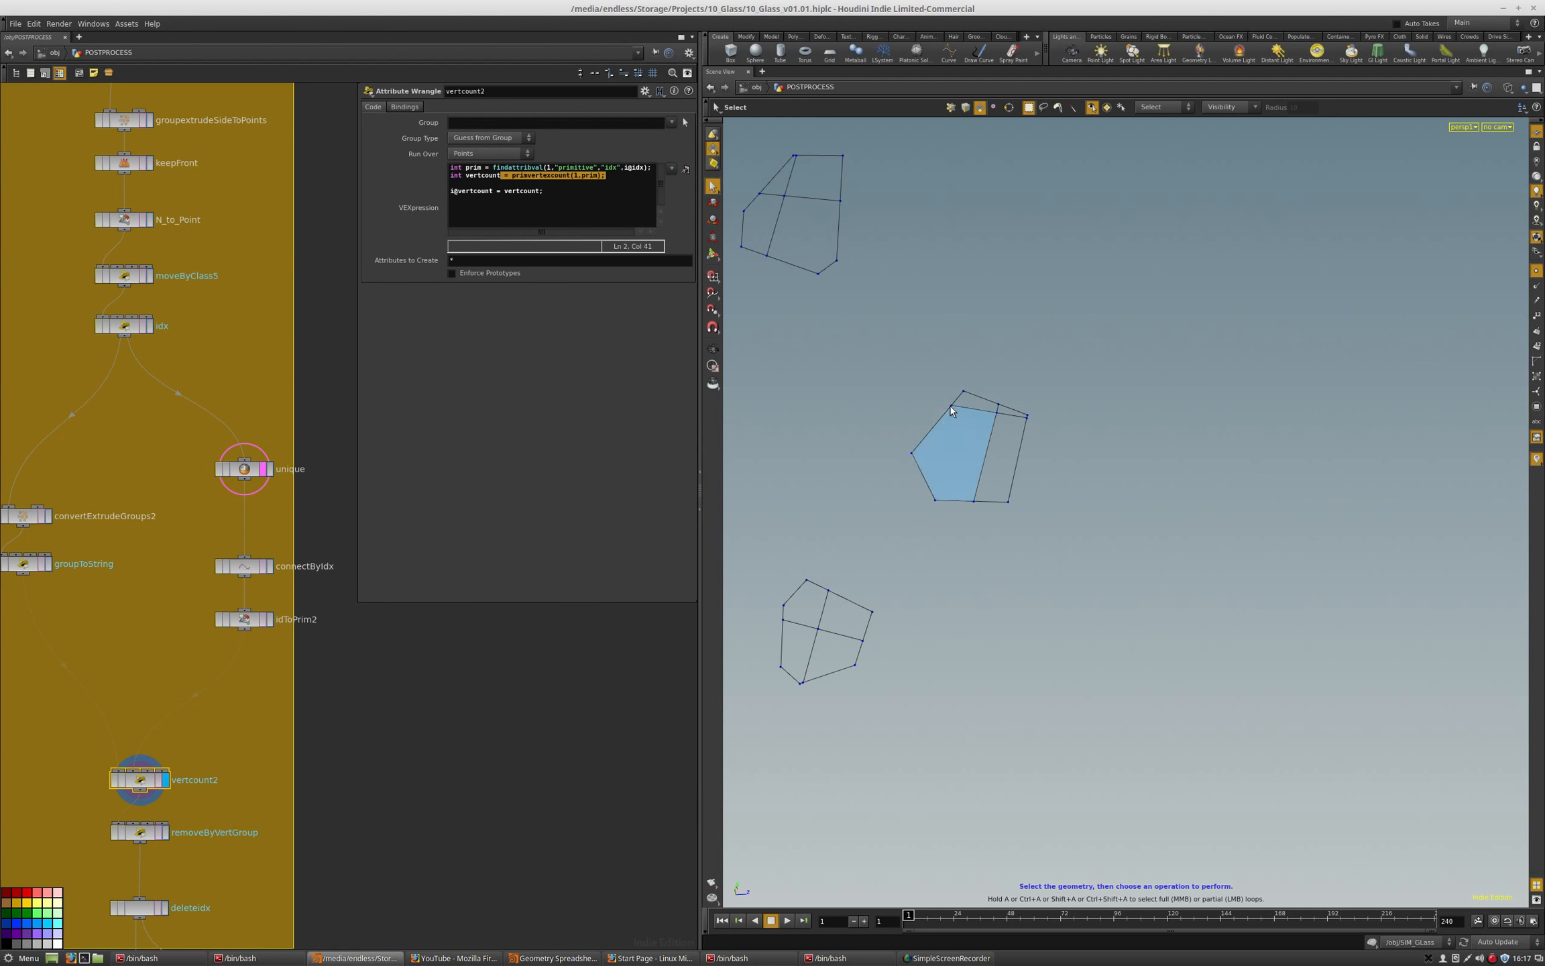
Display removeByVertGroup and deleteidx to review the vertcount point-removal code and the idx and vertcount attributes being deleted.
left_click(151, 833)
left_click(148, 832)
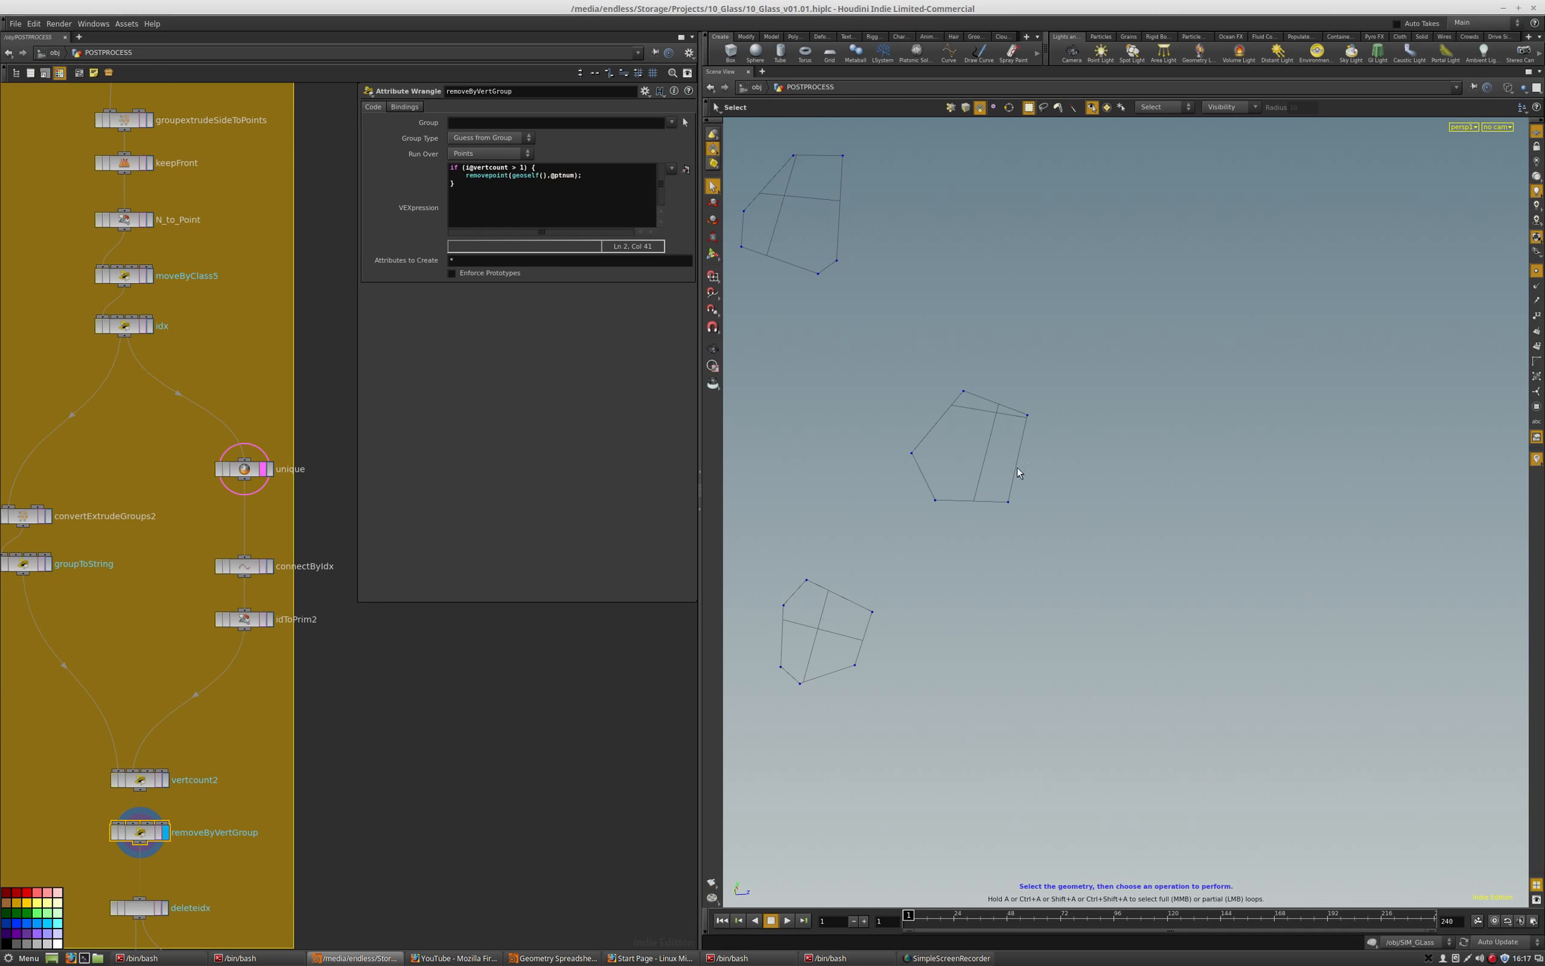
middle_click_drag(305, 758, 330, 637)
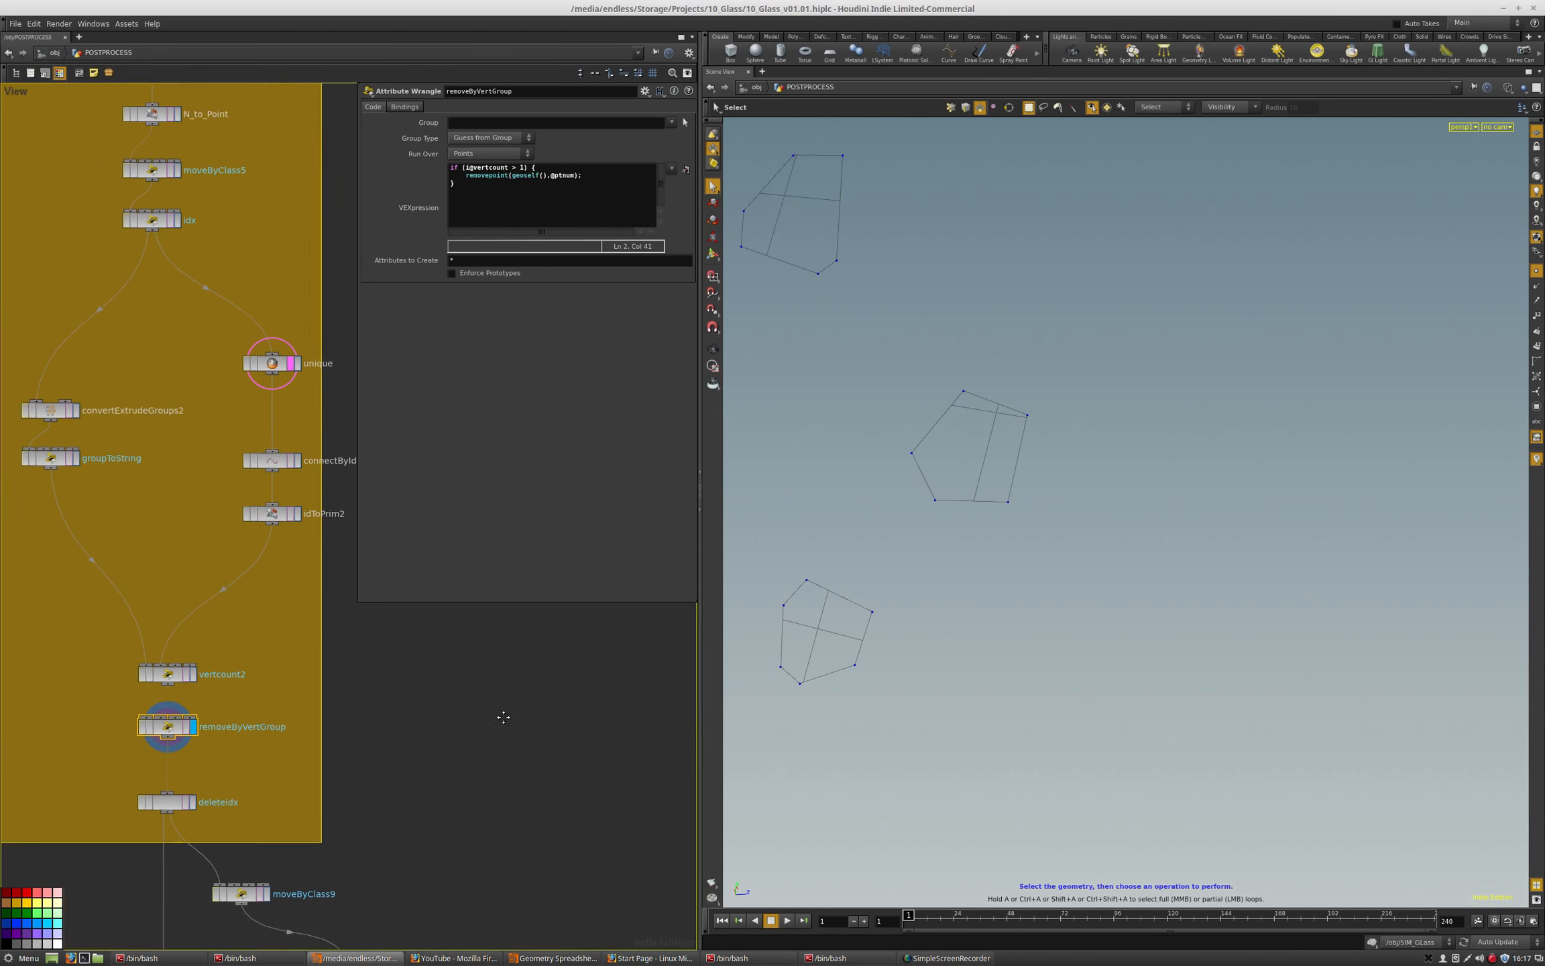
left_click(188, 788)
left_click(171, 788)
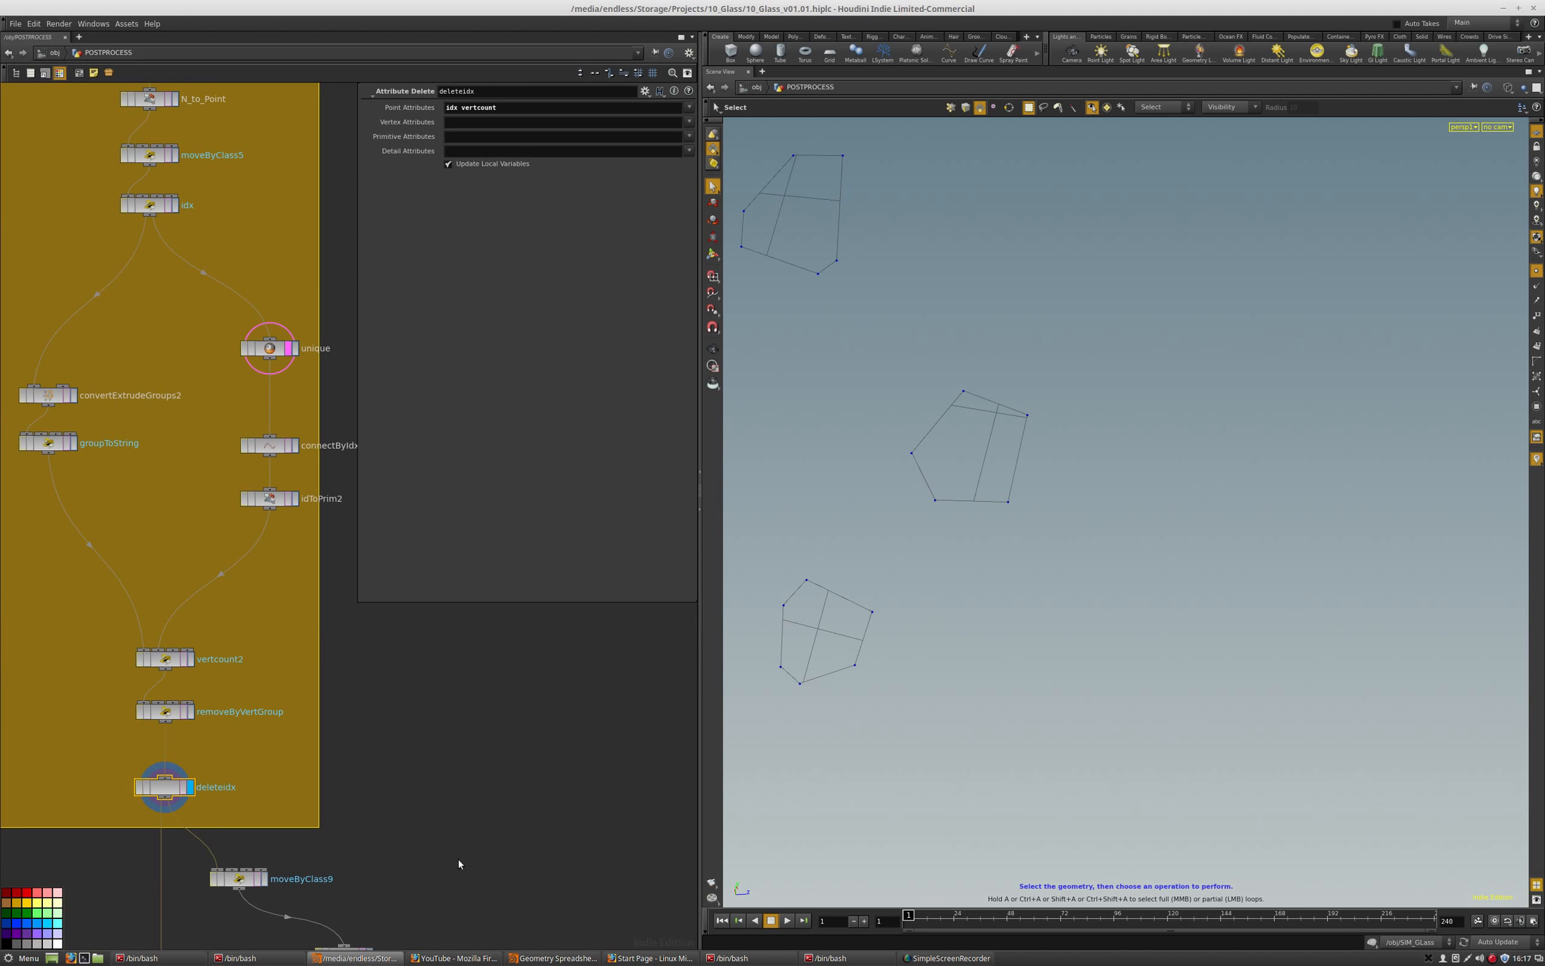
Display moveByClass9, deleteGeo1 and buildpoly1, and examine the polygons built by the extrudeGroup attribute on the panes.
scroll(457, 858, "down", 4)
scroll(315, 738, "up", 4)
middle_click_drag(316, 742, 211, 714)
left_click(270, 515)
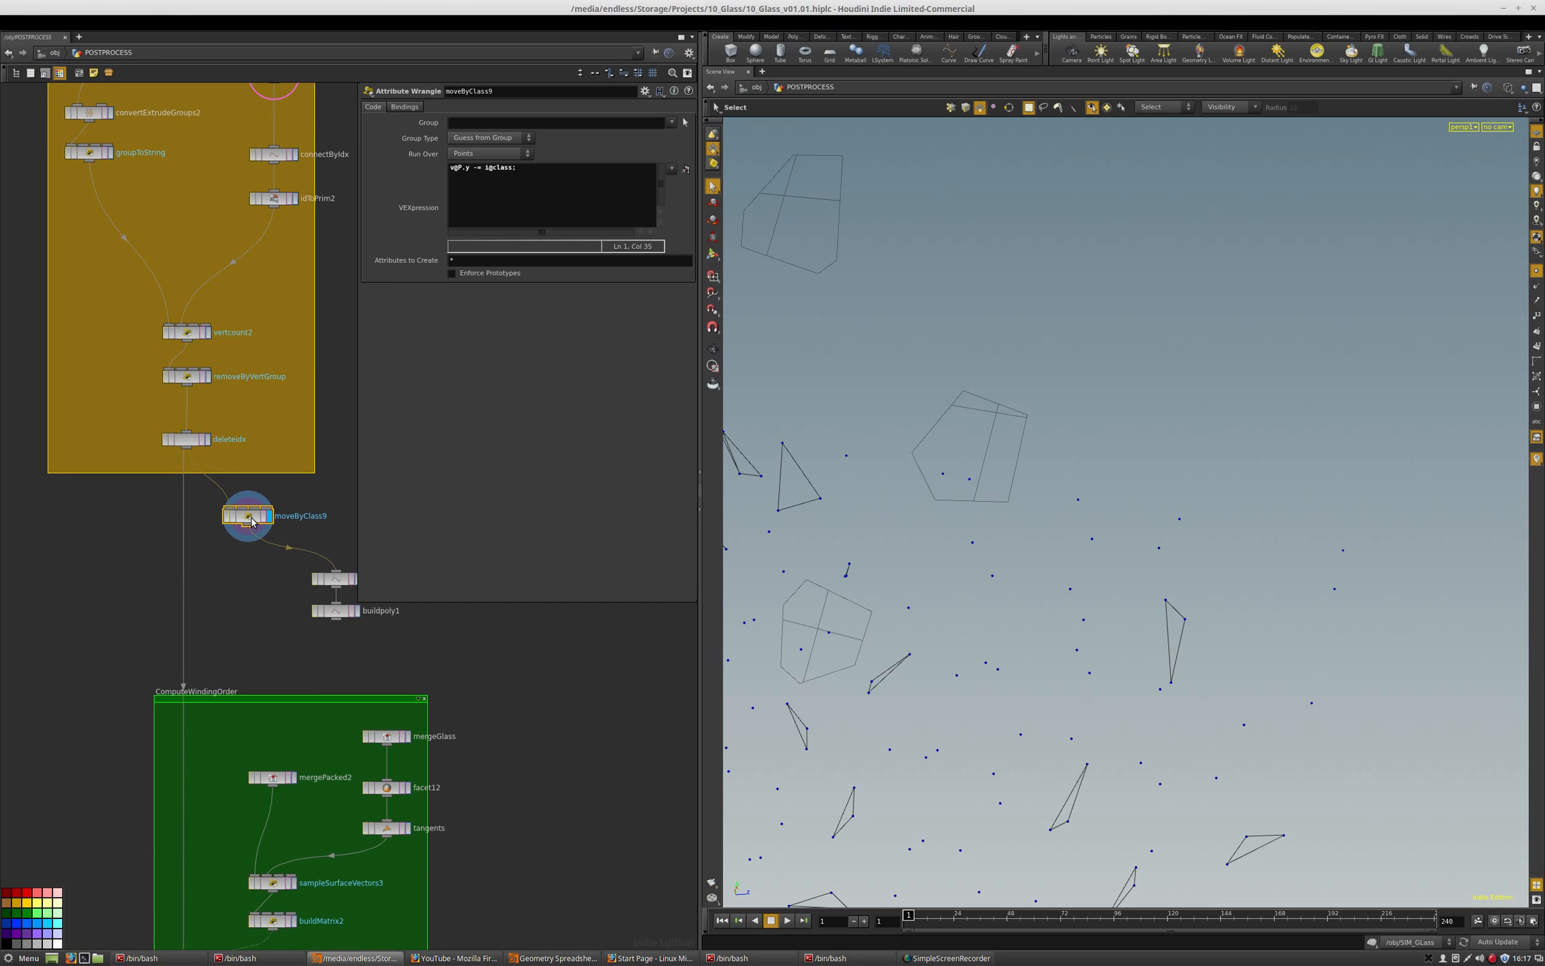
middle_click_drag(311, 643, 267, 701)
left_click(307, 636)
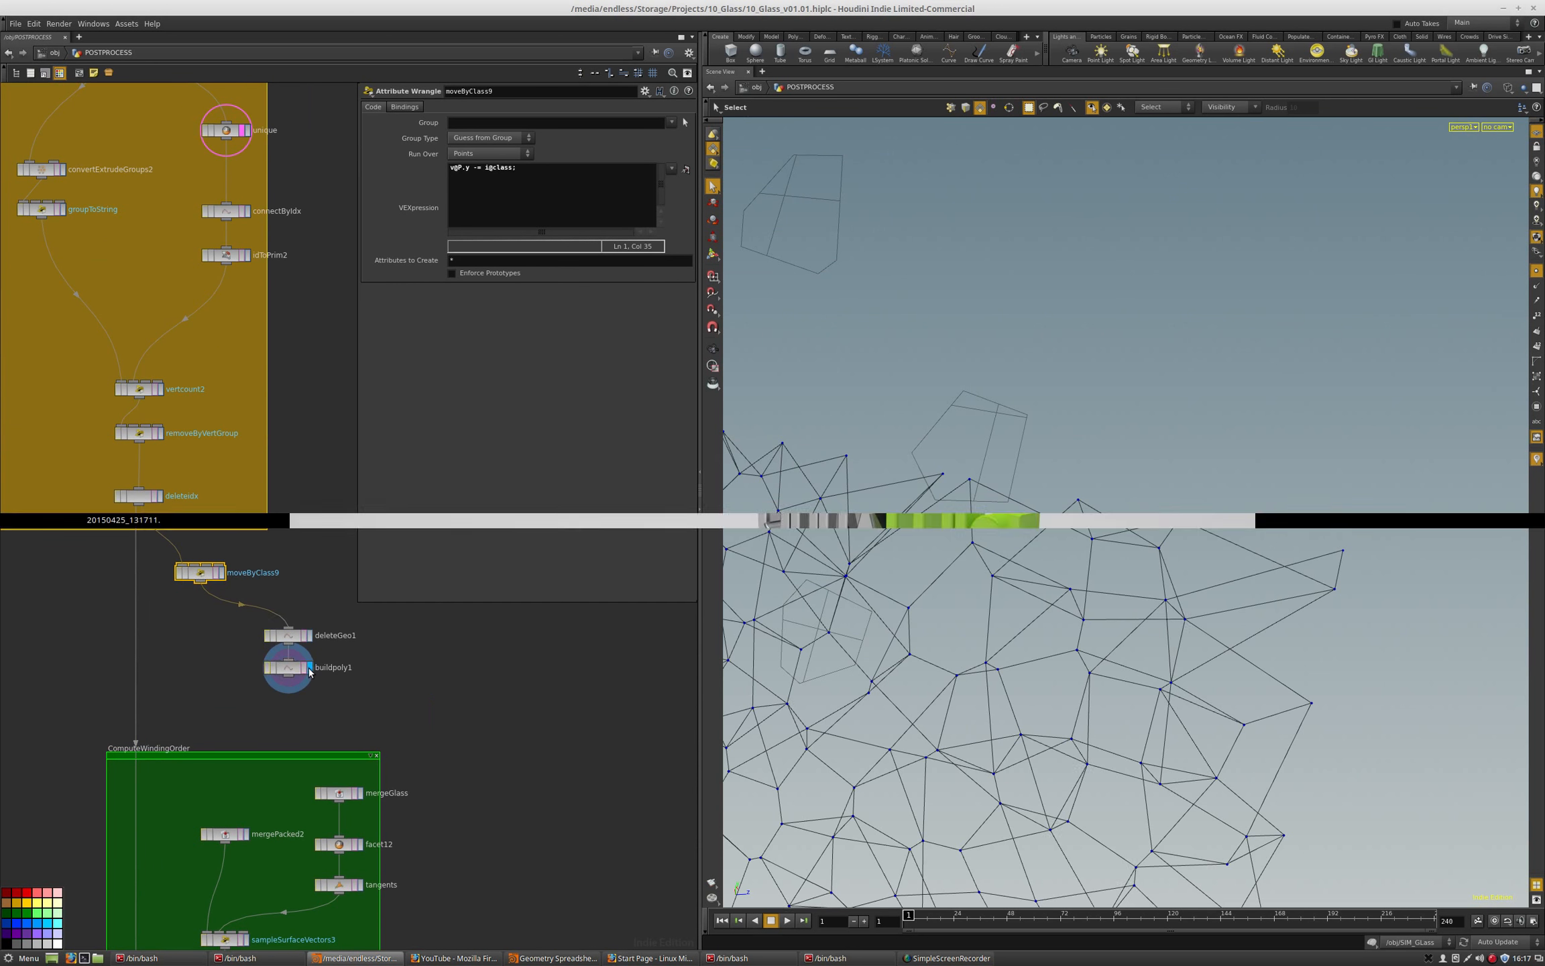
left_click(309, 668)
left_click_drag(1046, 604, 1071, 675)
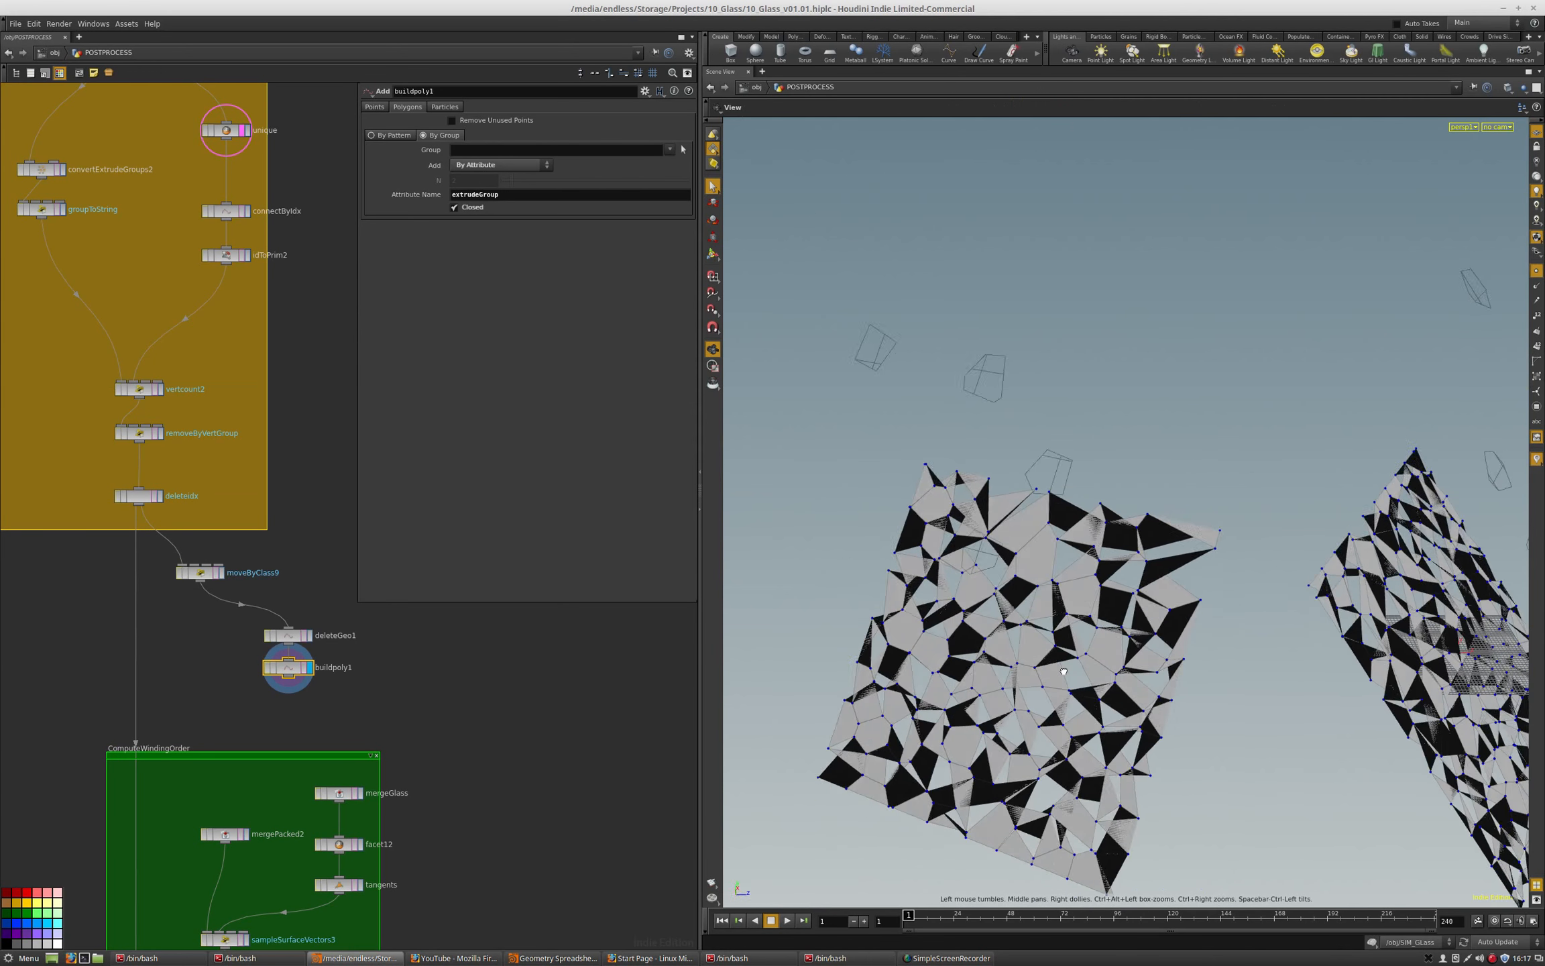
scroll(976, 650, "up", 5)
key("s")
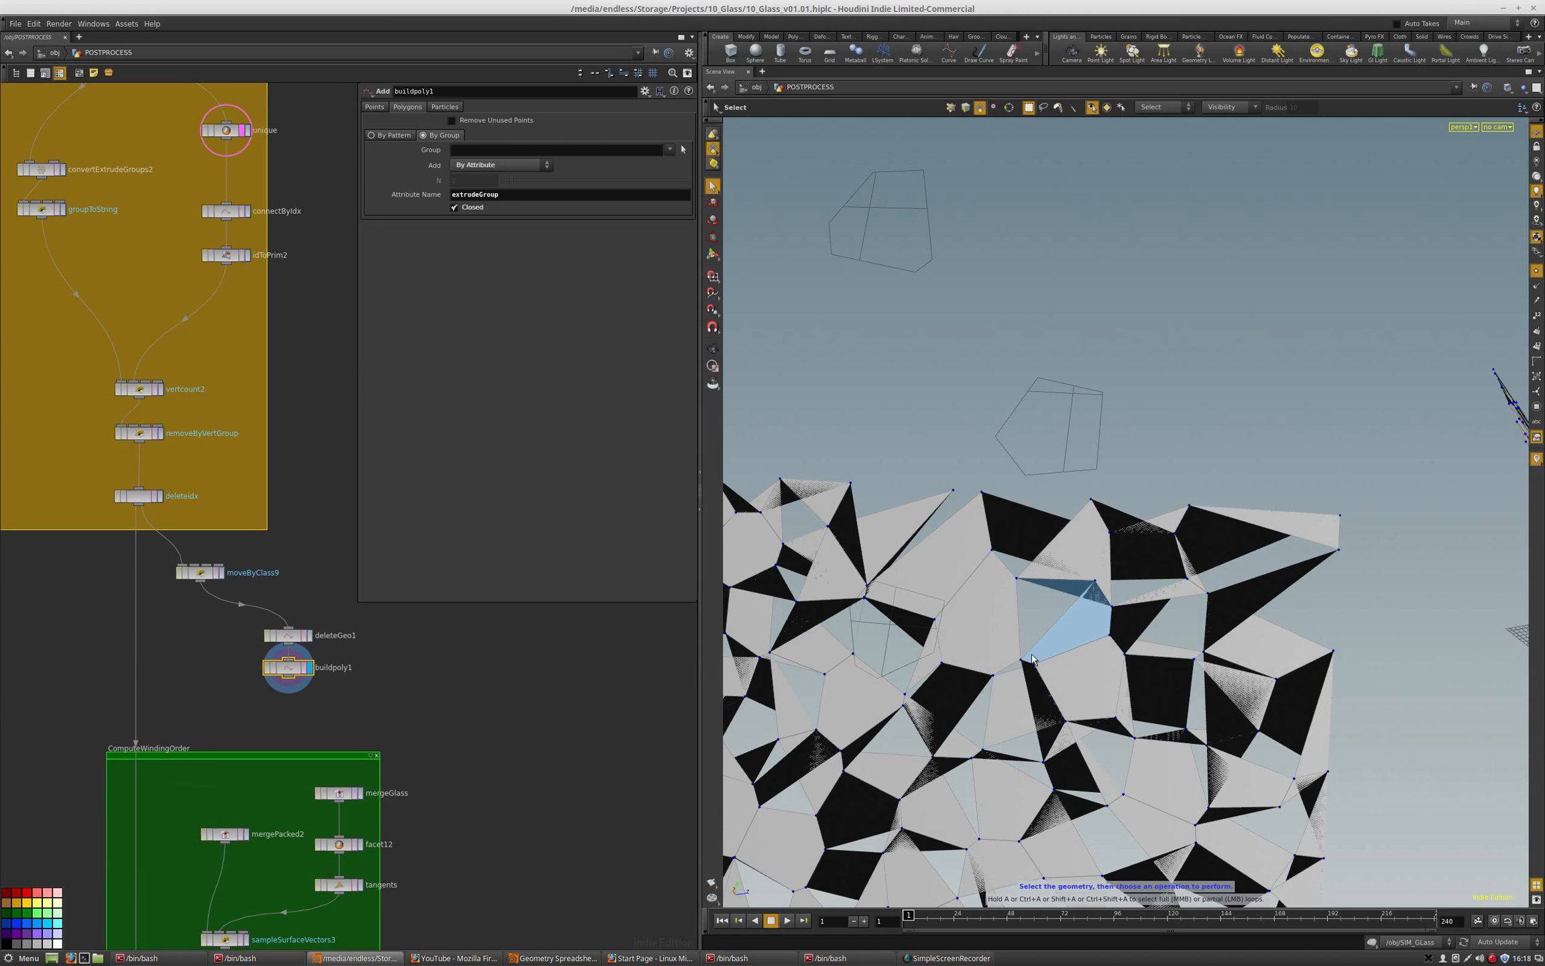
Narrow the floating parameter pane and display mergeGlass and mergePacked2 in ComputeWindingOrder to review the geometry they merge in.
middle_click_drag(509, 818, 492, 679)
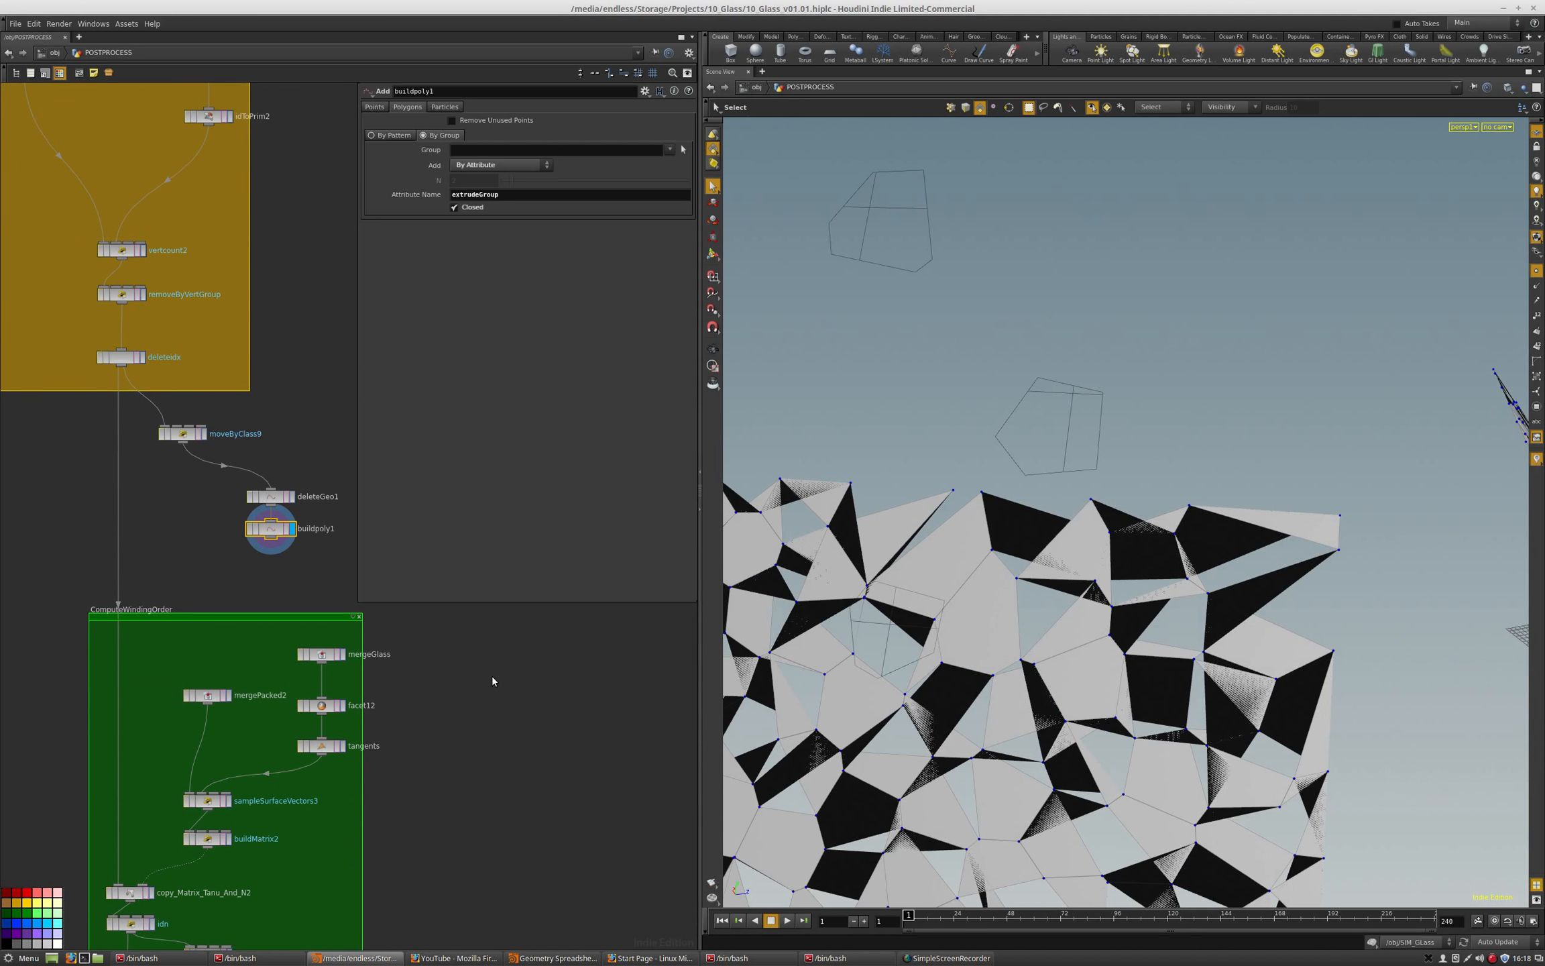
scroll(493, 674, "down", 3)
middle_click_drag(468, 753, 436, 702)
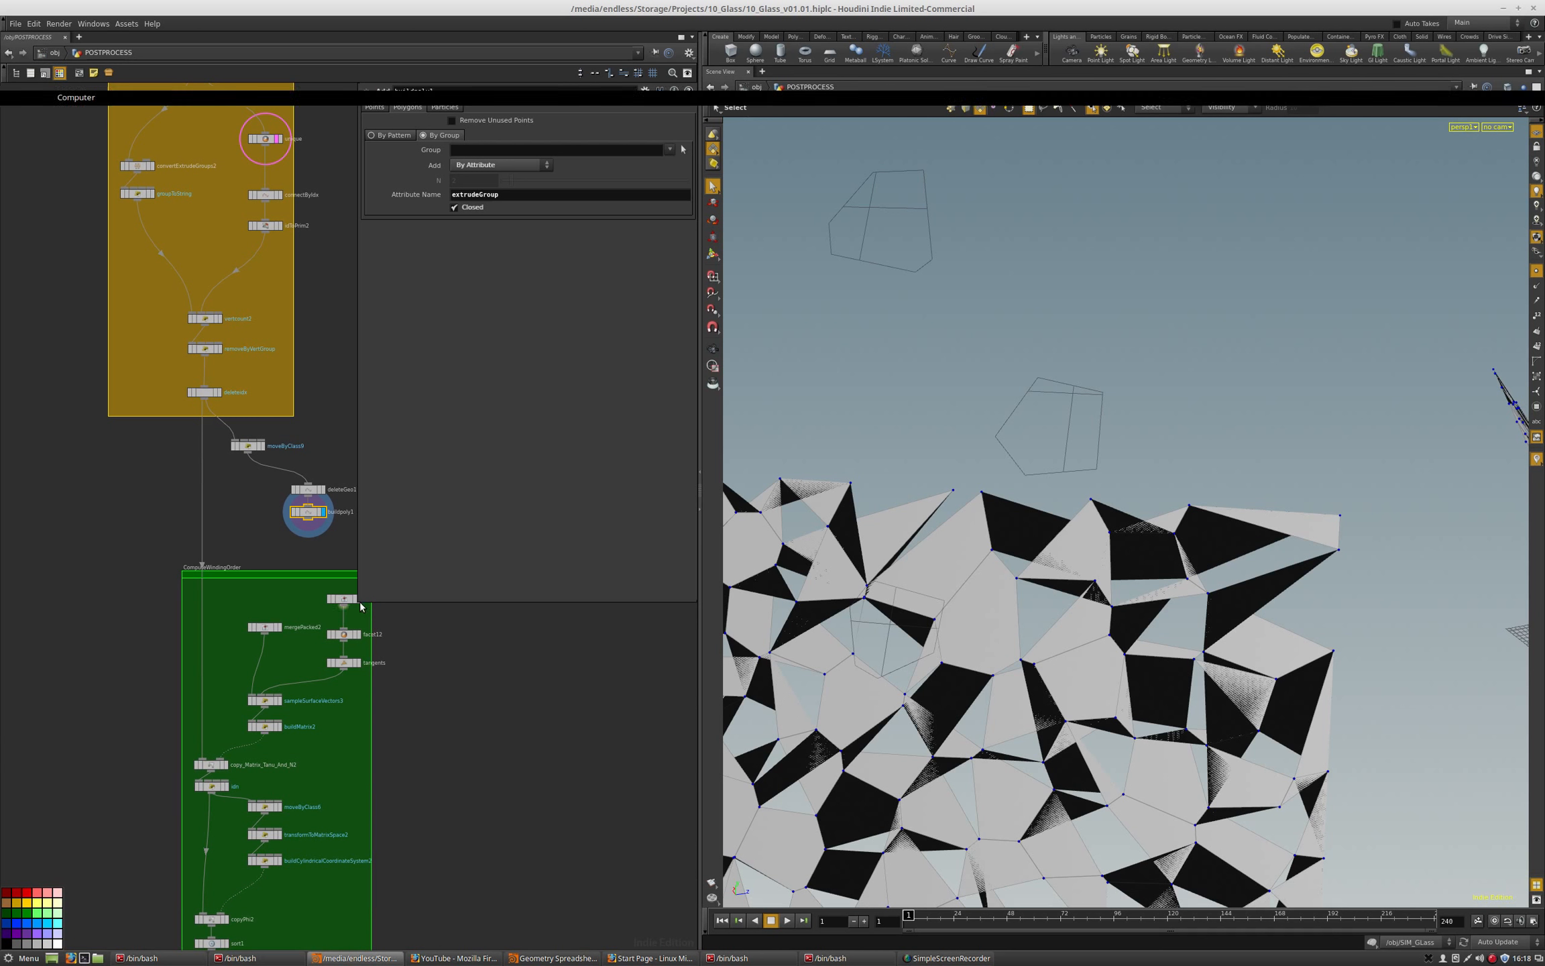
left_click_drag(362, 609, 427, 600)
scroll(335, 605, "up", 5)
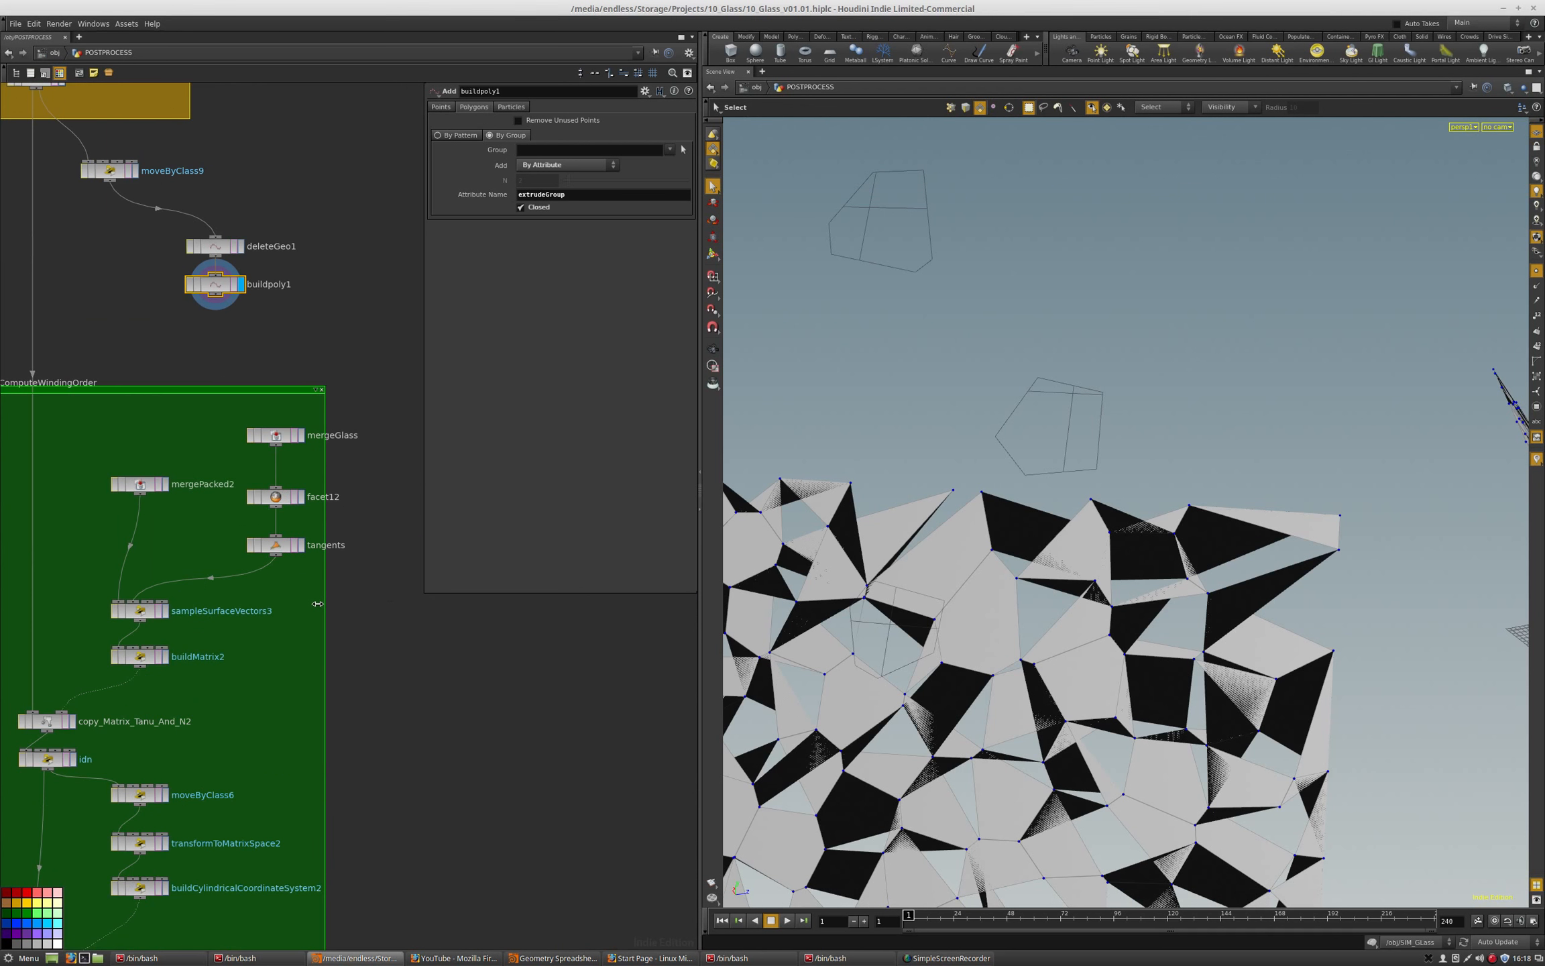
left_click(302, 435)
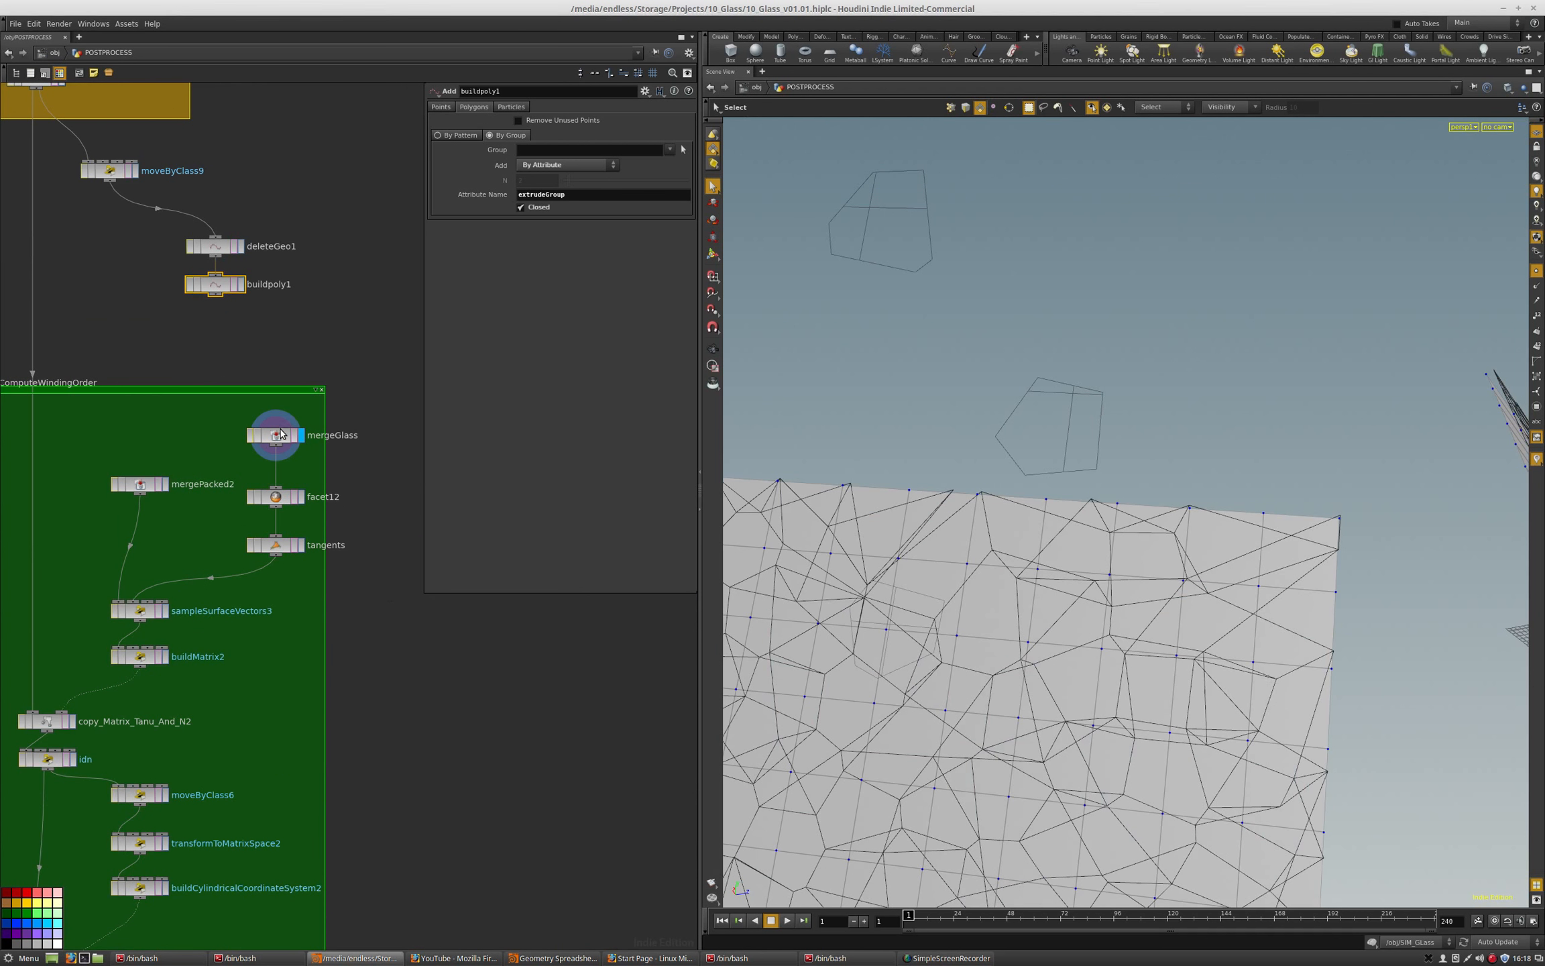
left_click(281, 434)
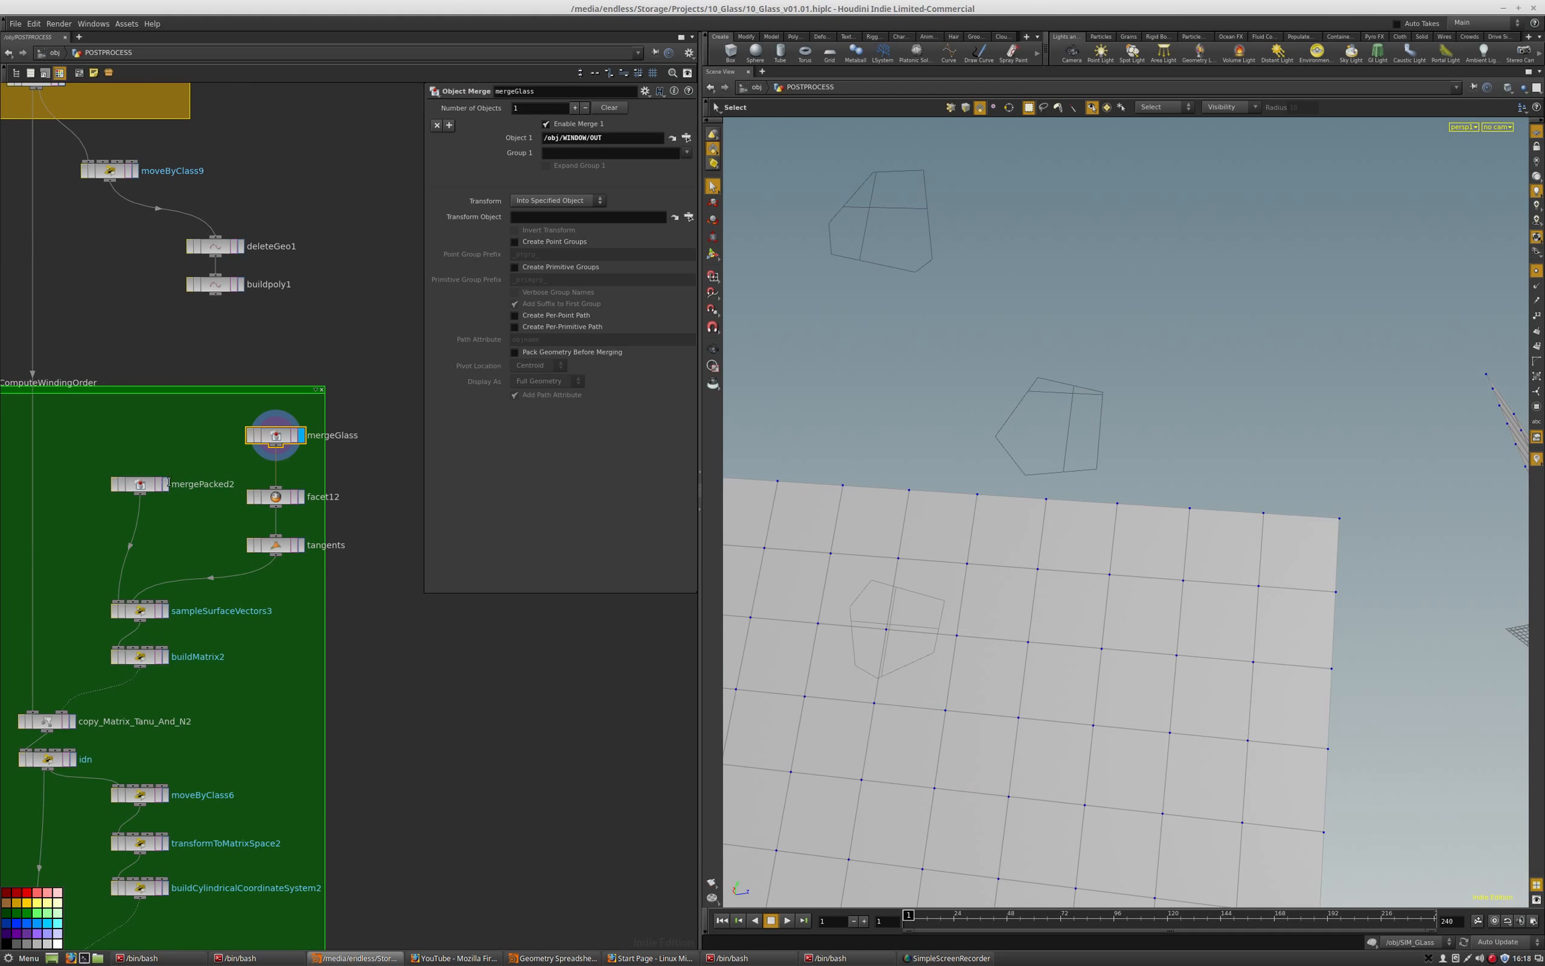
left_click(165, 484)
left_click(136, 485)
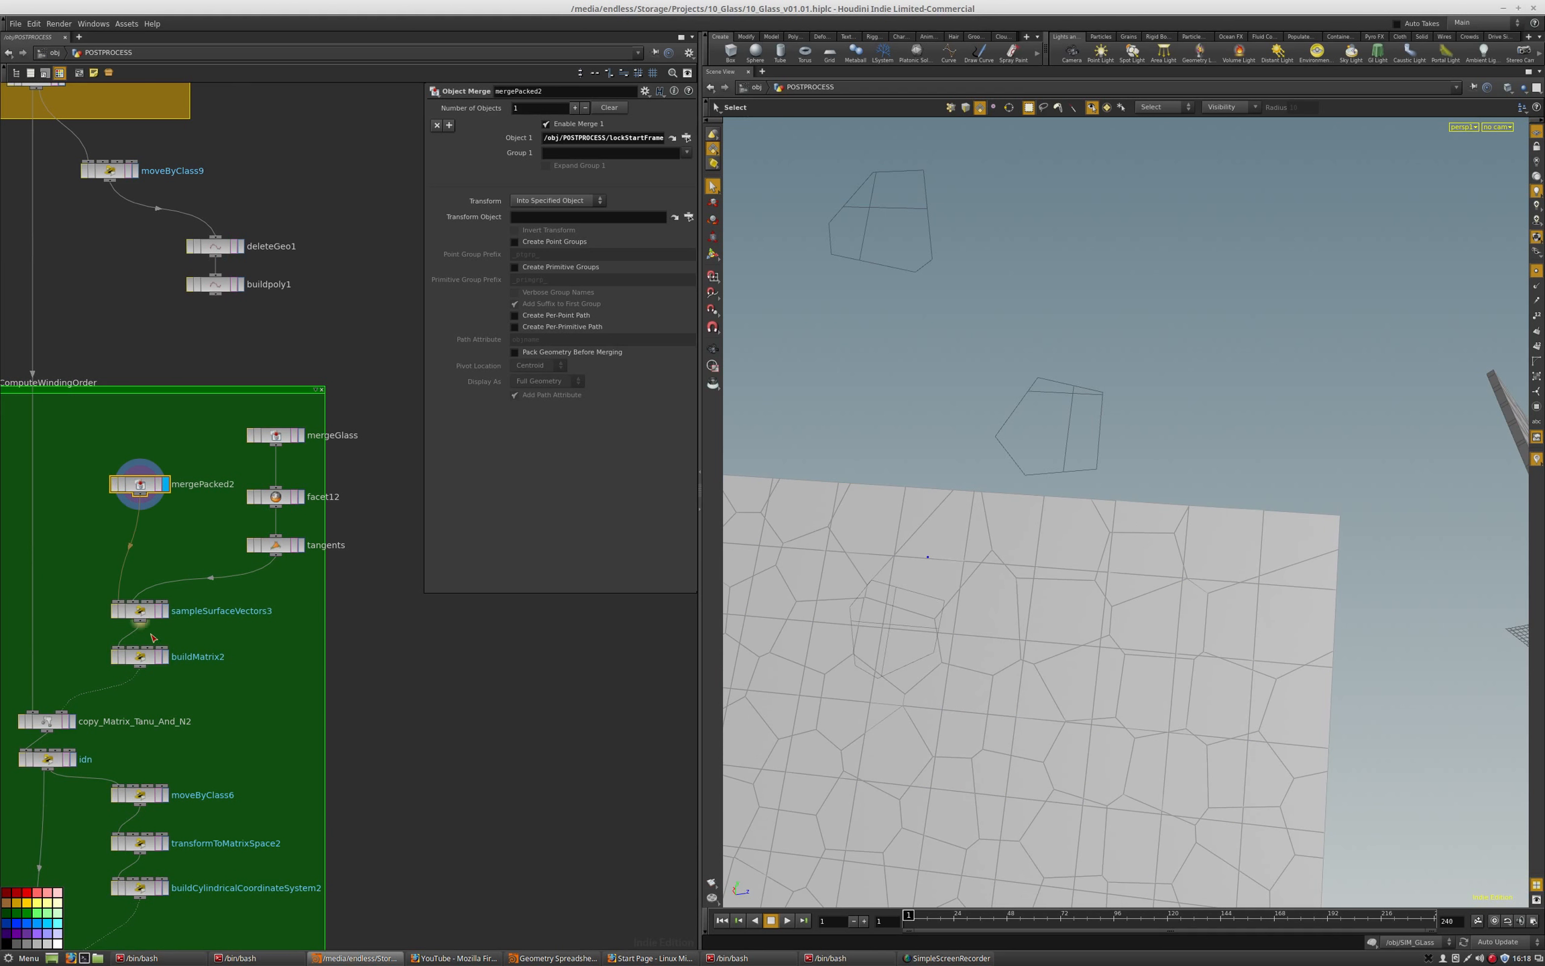
left_click_drag(1077, 735, 1042, 700, "alt")
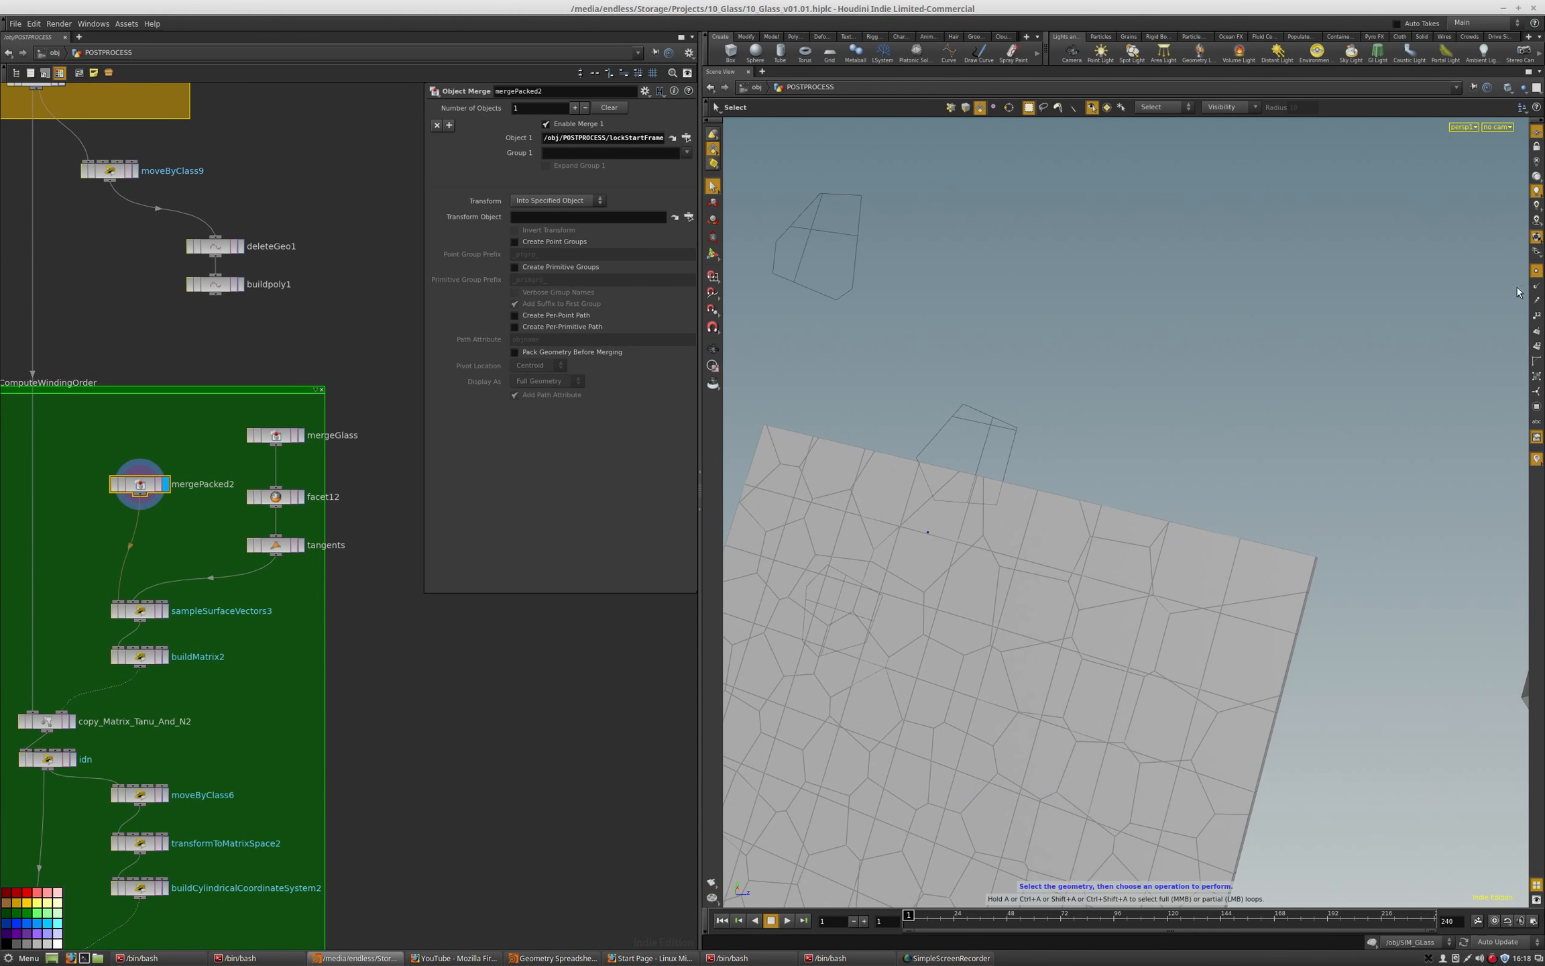
Display sampleSurfaceVectors3 to review its N and tangentu sampling code, and the tangents node to see the surface tangent directions.
left_click(166, 610)
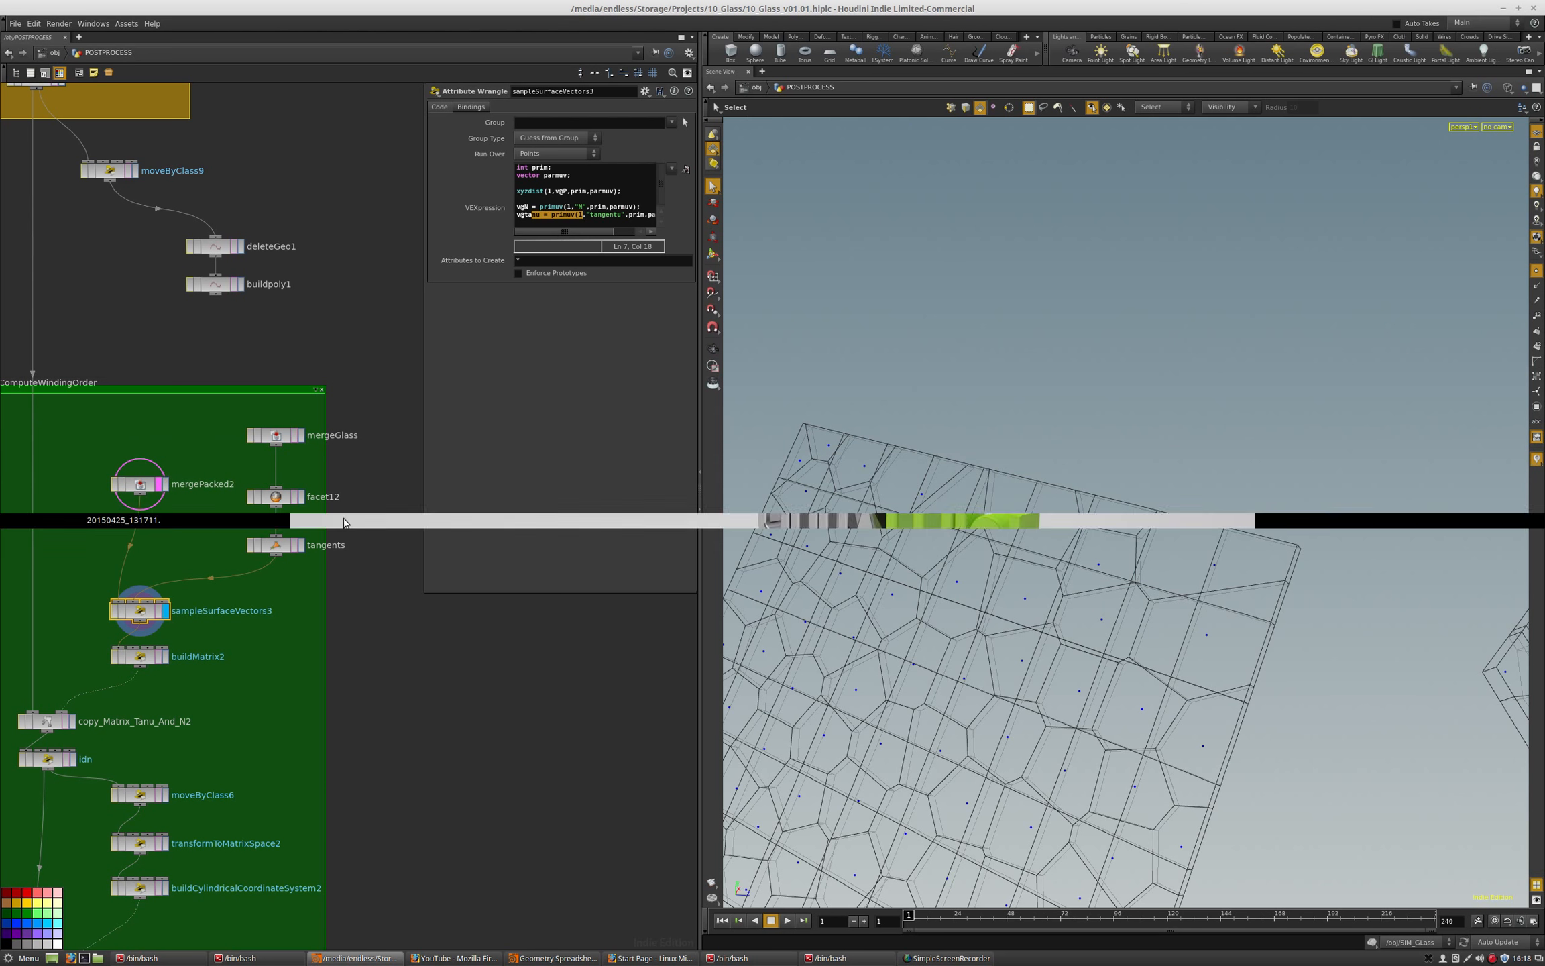
left_click(295, 546)
left_click(300, 545)
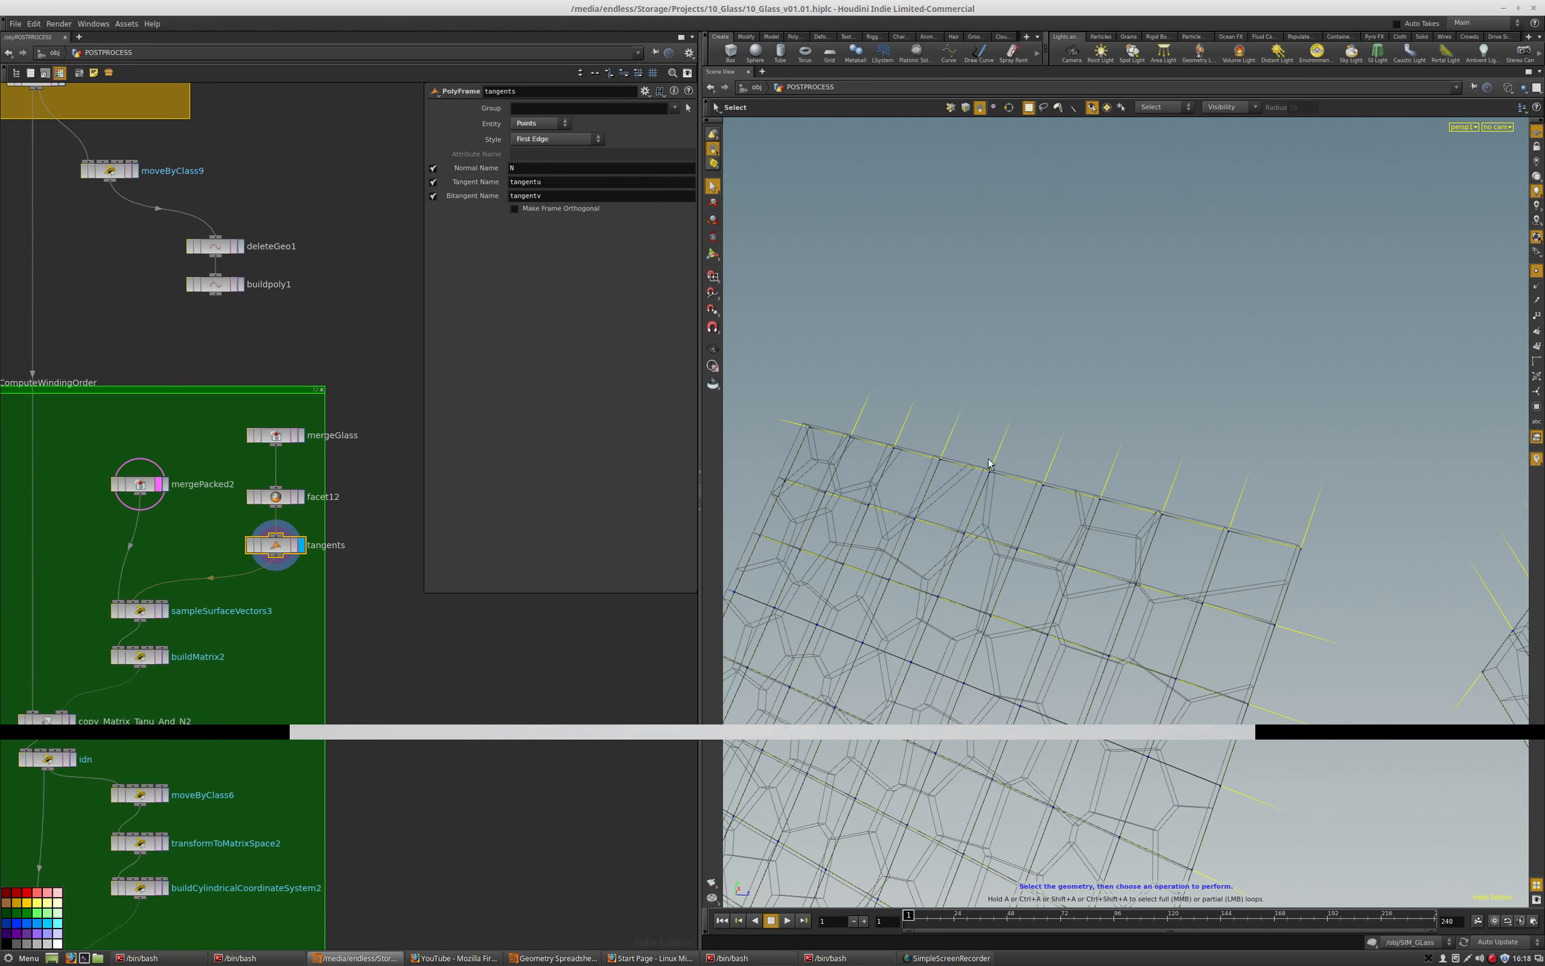
Display buildMatrix2 and widen the floating parameter pane to read the full maketransform expression.
left_click(165, 656)
left_click(139, 656)
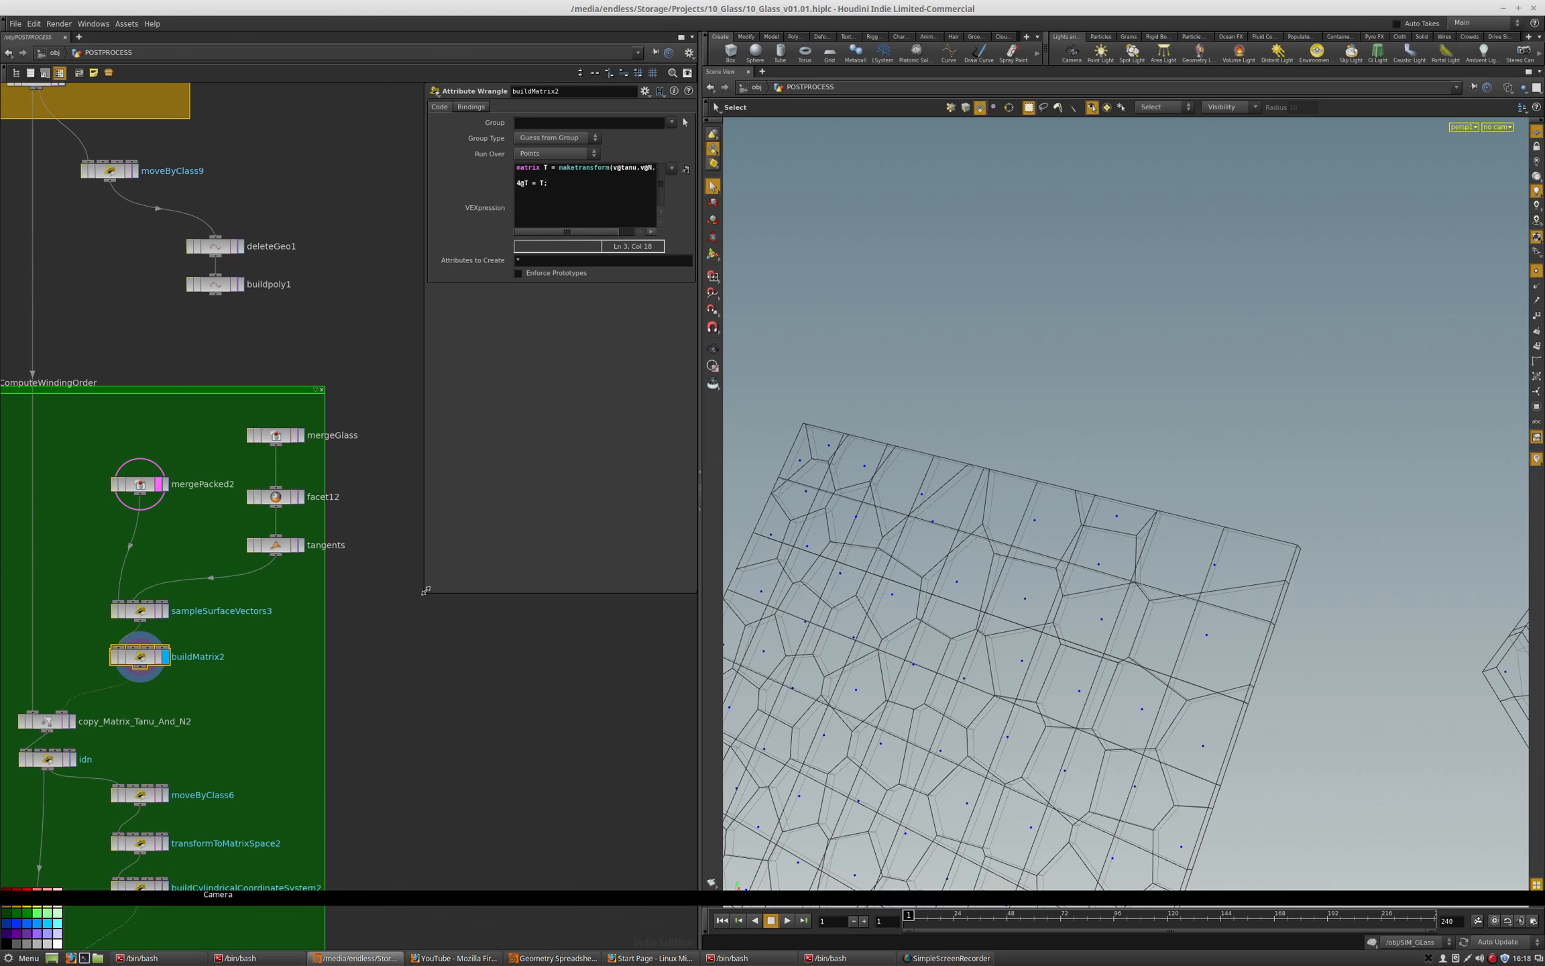
left_click_drag(423, 593, 287, 622)
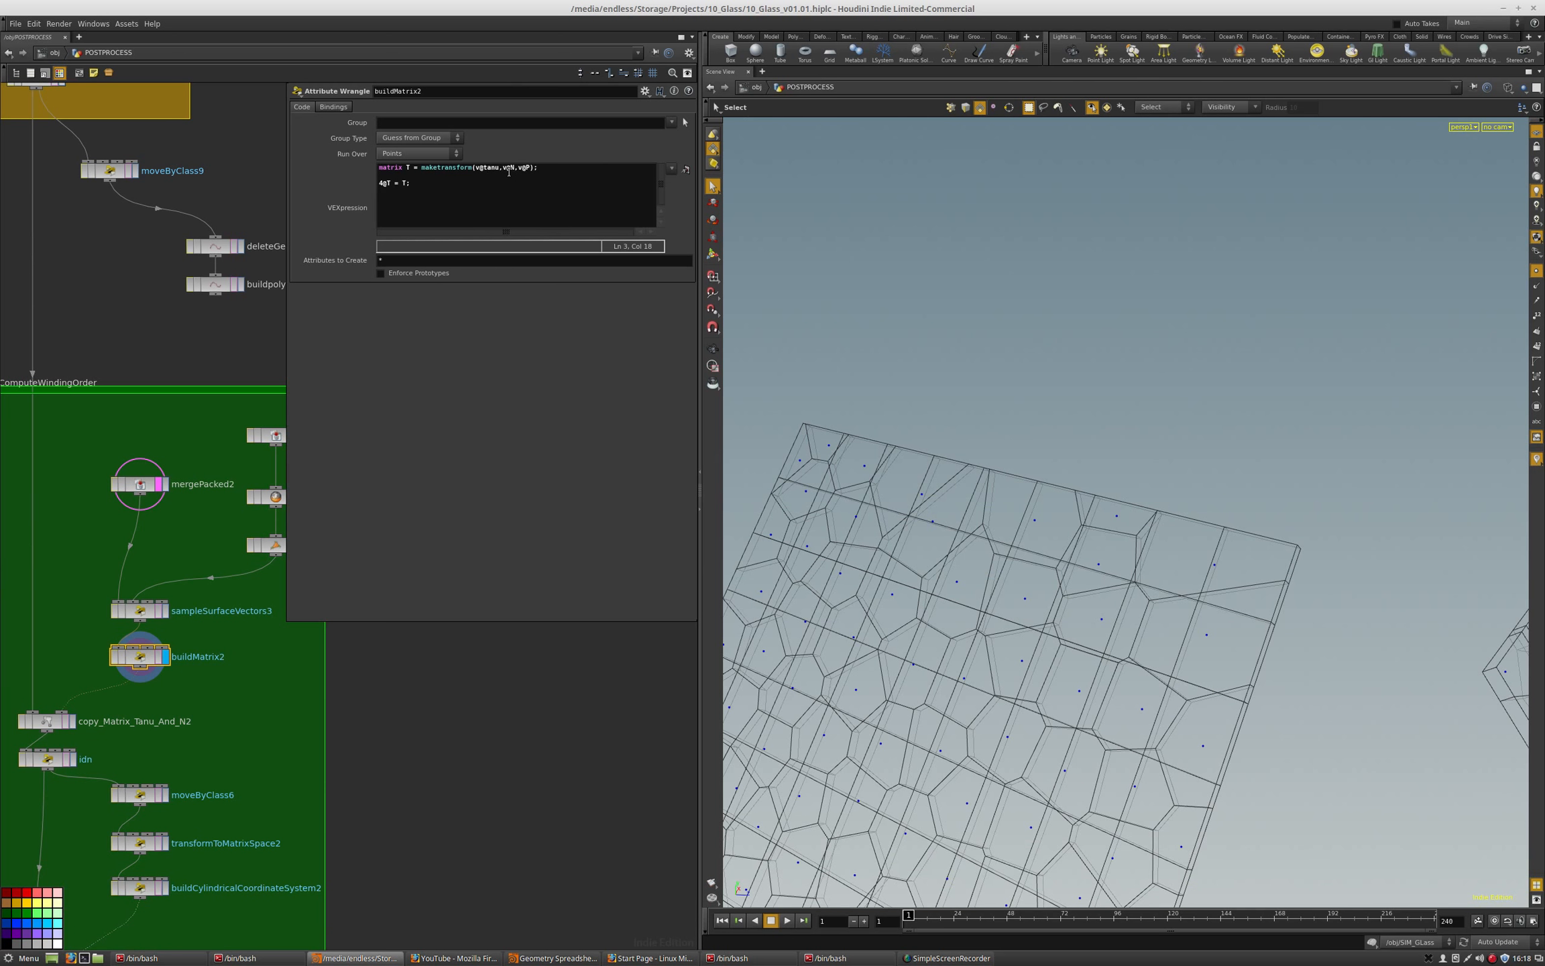
Display copy_Matrix_Tanu_And_N2 and idn in the ComputeWindingOrder network.
middle_click_drag(199, 756, 249, 698)
left_click(48, 724)
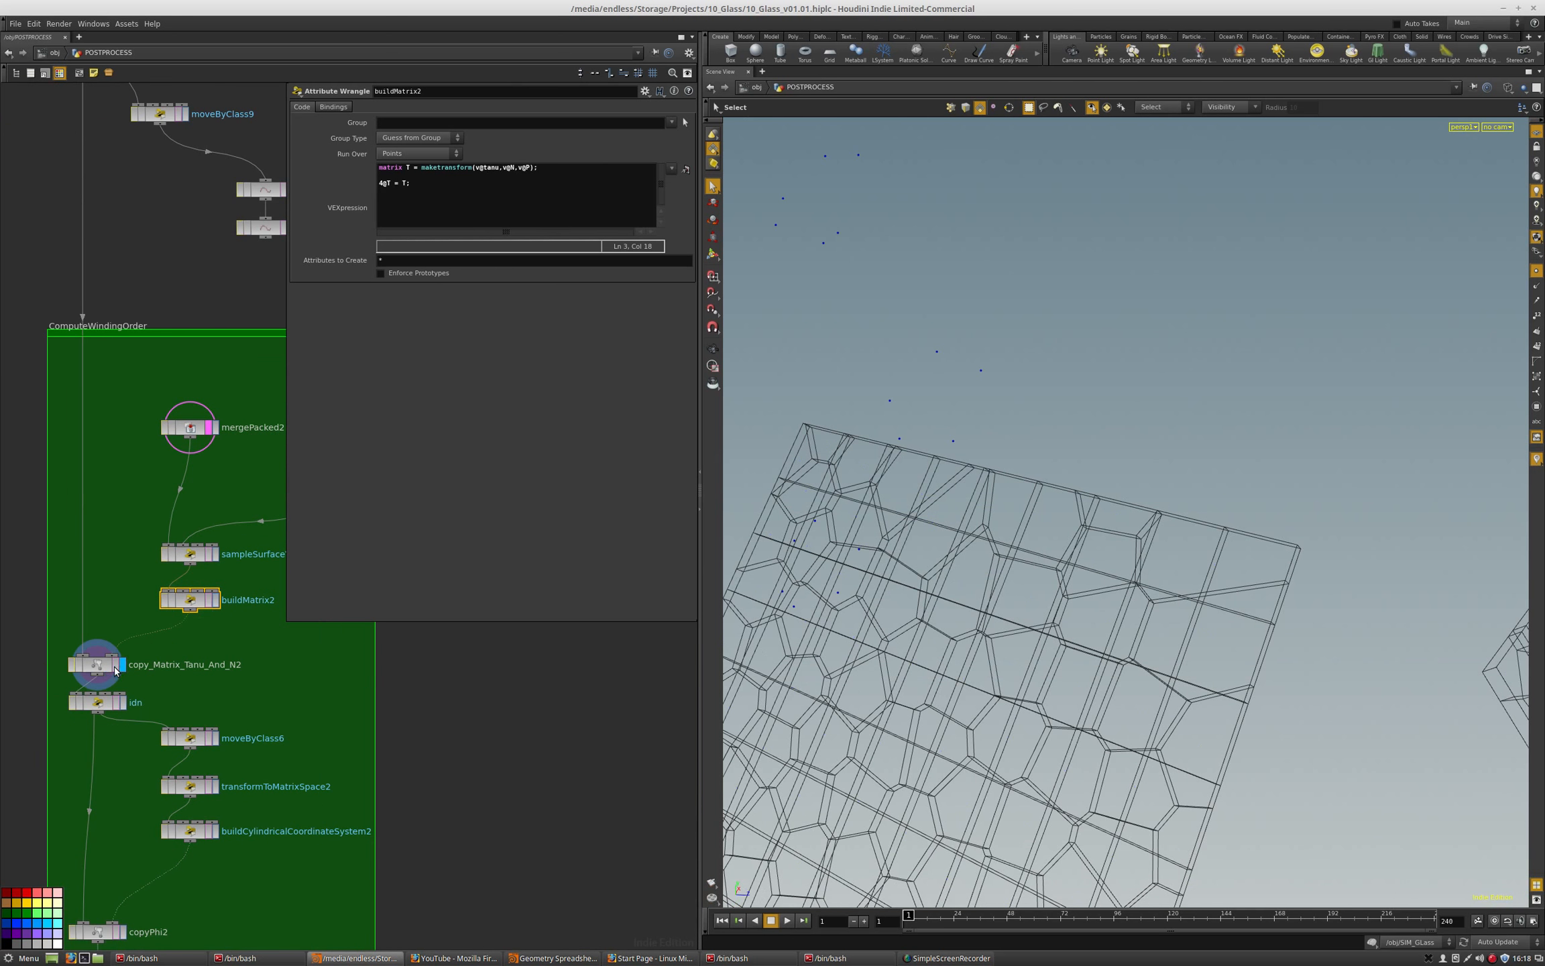
left_click(120, 702)
Space out the ComputeWindingOrder network by lowering idn and the moveByClass6, transformToMatrixSpace2 and buildCylindricalCoordinateSystem2 nodes.
left_click_drag(97, 702, 86, 710)
middle_click_drag(138, 779, 160, 692)
left_click(107, 624)
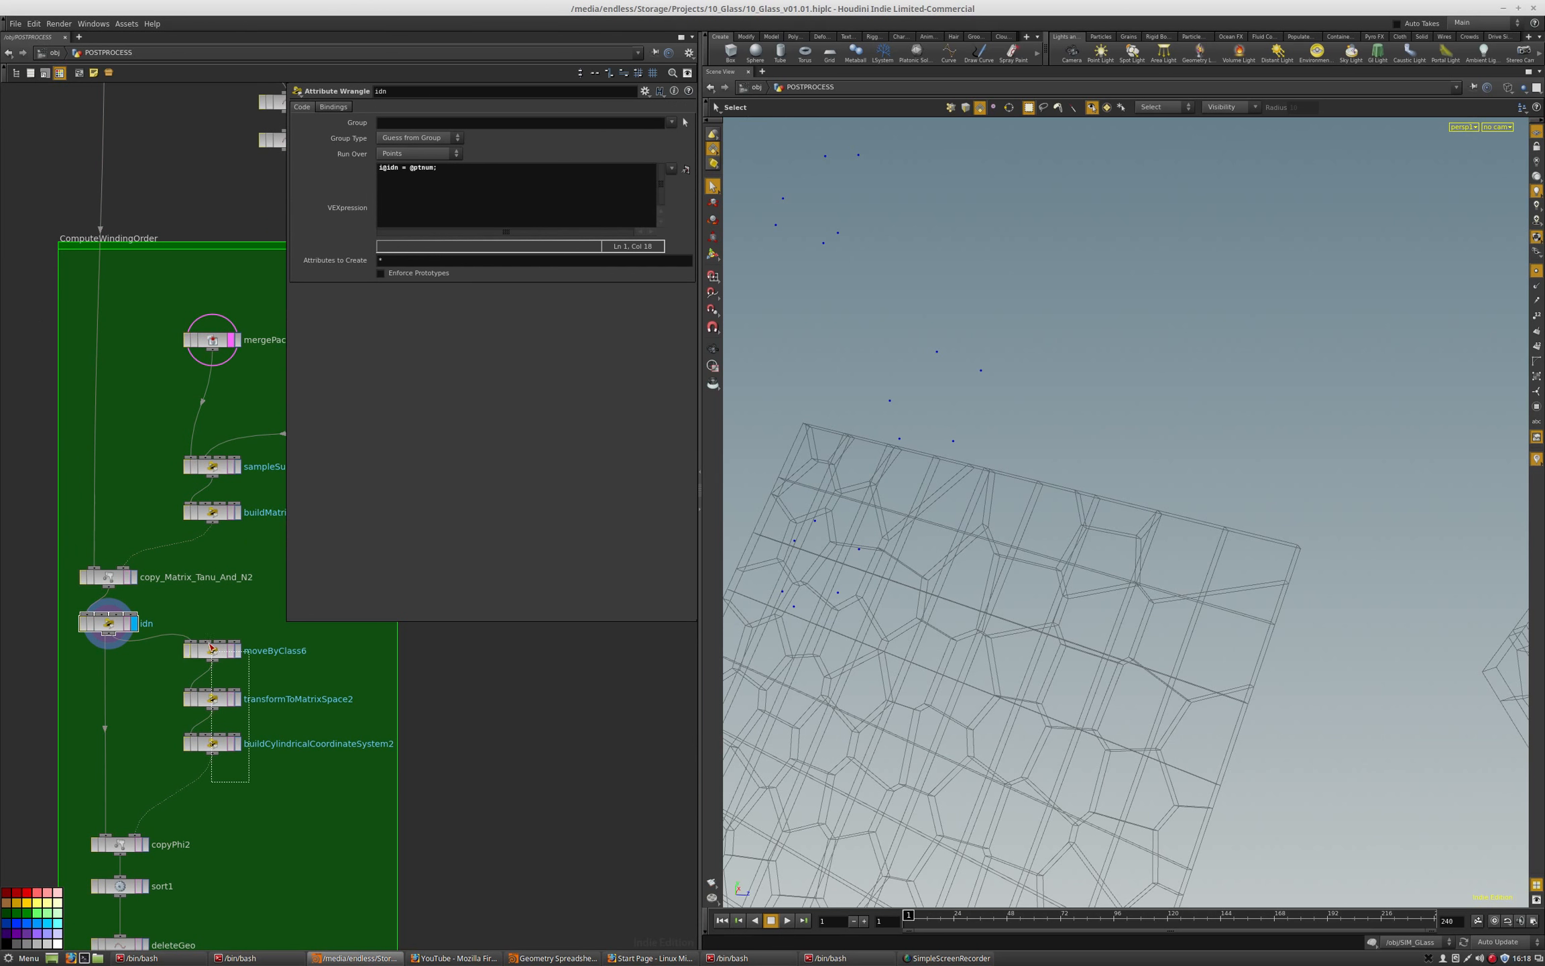
left_click_drag(248, 781, 209, 647)
left_click_drag(255, 743, 255, 780)
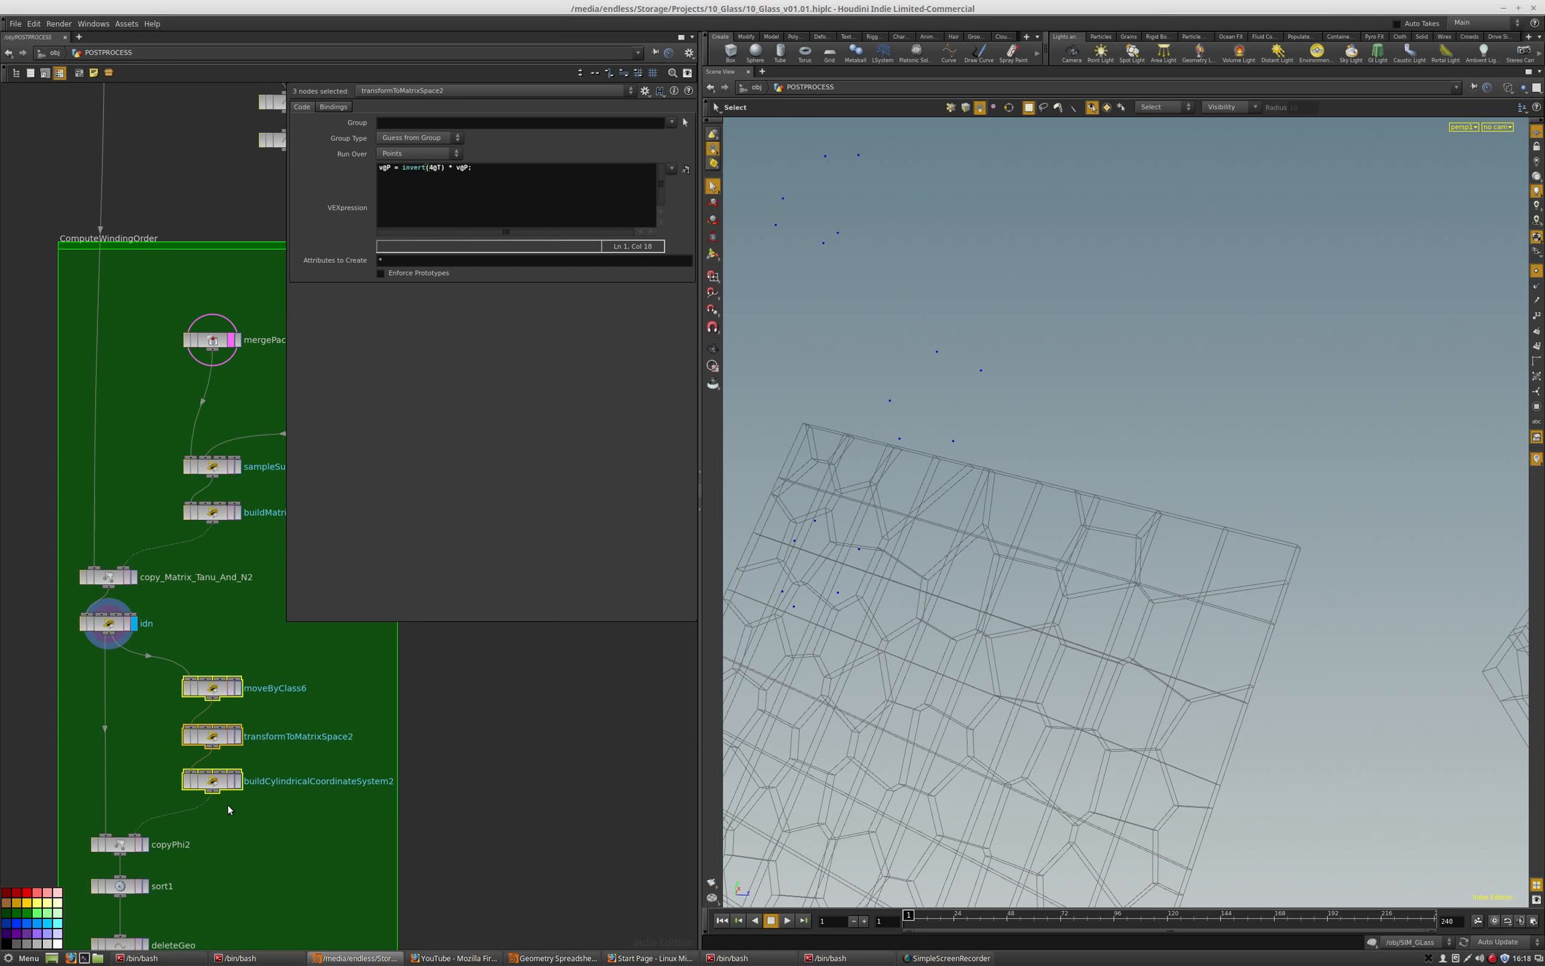
Display moveByClass6 and transformToMatrixSpace2, and step back up the chain to idn to compare the point positions.
left_click(240, 687)
left_click(215, 692)
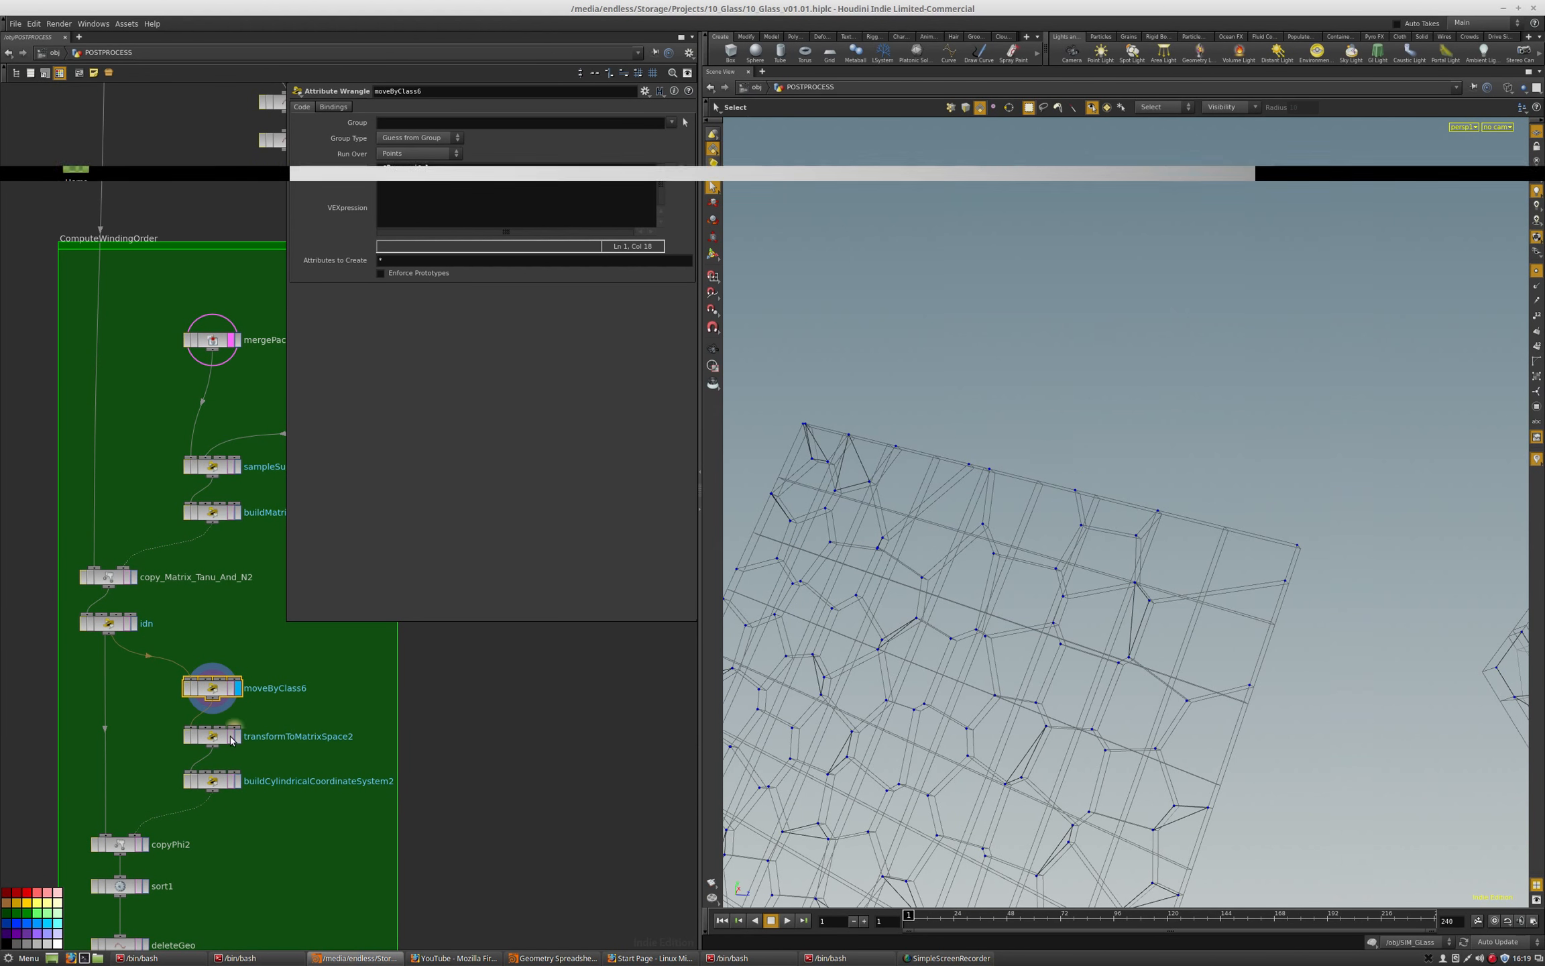
left_click(238, 736)
left_click(214, 737)
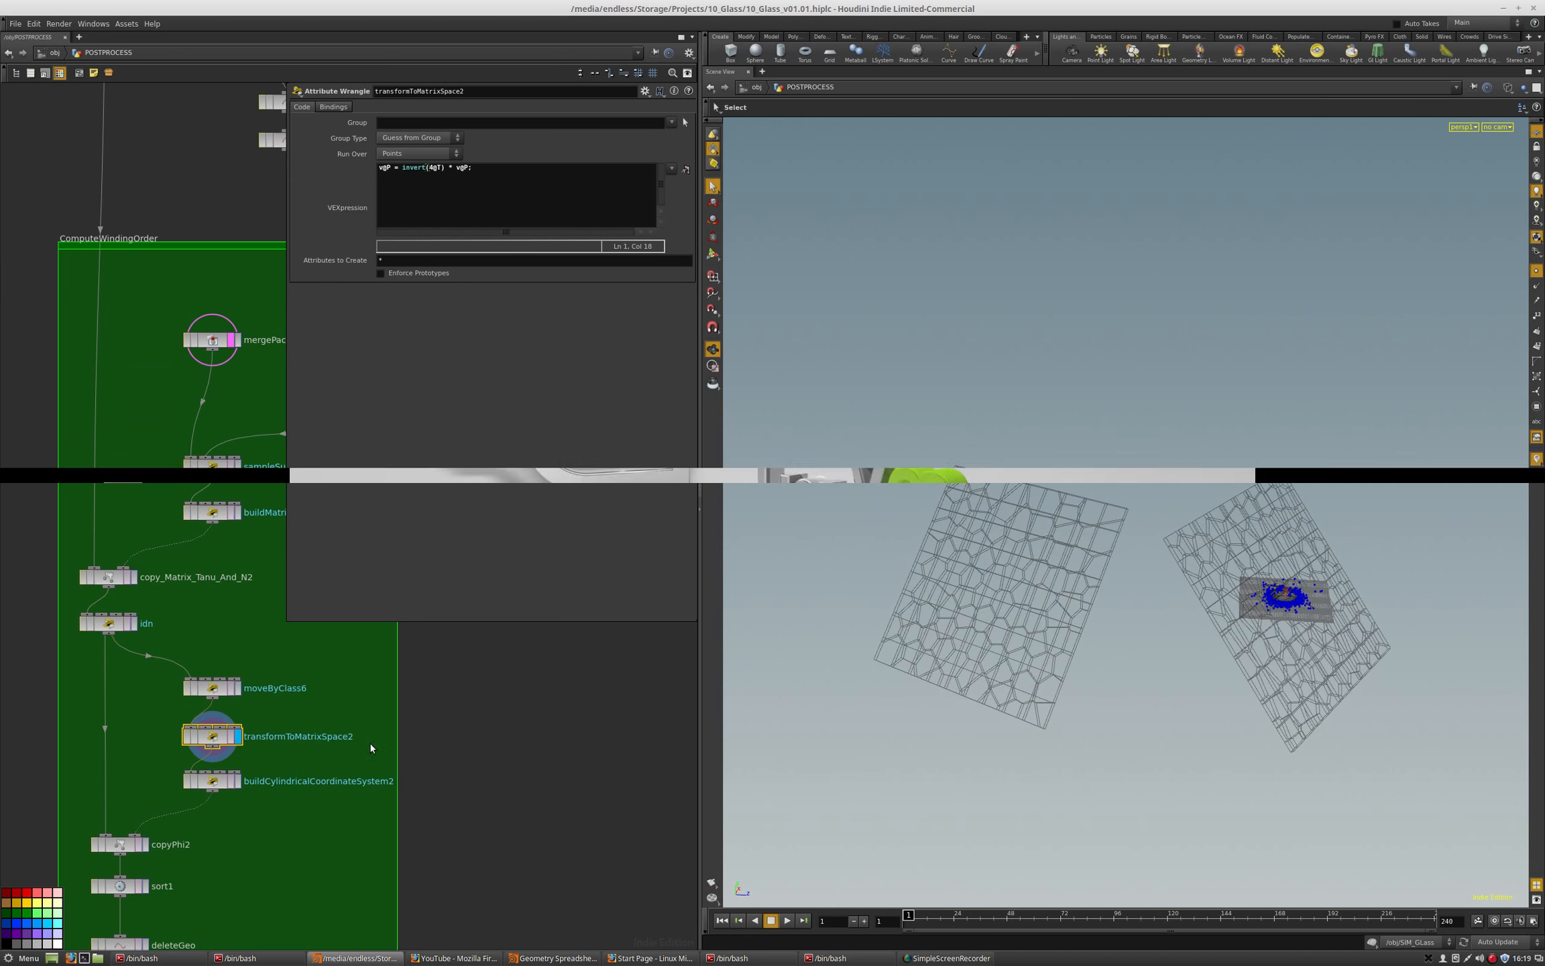
key("Up")
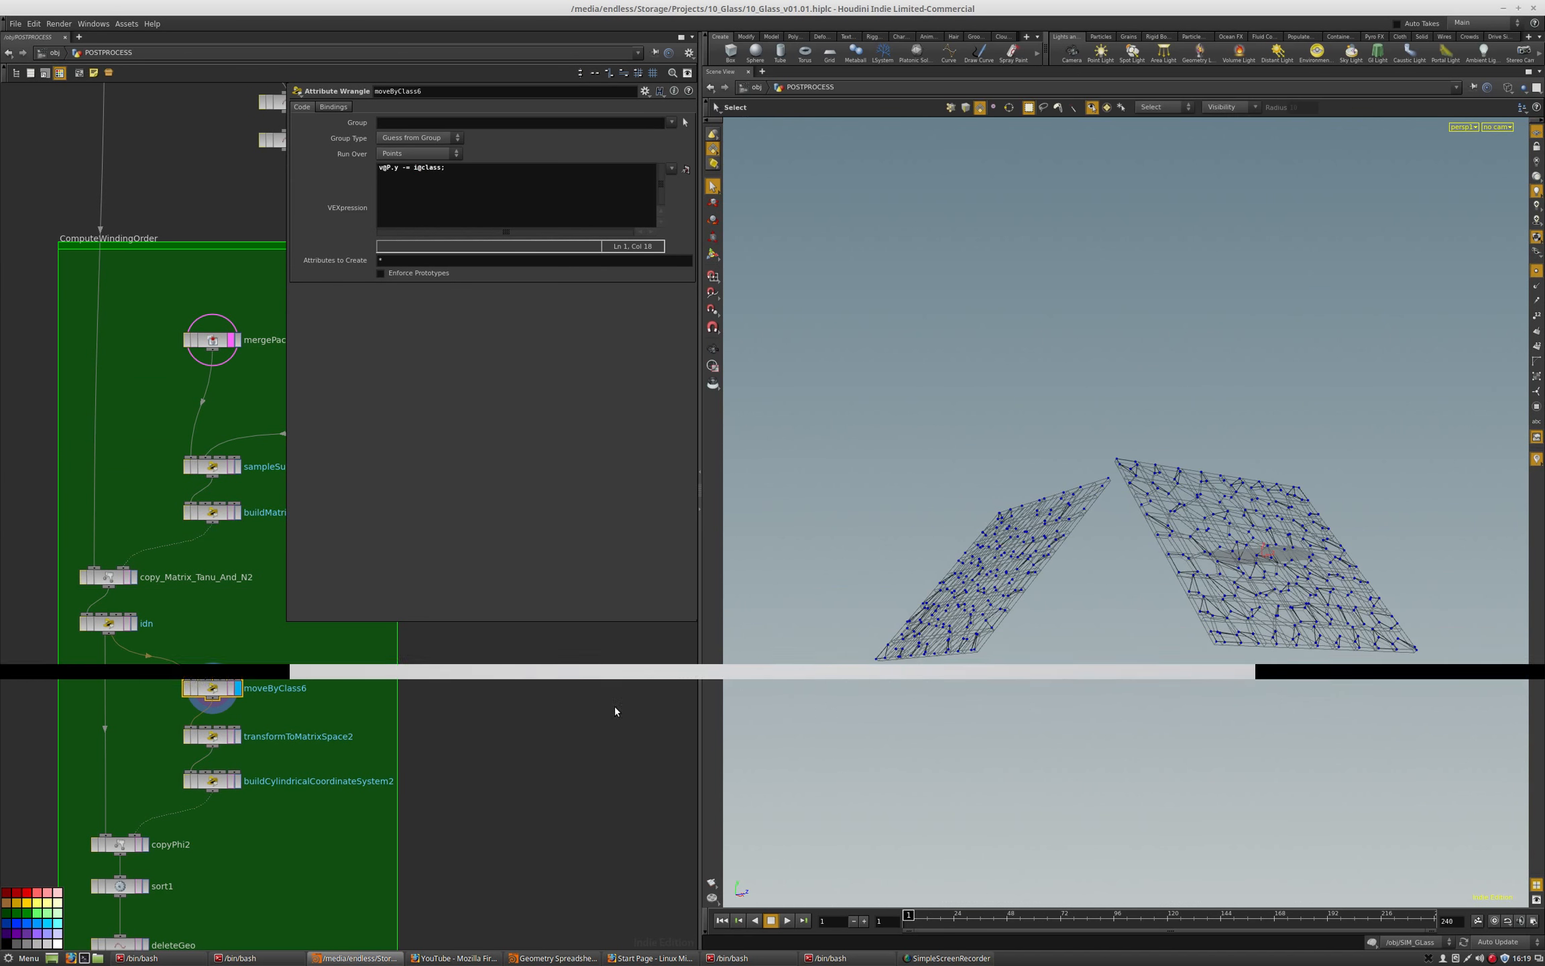
key("Up")
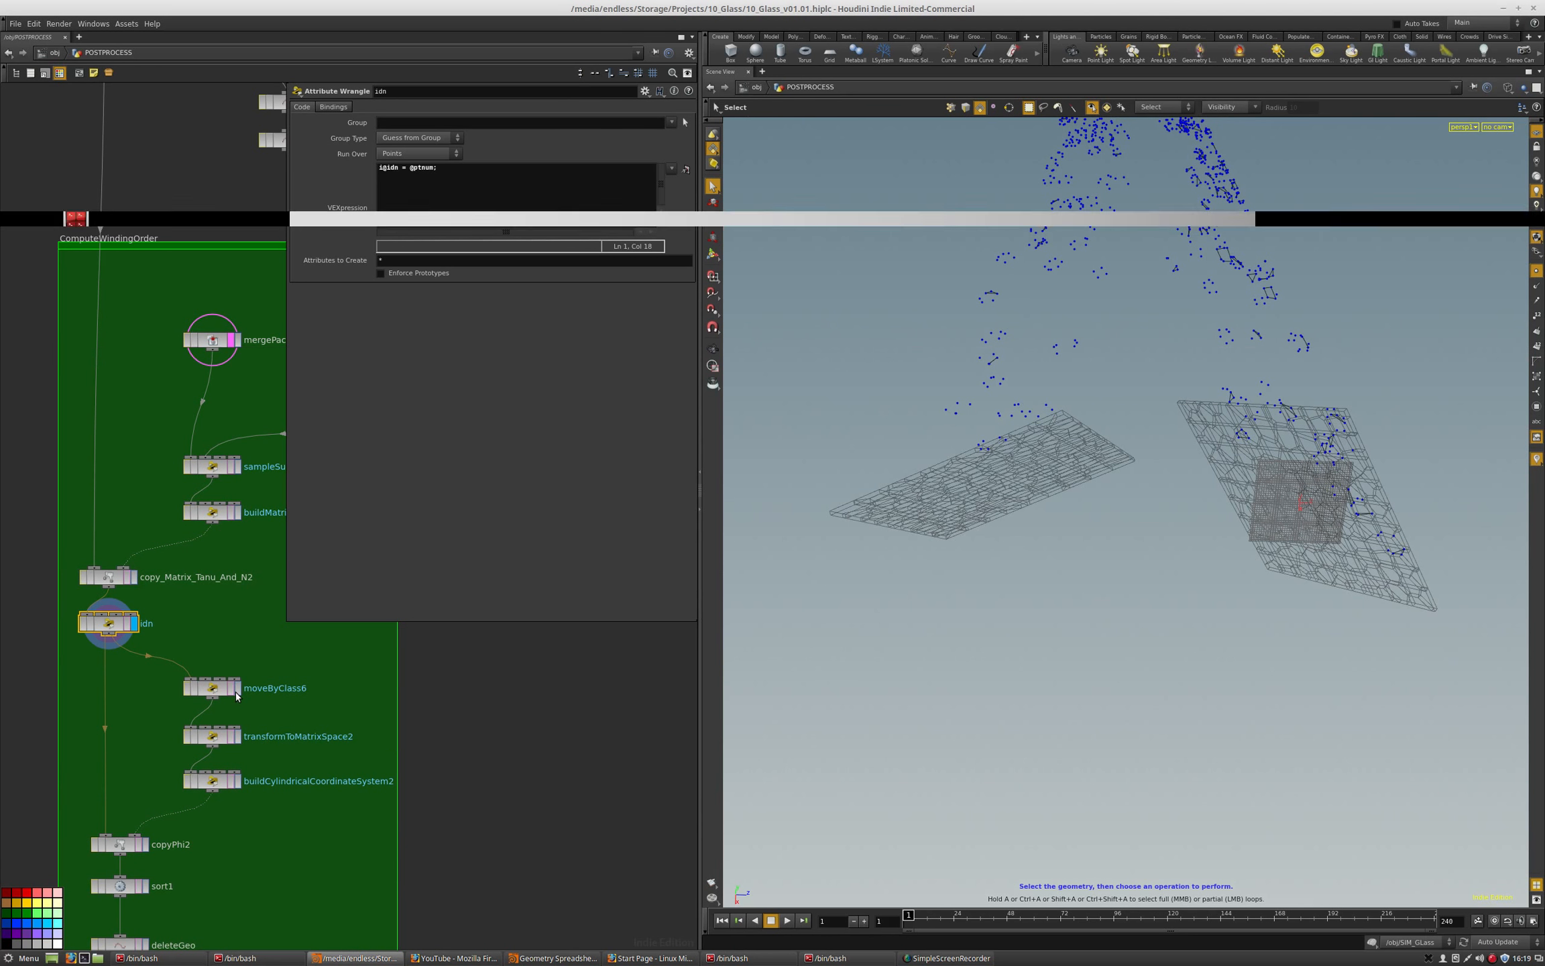
Display moveByClass6 again and examine from several angles how its points align with the templated glass panes.
key("Down")
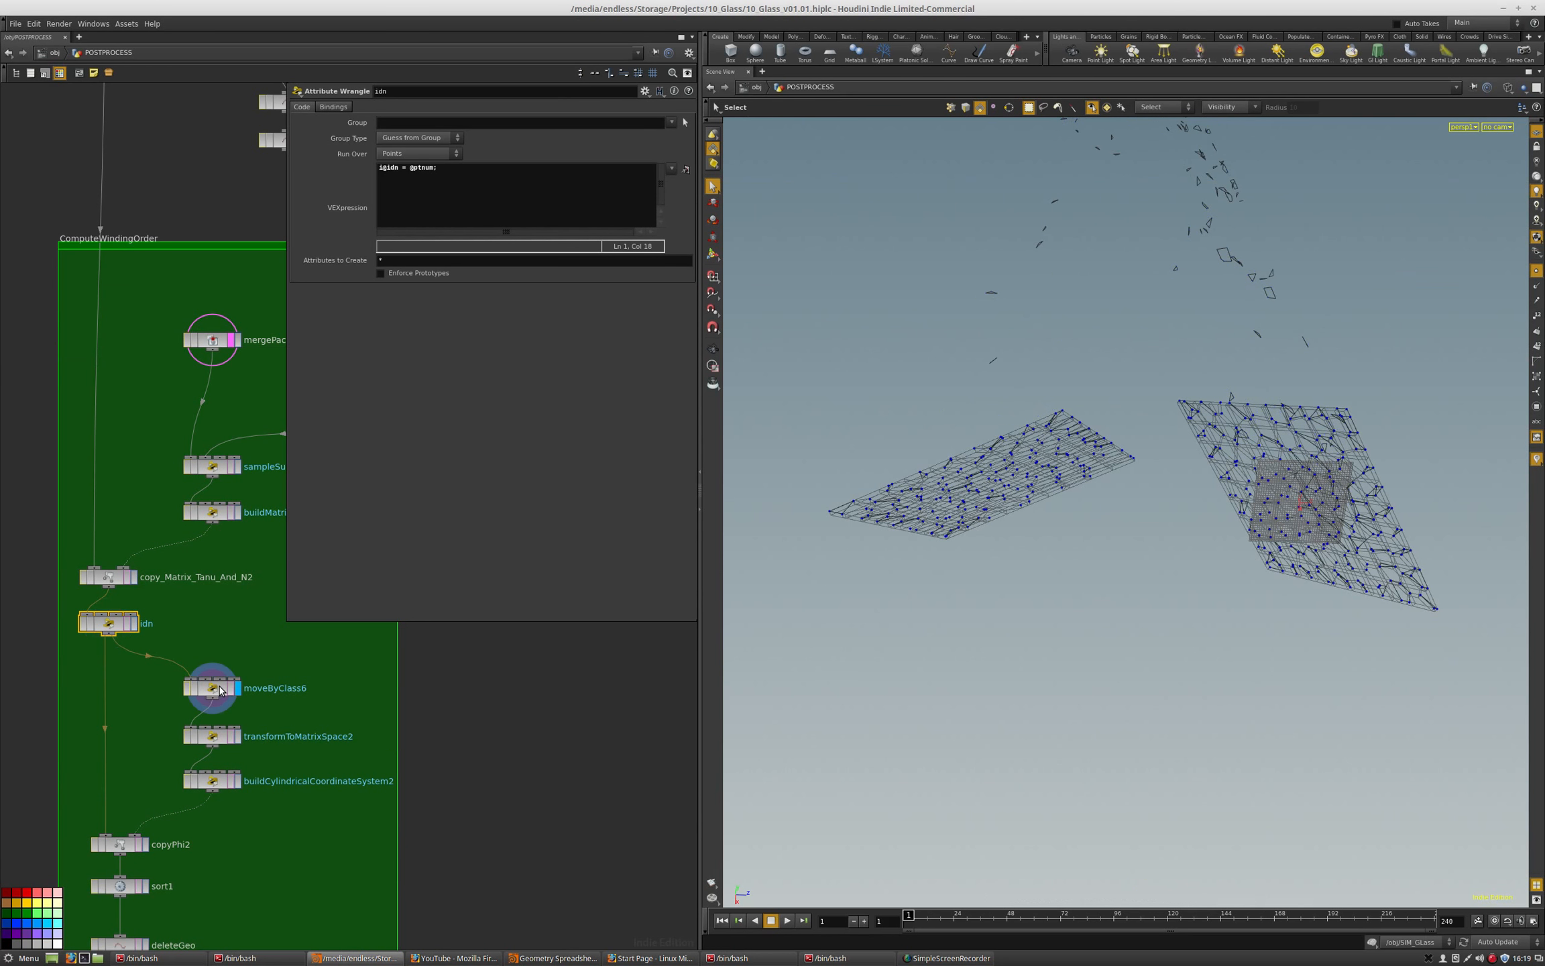
left_click_drag(1013, 536, 1114, 734)
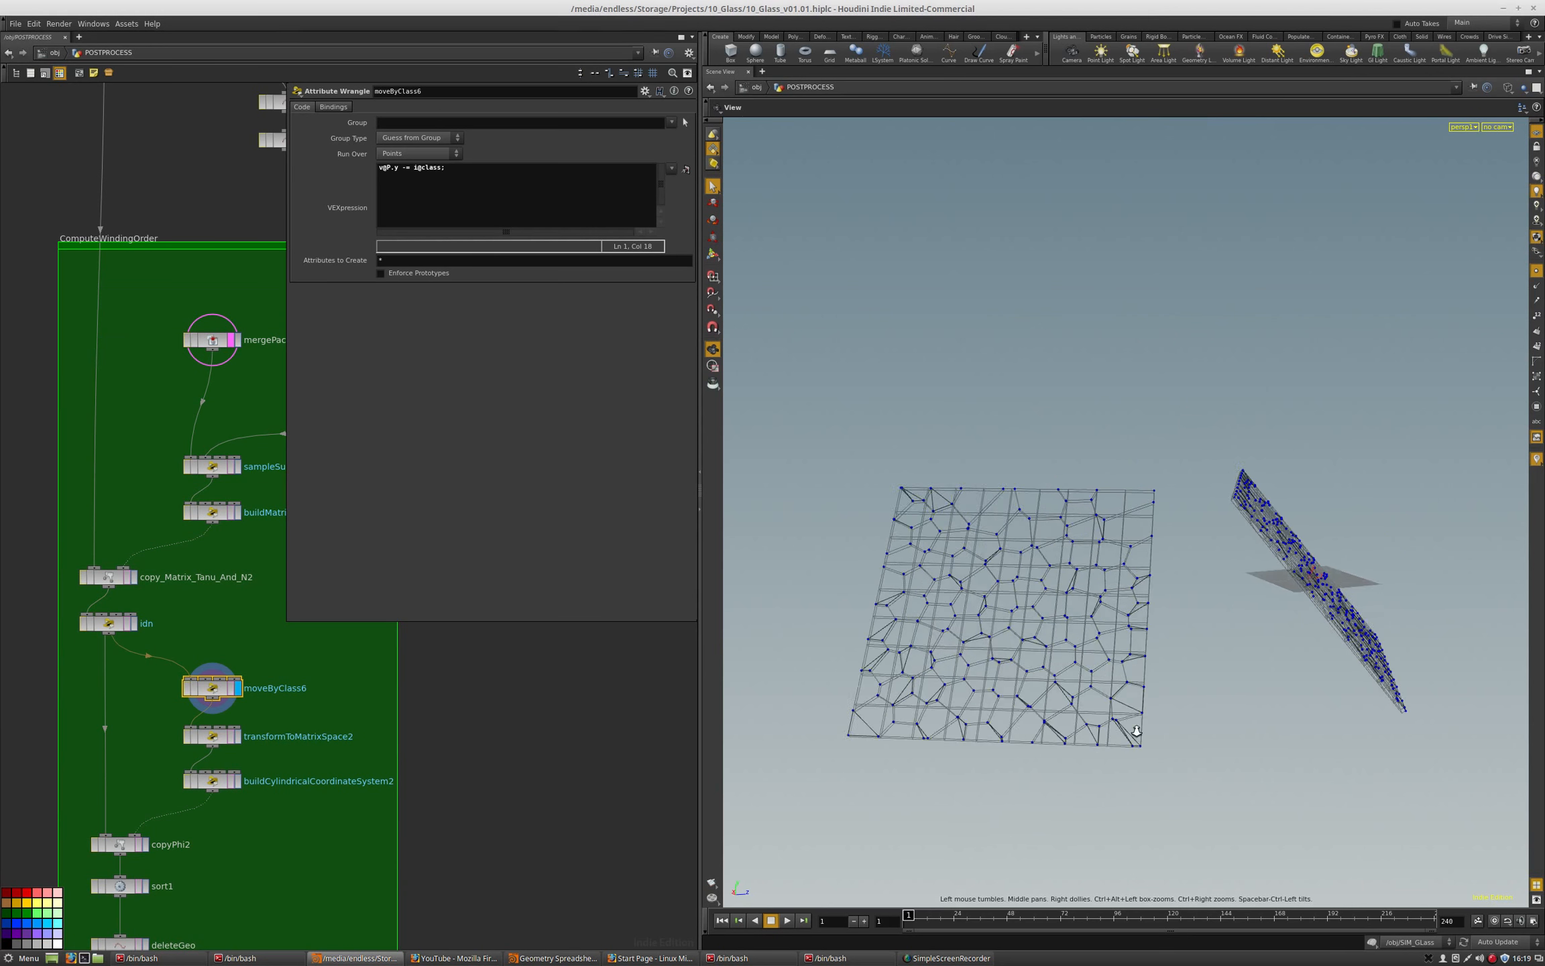
right_click_drag(1113, 734, 1217, 710)
left_click_drag(1217, 710, 1154, 701)
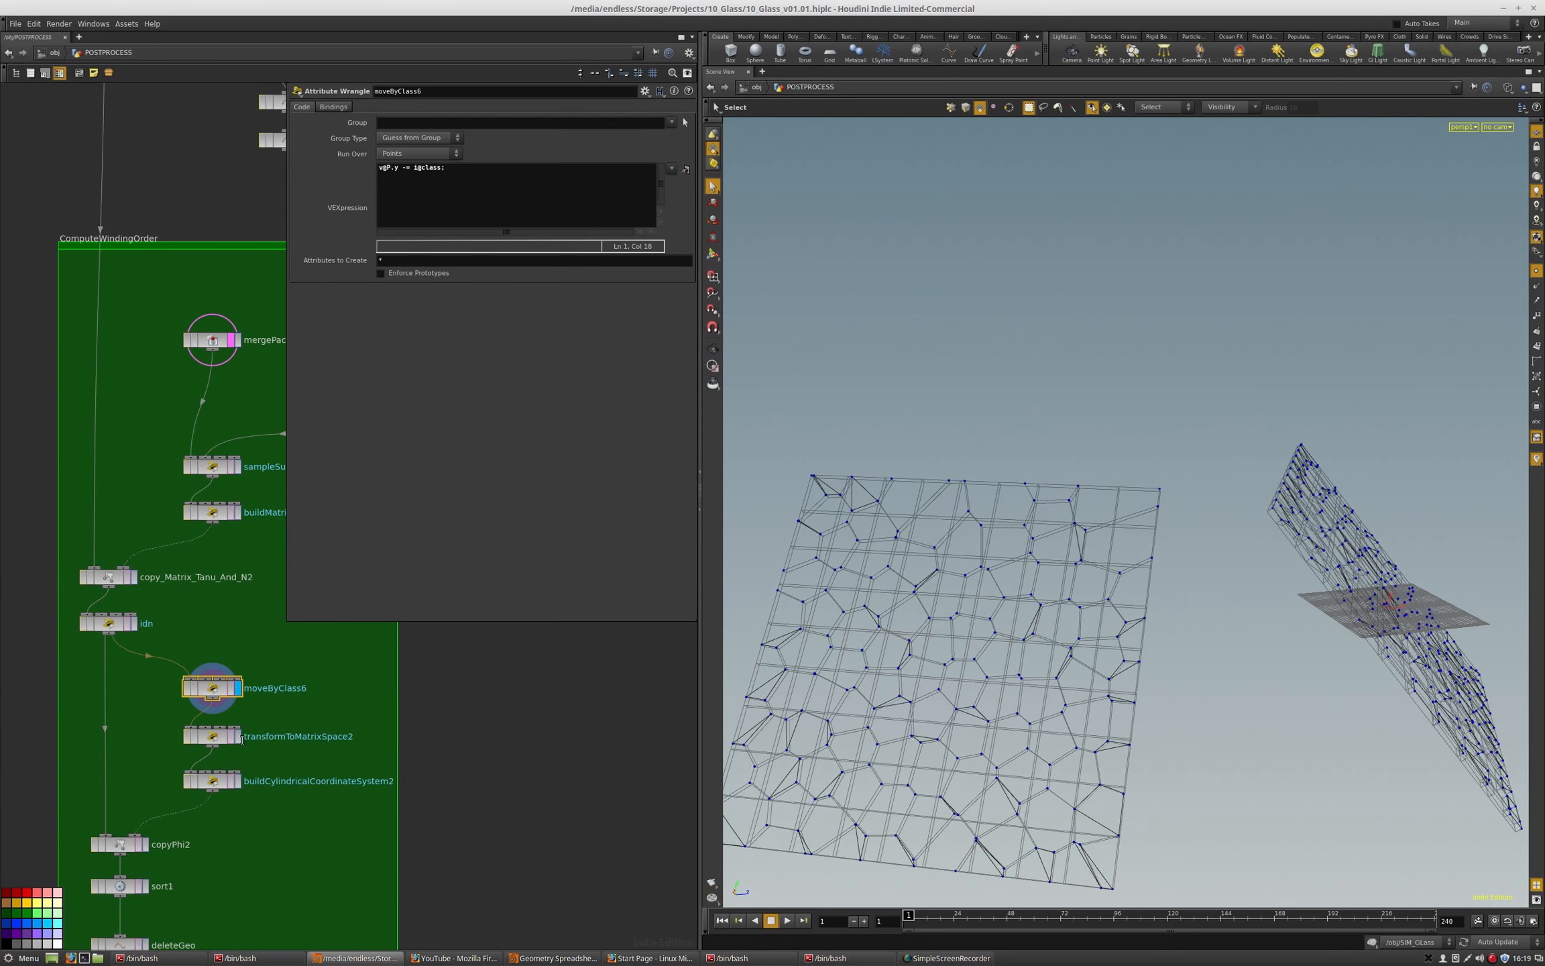
Display transformToMatrixSpace2 and examine the points gathered around the origin from above and close up.
key("Down")
left_click_drag(1268, 634, 1327, 667)
right_click_drag(1320, 684, 1300, 803)
middle_click_drag(1301, 803, 1103, 459)
right_click_drag(1103, 459, 1052, 593)
middle_click_drag(997, 609, 1143, 788)
right_click_drag(980, 674, 1026, 758)
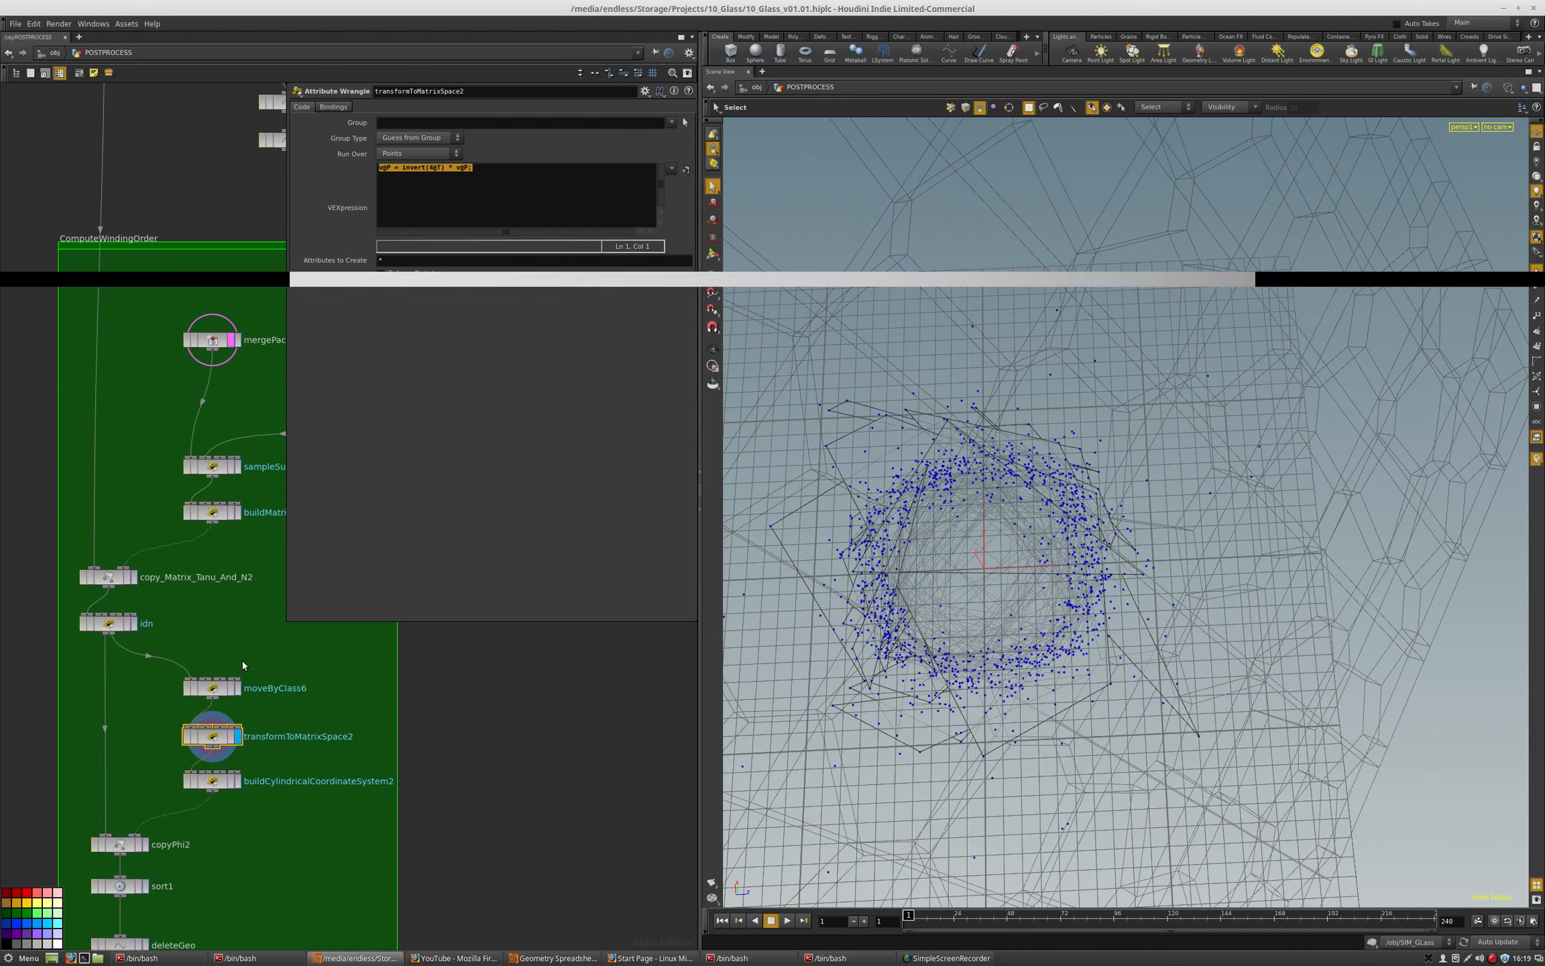
Display buildCylindricalCoordinateSystem2 to review its phi code, and go back to buildMatrix2 to inspect the piece center points.
left_click(238, 781)
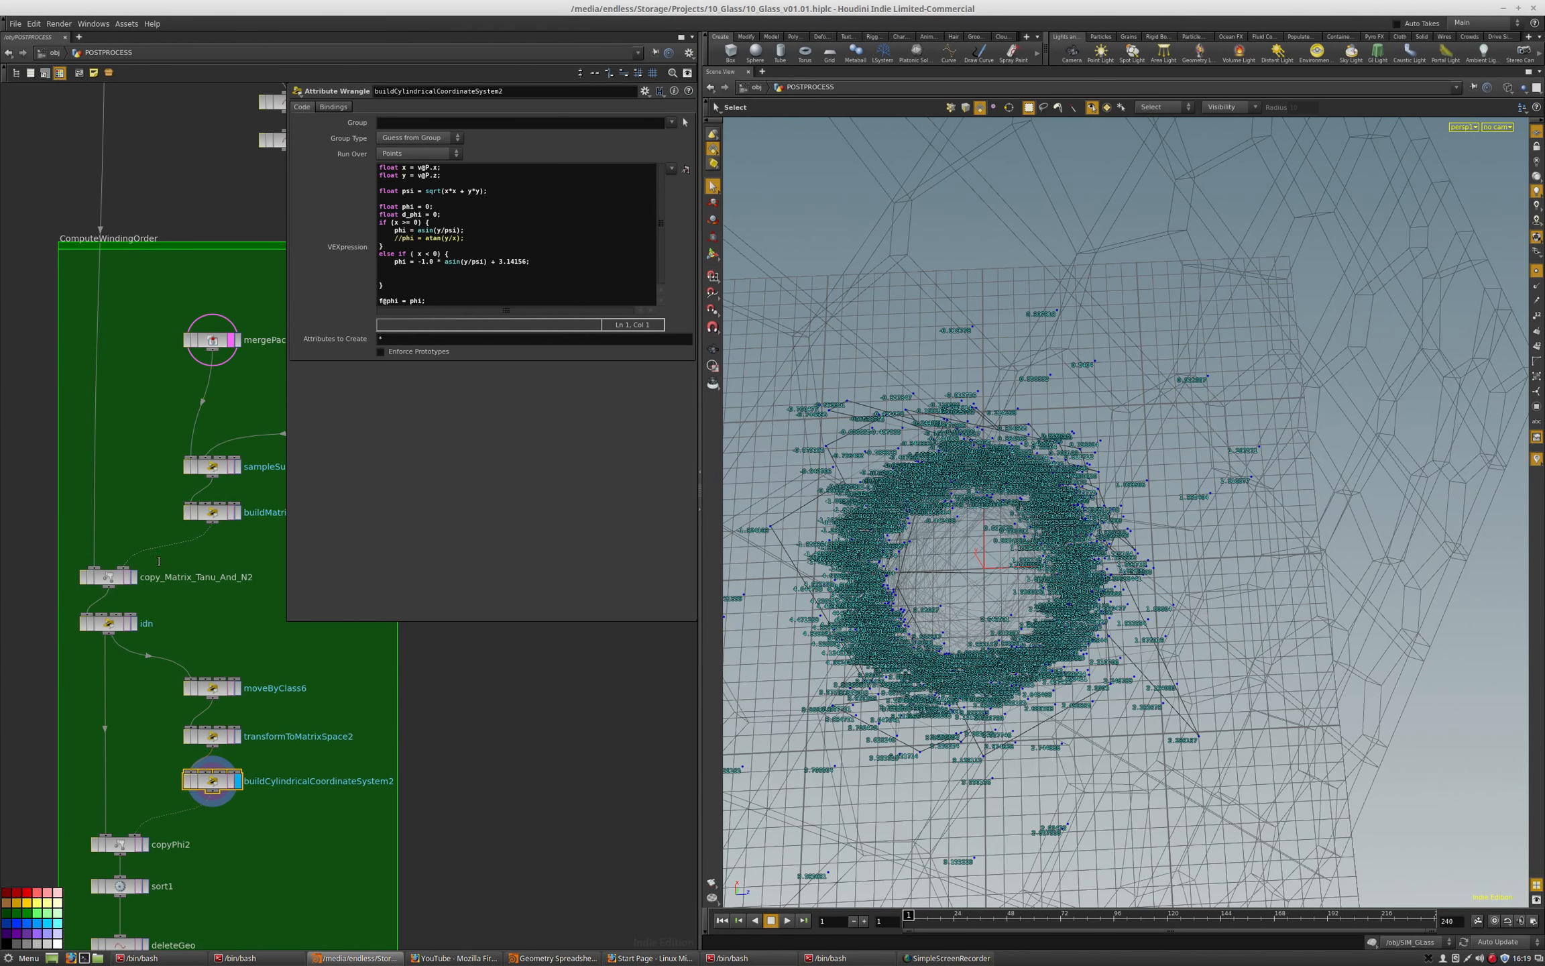
left_click(238, 468)
left_click(238, 513)
scroll(972, 578, "up", 8)
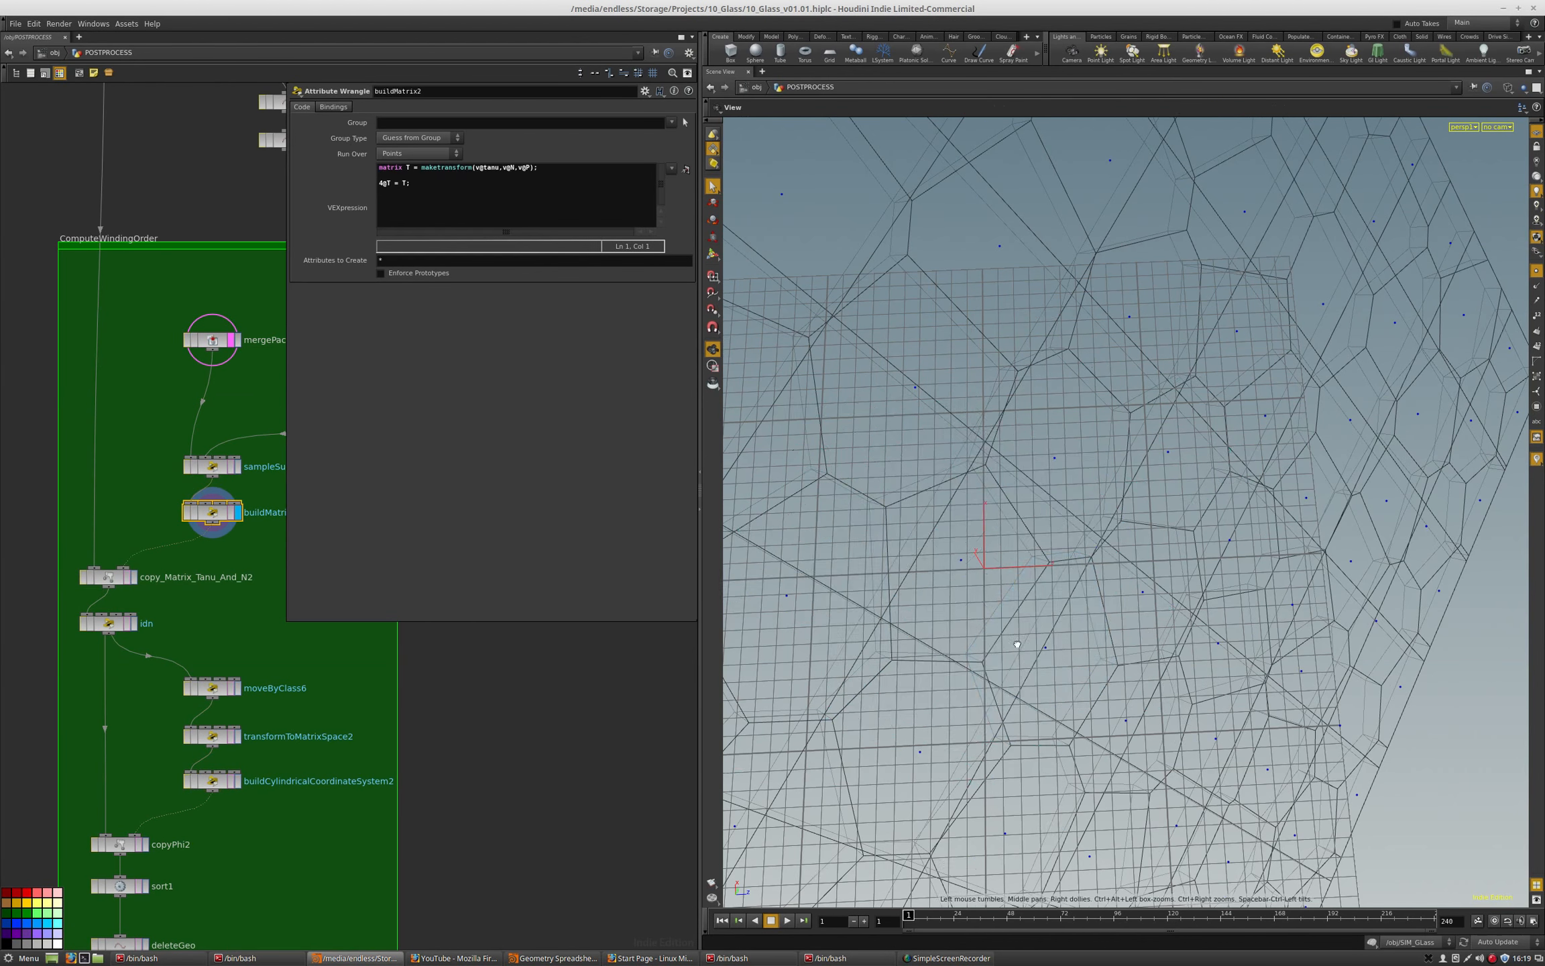
scroll(972, 578, "down", 2)
key("s")
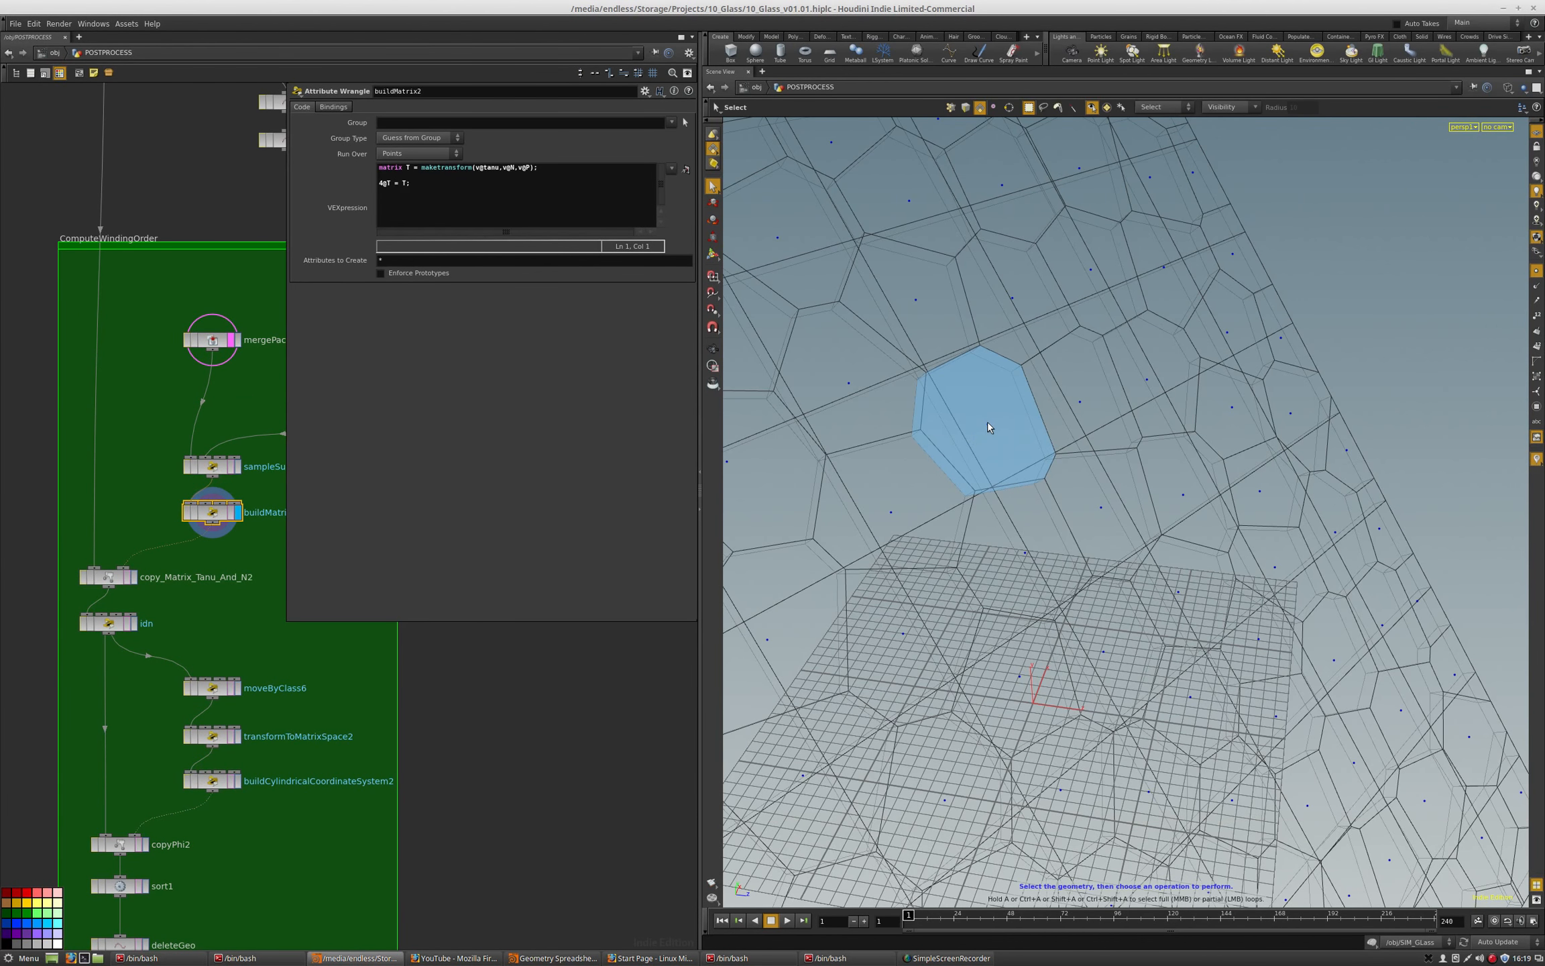
Display transformToMatrixSpace2 and buildCylindricalCoordinateSystem2 in turn, and examine the phi values around the ring of points.
left_click(237, 737)
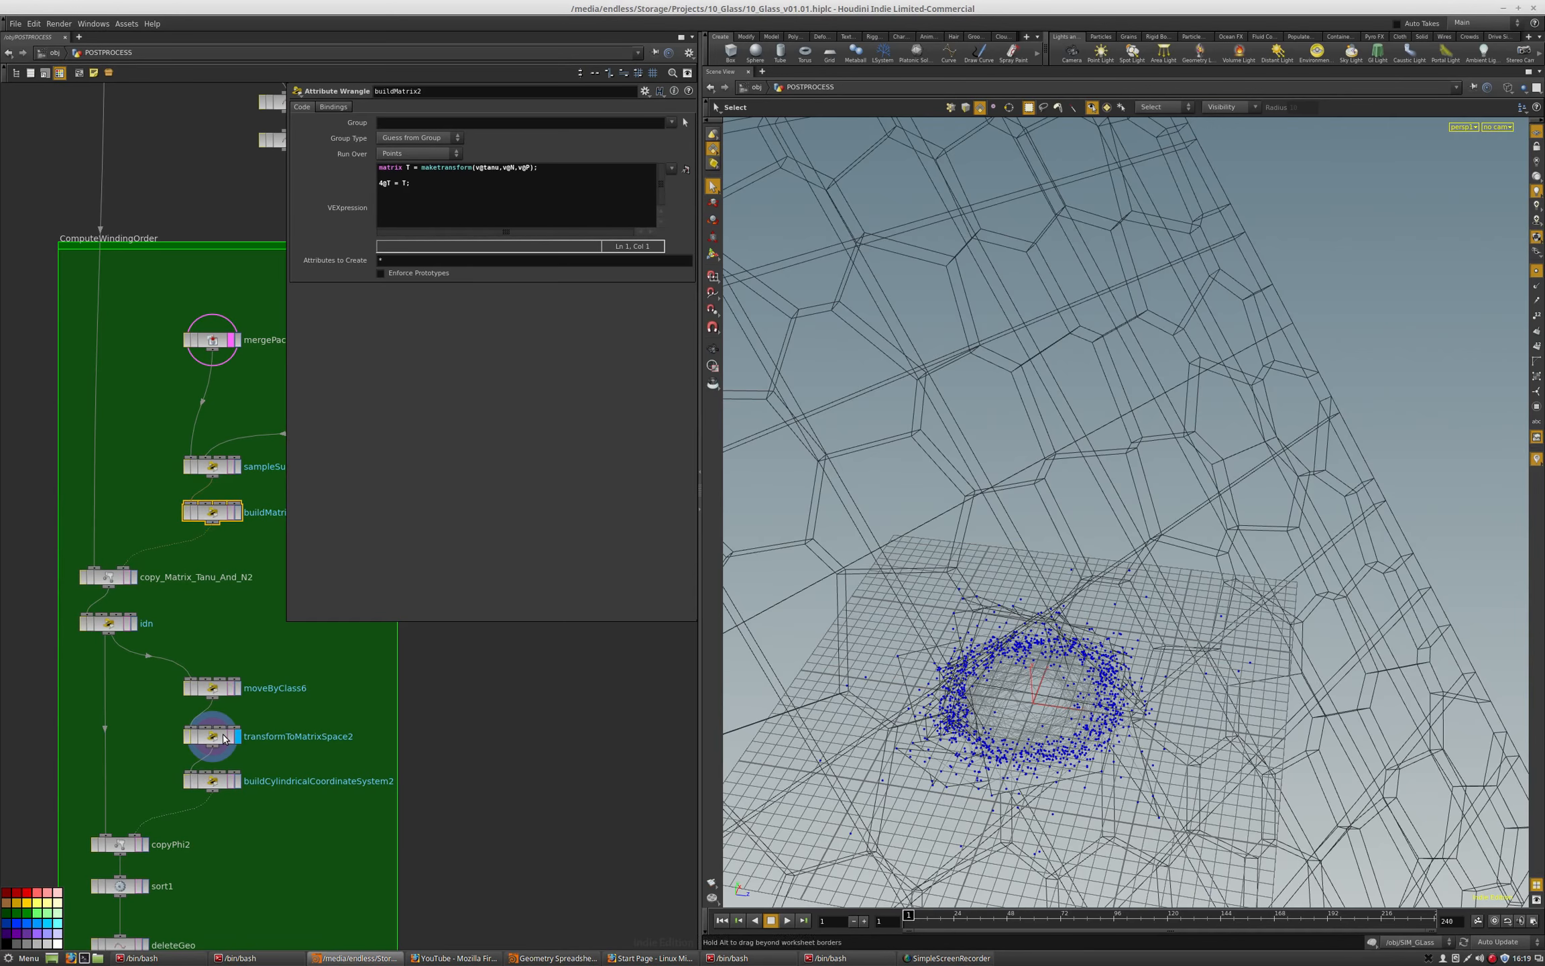
left_click(238, 781)
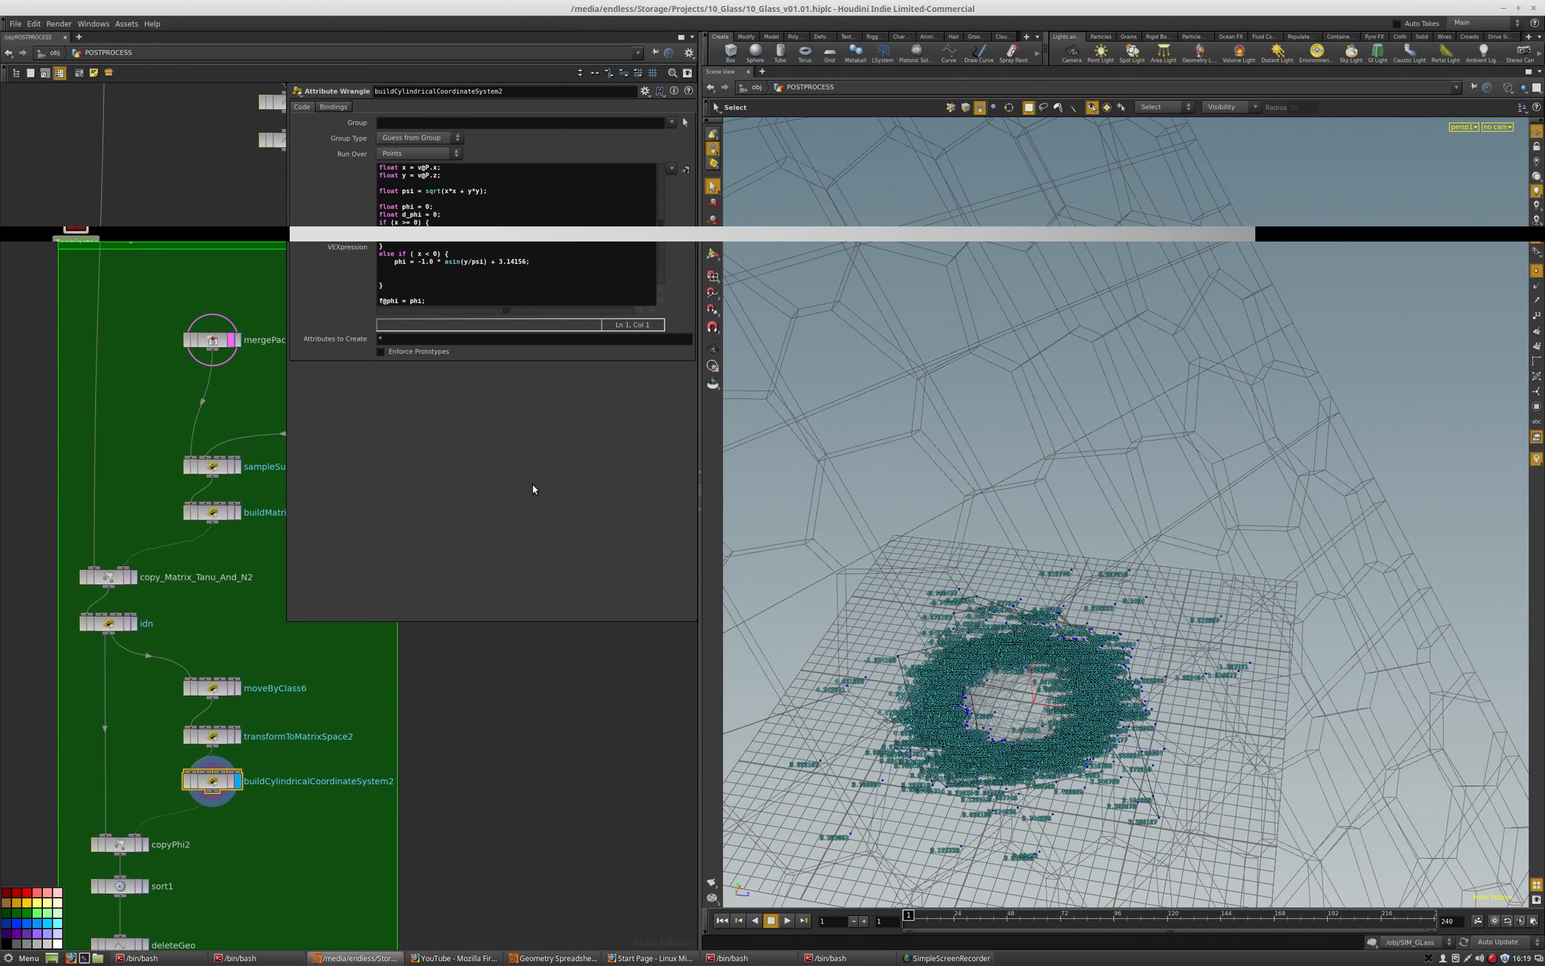
key("Escape")
left_click_drag(1108, 512, 1200, 483)
scroll(1221, 476, "up", 3)
middle_click_drag(1221, 476, 1264, 574)
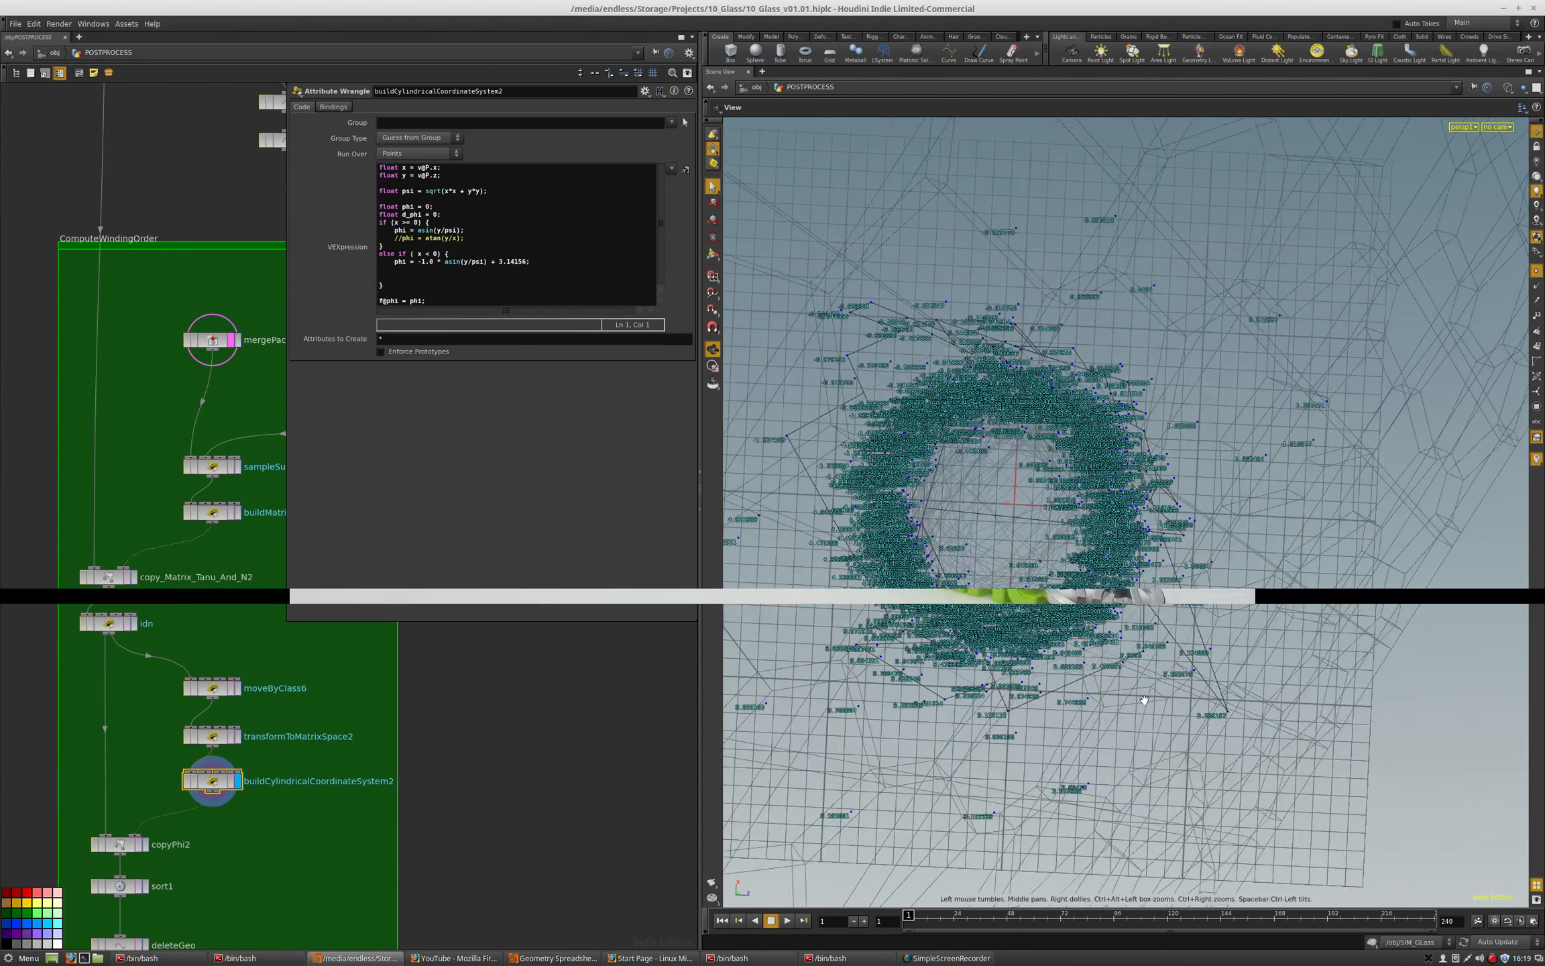
Review the code in buildCylindricalCoordinateSystem2, highlighting the lines that read x and y from the point position.
key("s")
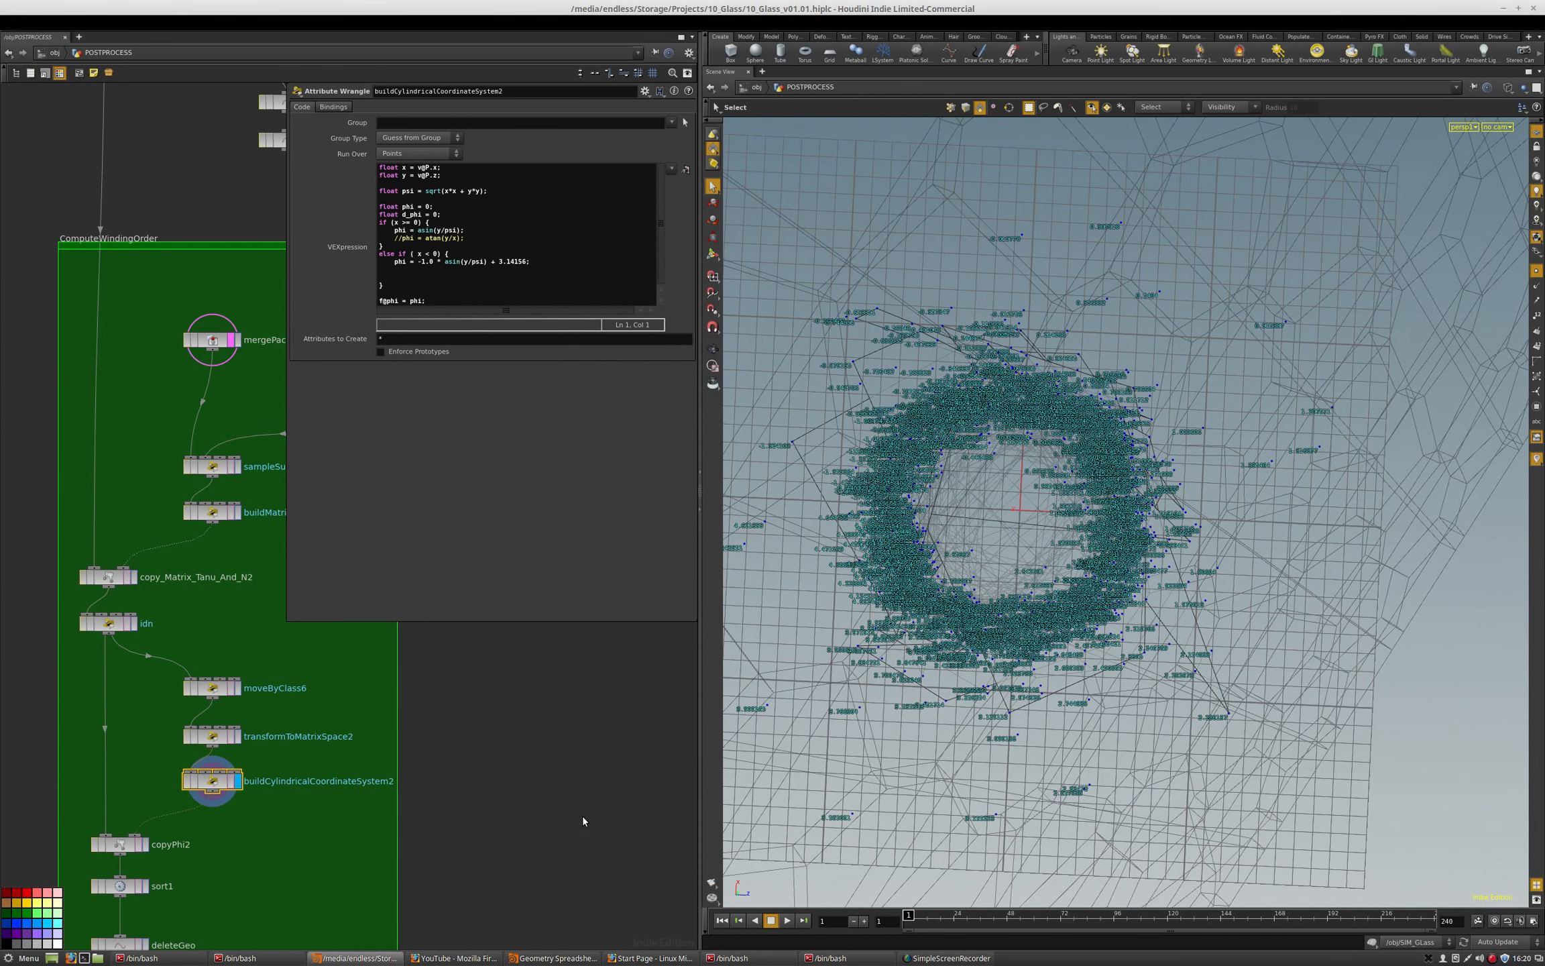
middle_click_drag(413, 883, 514, 724)
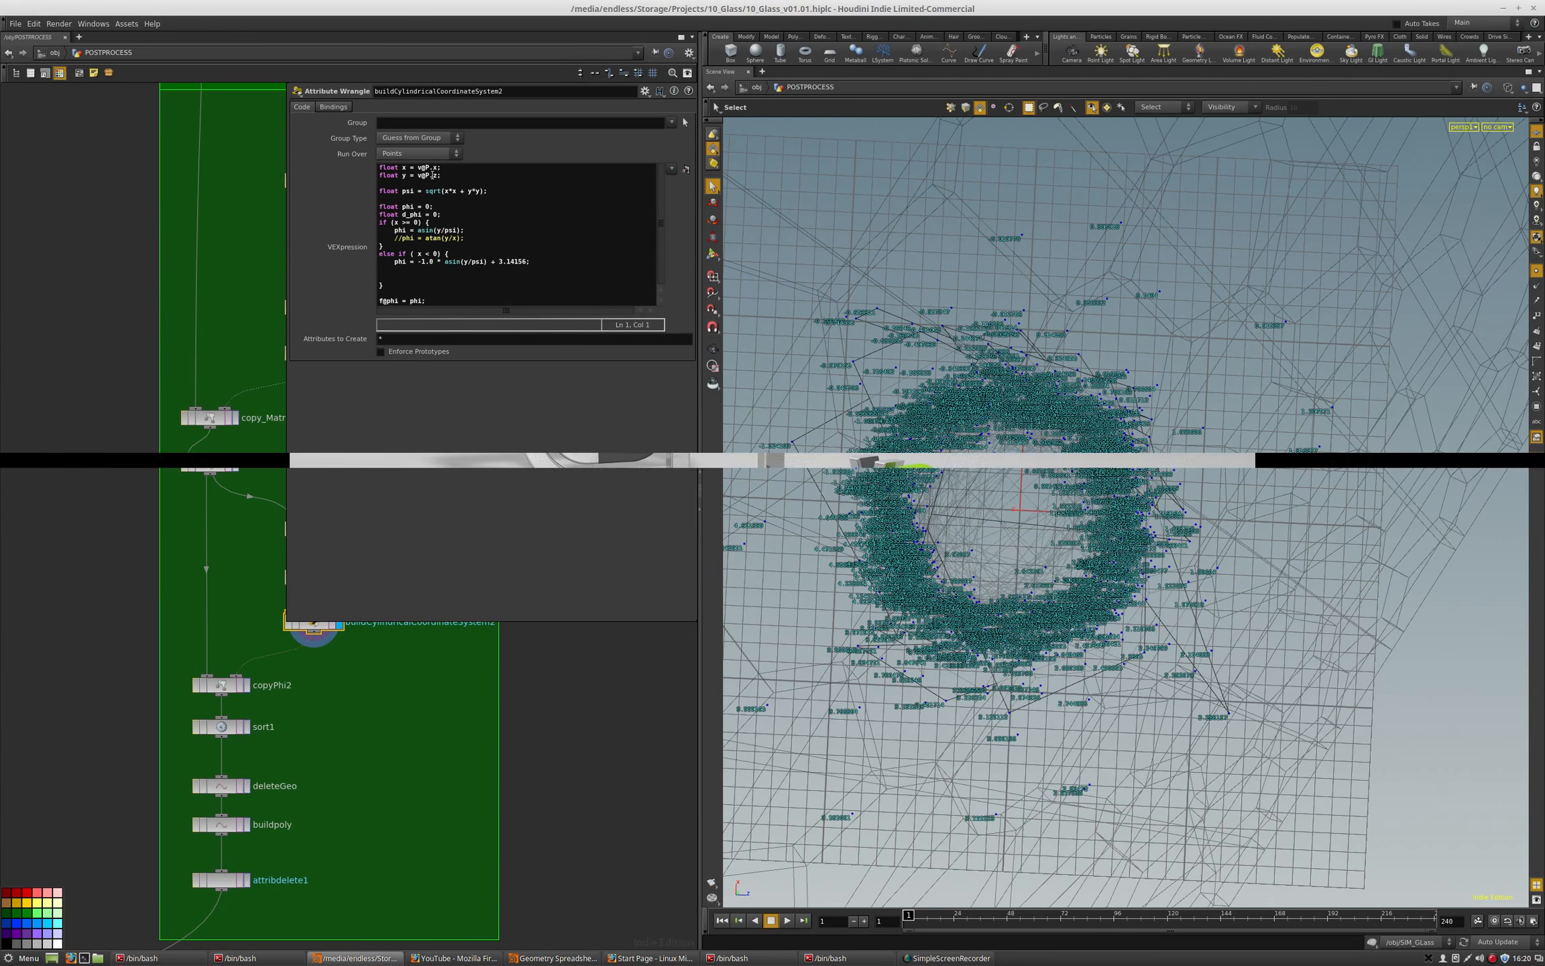
mouse_move(402, 286)
left_mouse_down()
mouse_move(376, 270)
mouse_move(347, 167)
mouse_move(374, 273)
left_mouse_up()
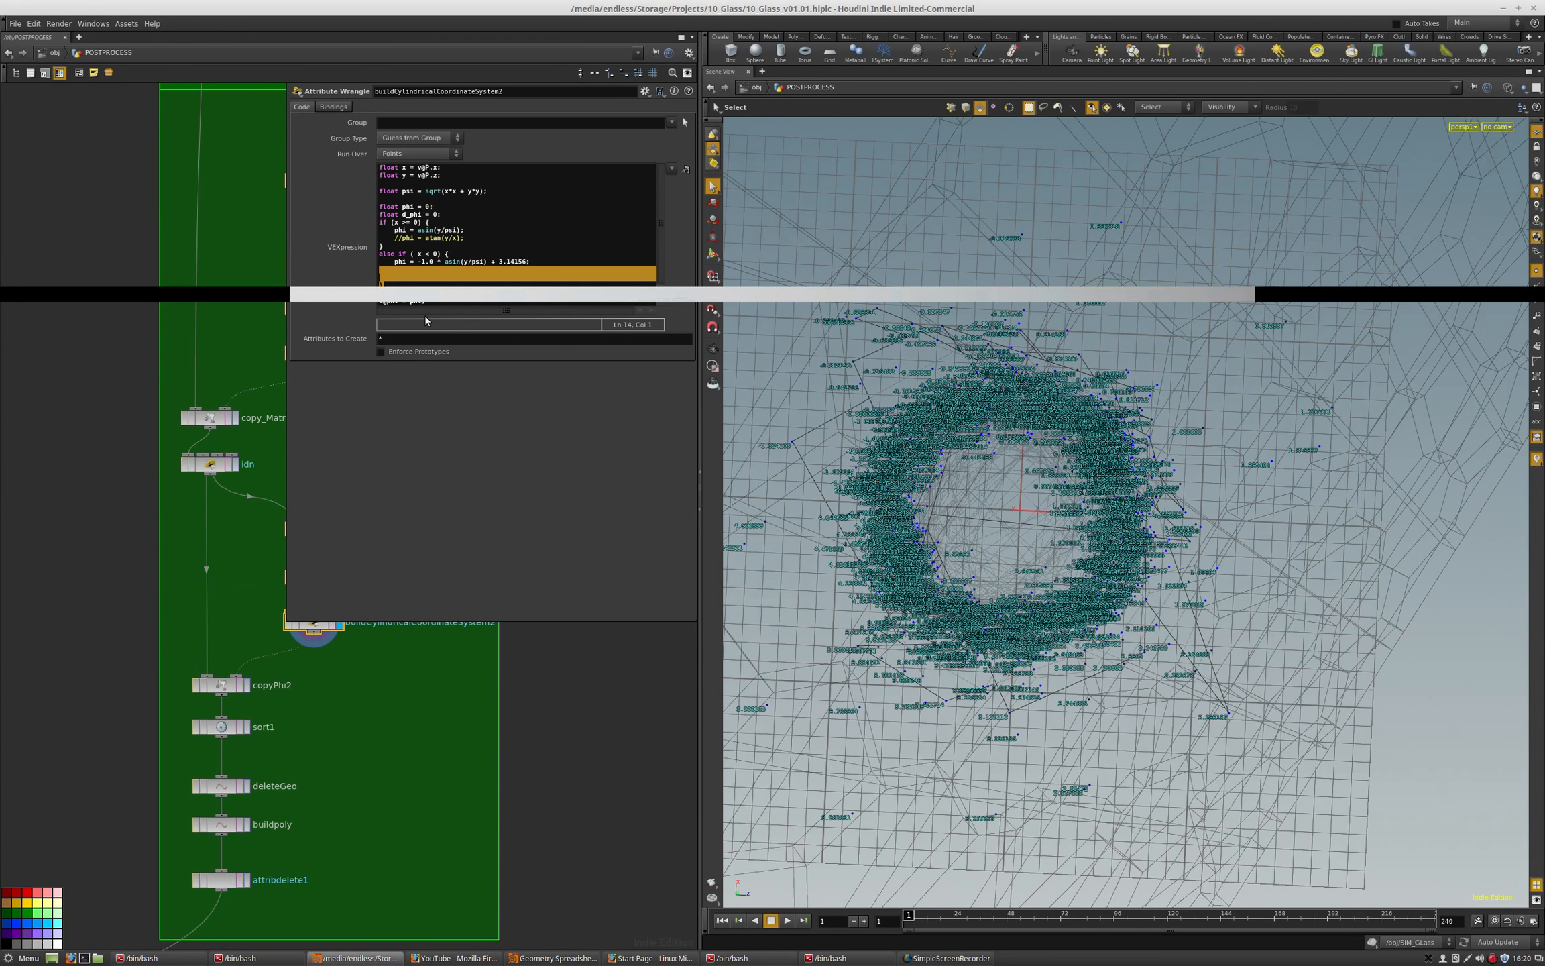
left_click_drag(449, 180, 376, 167)
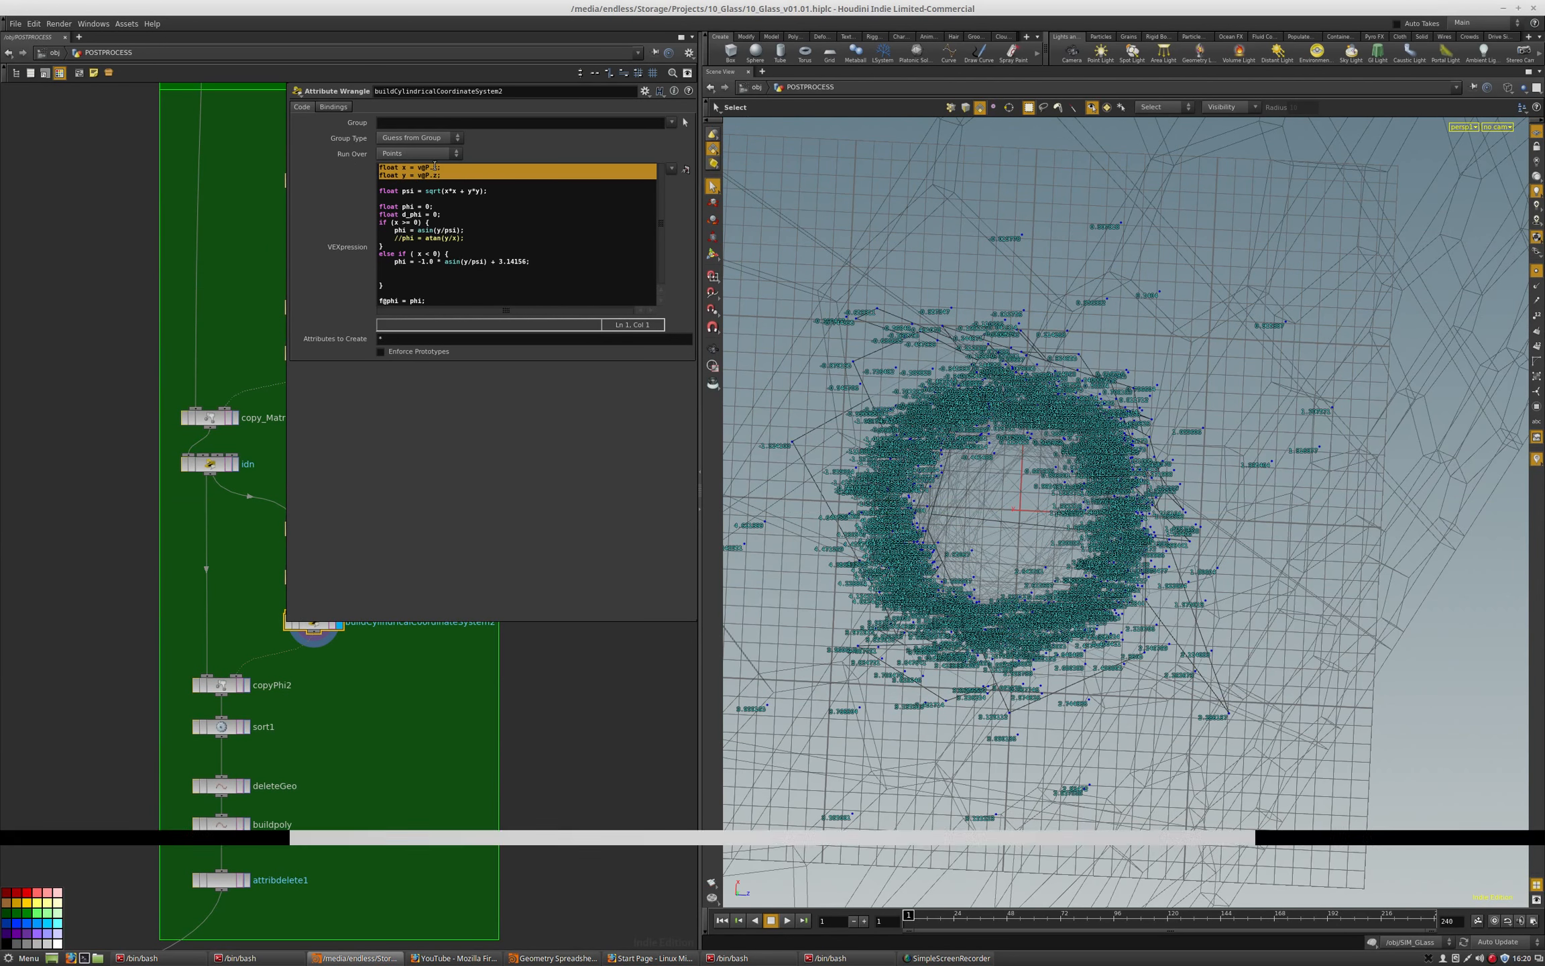
left_click(435, 167)
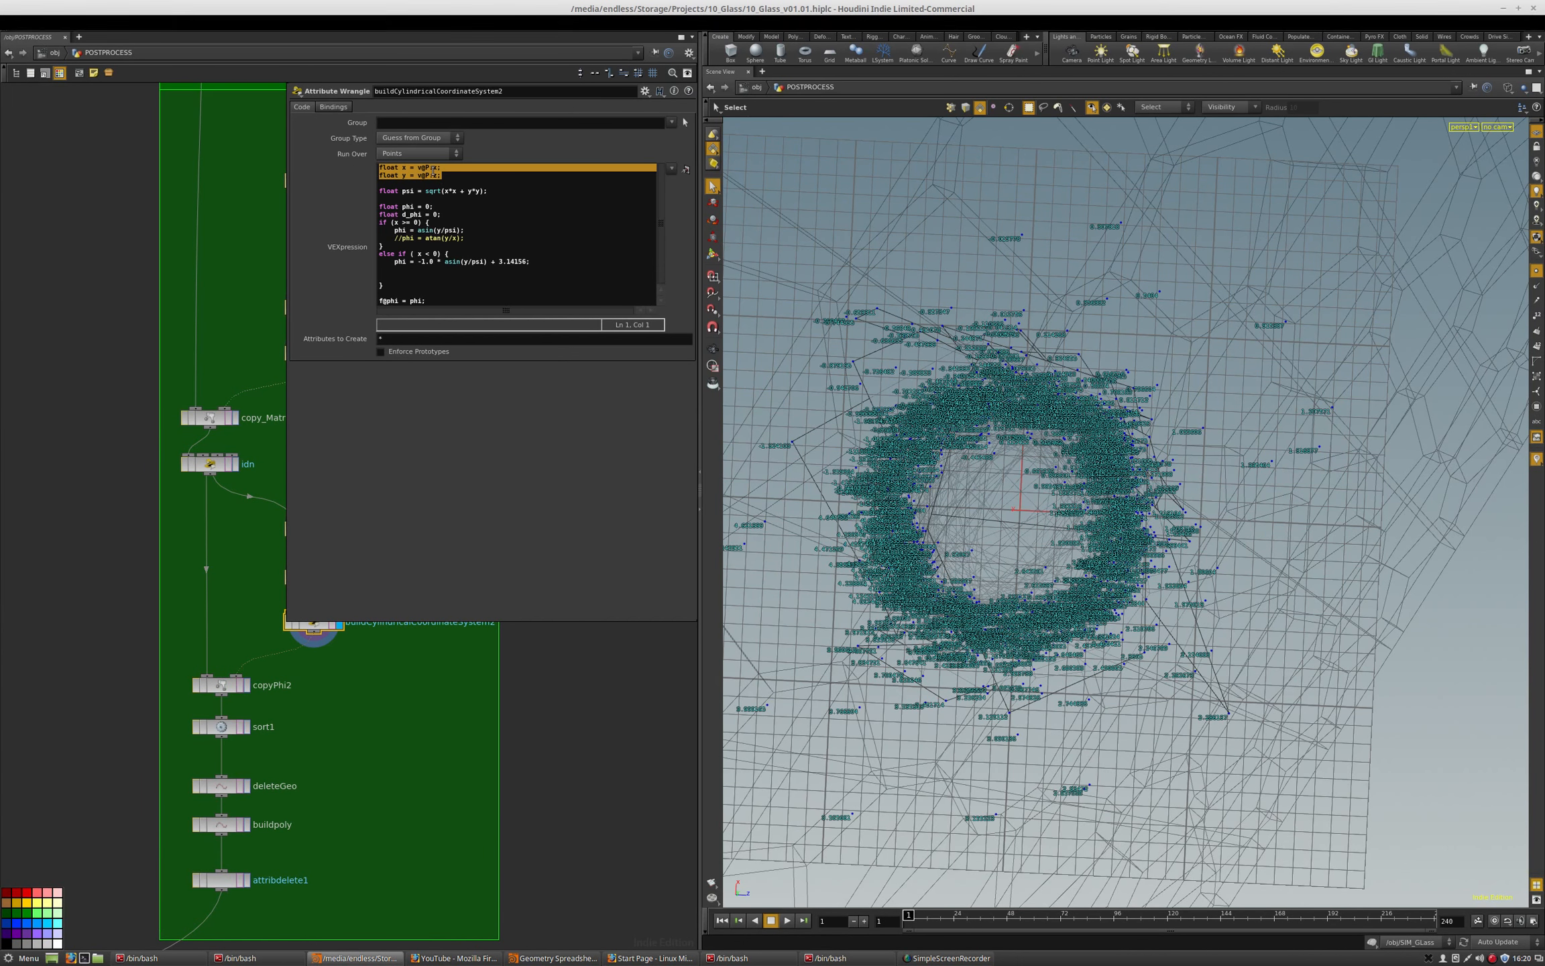
key("shift+Left")
key("shift+Left")
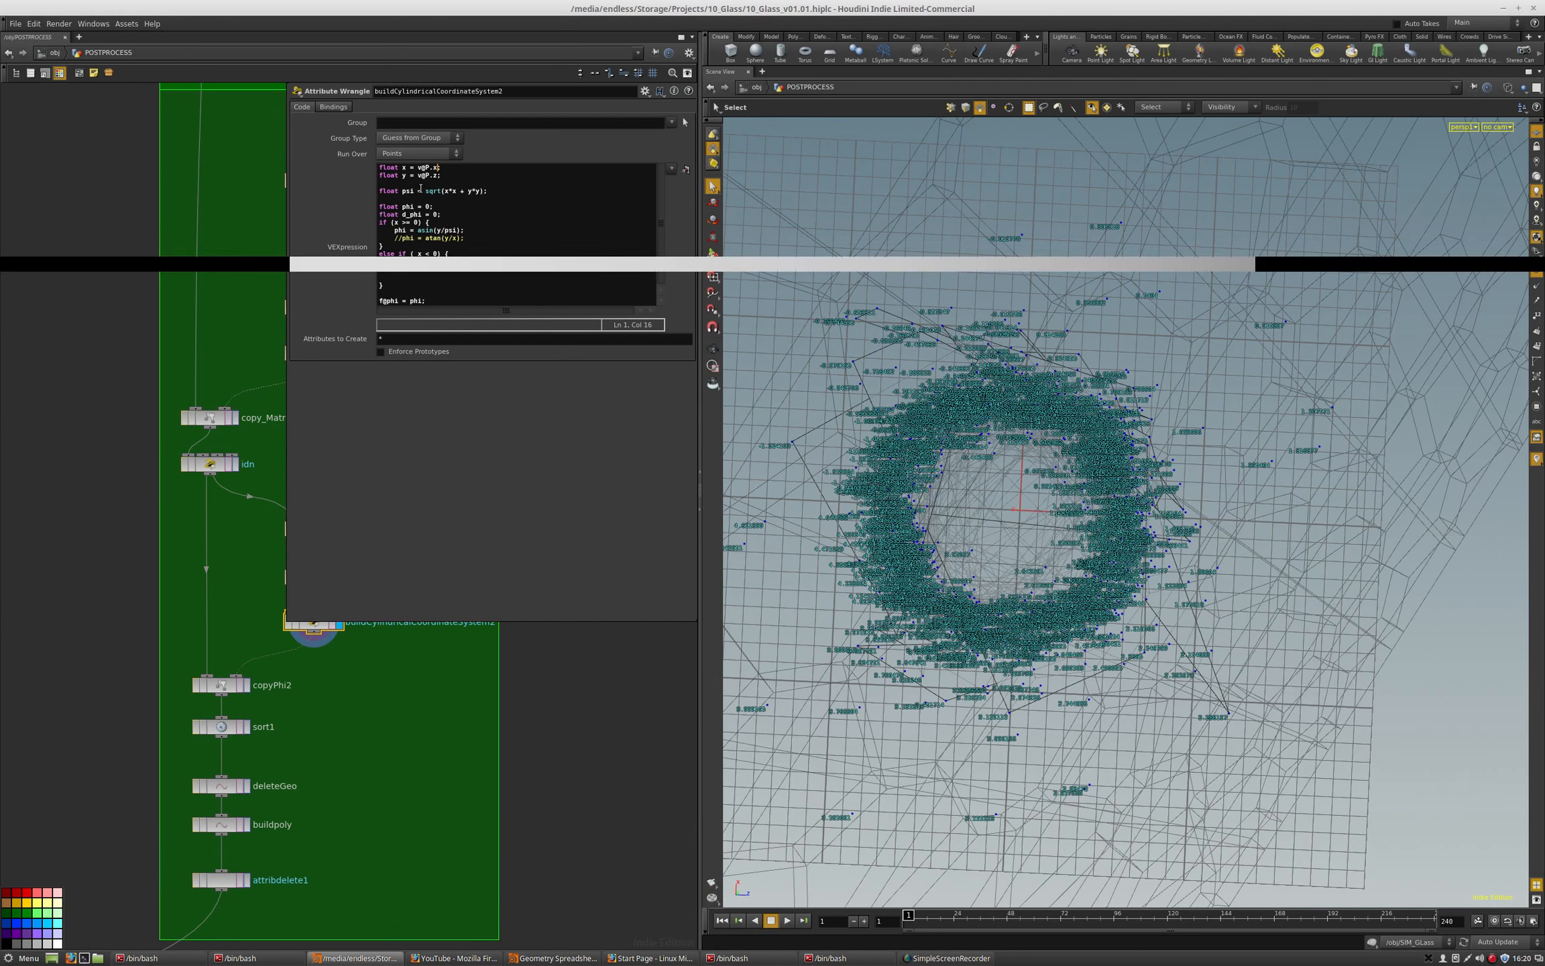
Display sort1, deleteGeo and buildpoly in turn, and examine how the sorted points are turned into polygons.
middle_click_drag(278, 736, 226, 681)
left_click(191, 672)
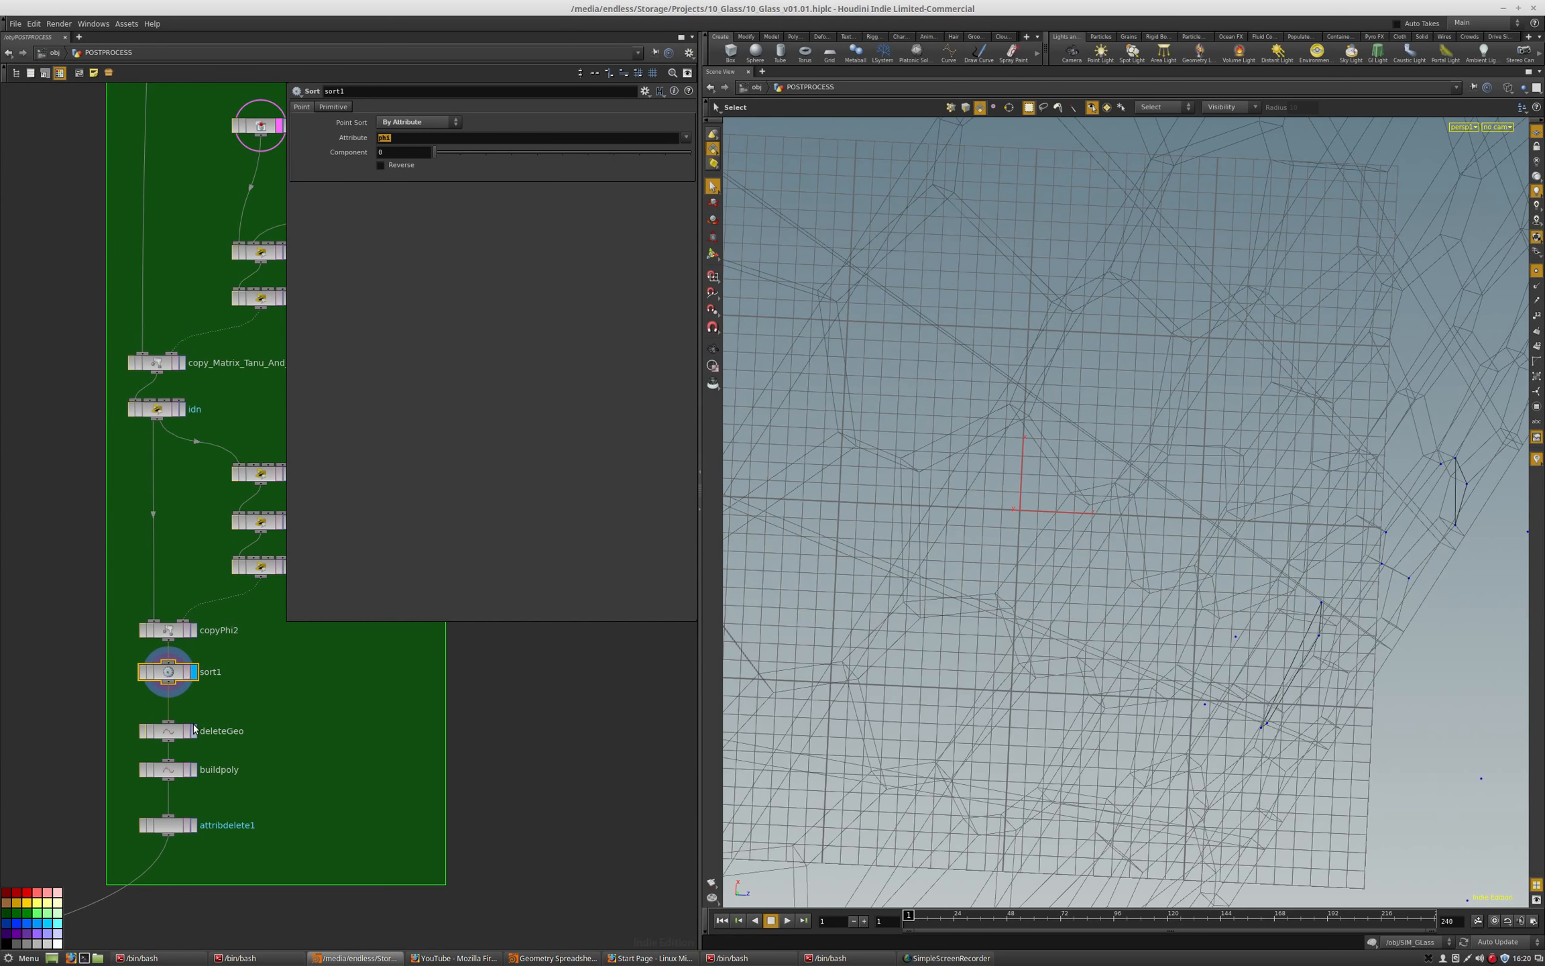
left_click(194, 730)
key("Escape")
key("g")
left_click_drag(1033, 593, 869, 447)
key("s")
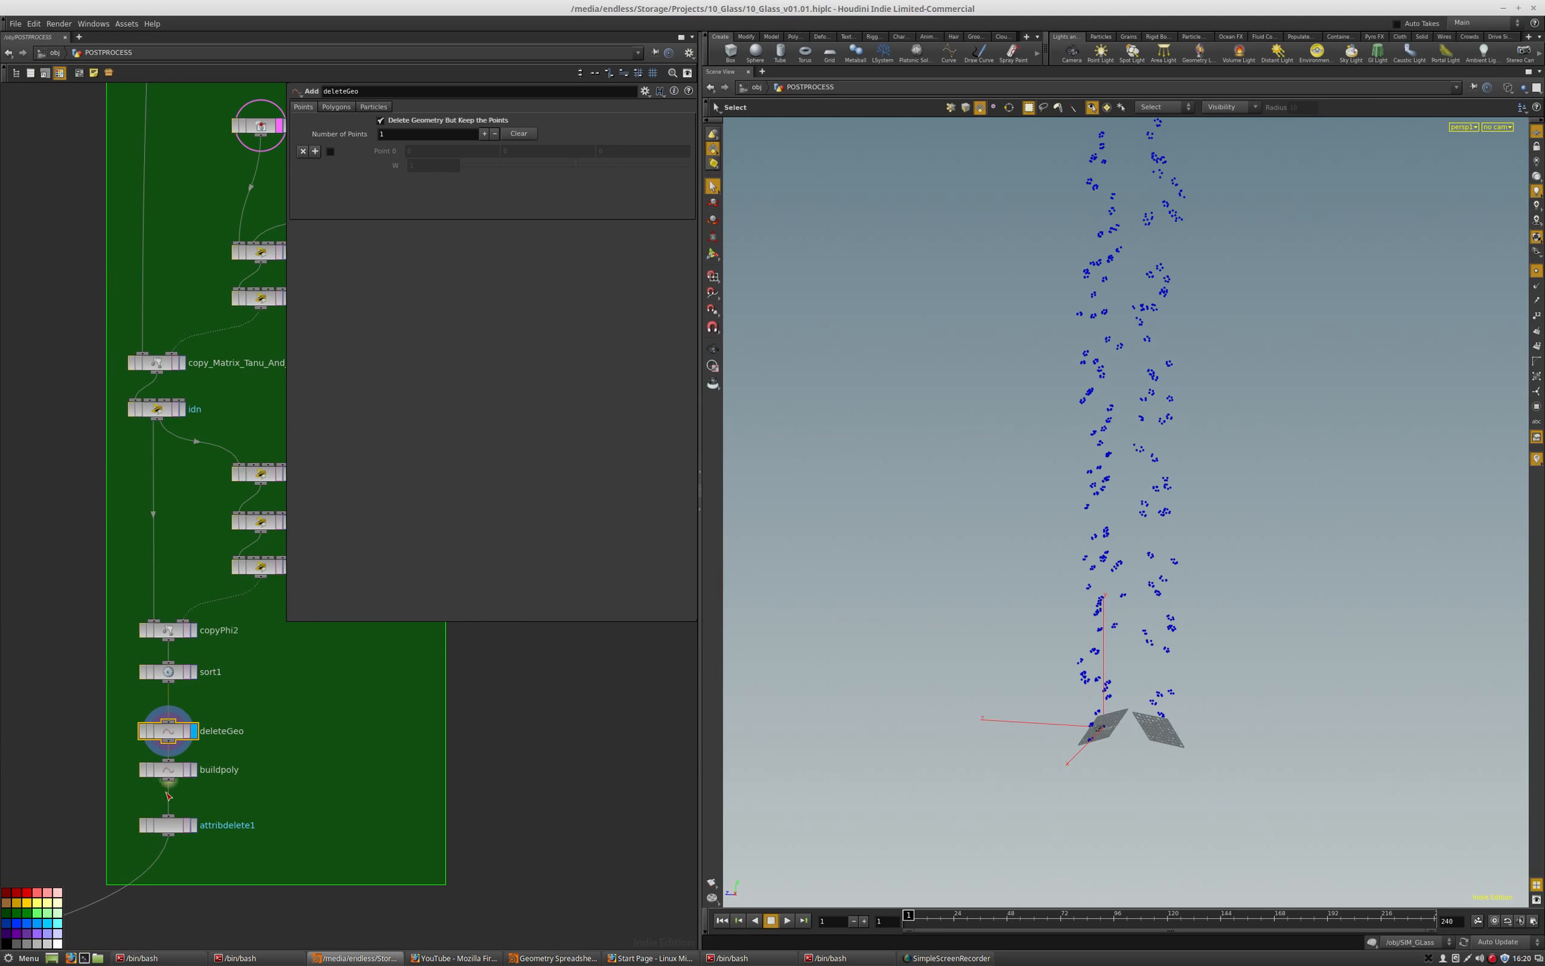
left_click(194, 770)
Copy moveByClass9 into the ComputeWindingOrder box, wire the copy to buildpoly's output and display it.
scroll(265, 862, "down", 5)
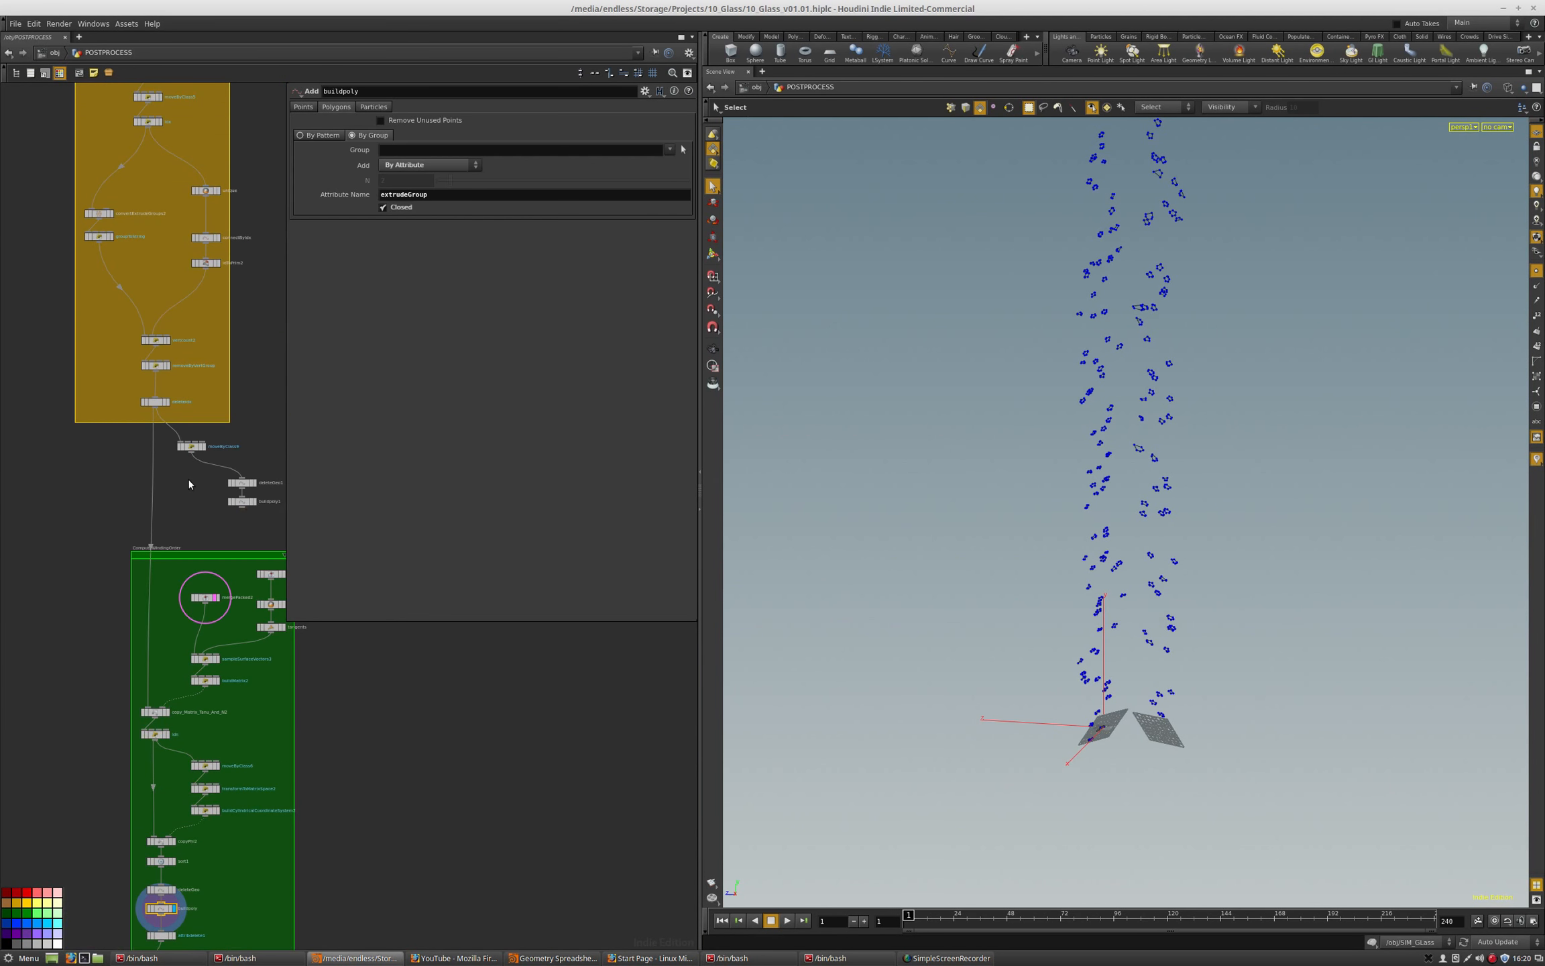
left_click(194, 446)
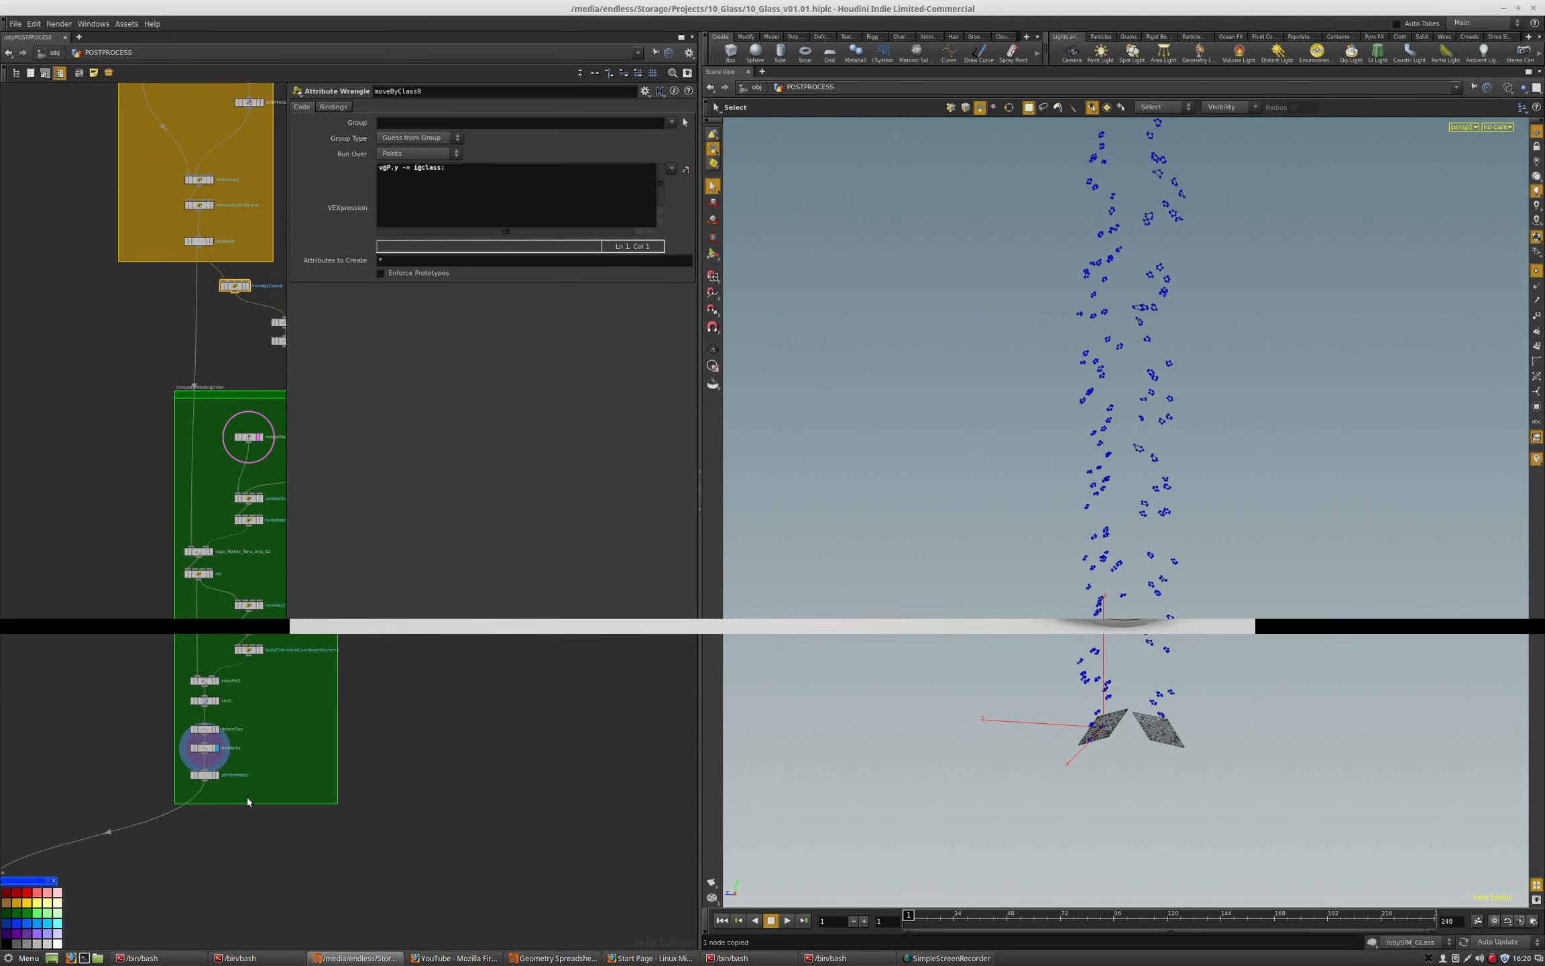
scroll(246, 796, "up", 5)
left_click(163, 652)
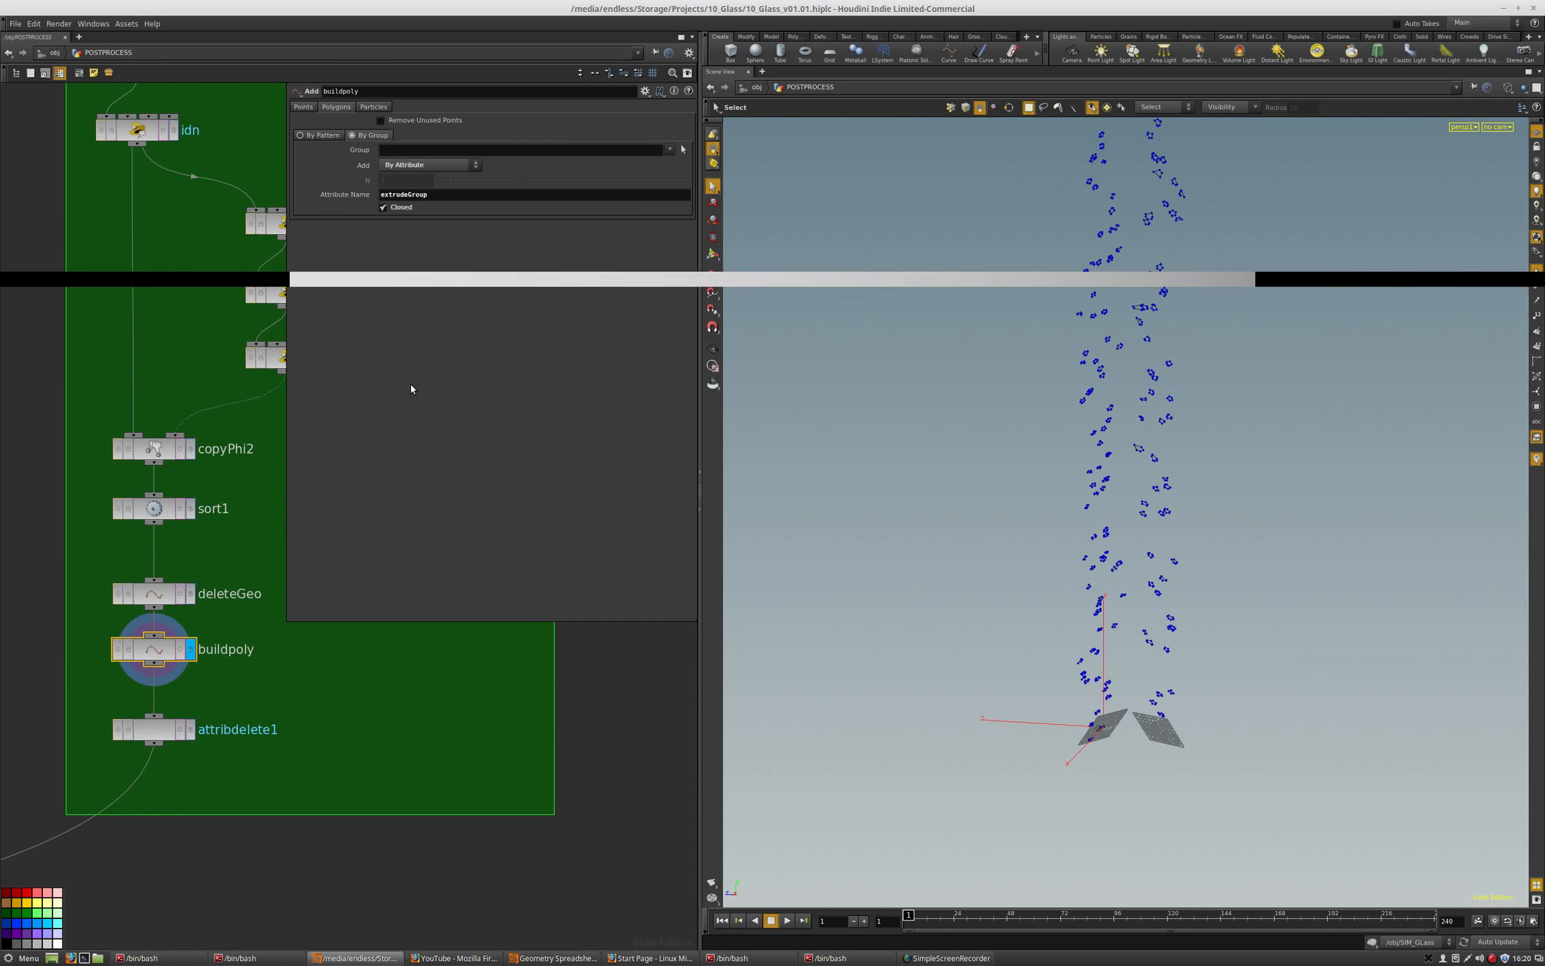
left_click_drag(383, 194, 430, 195)
key("ctrl+v")
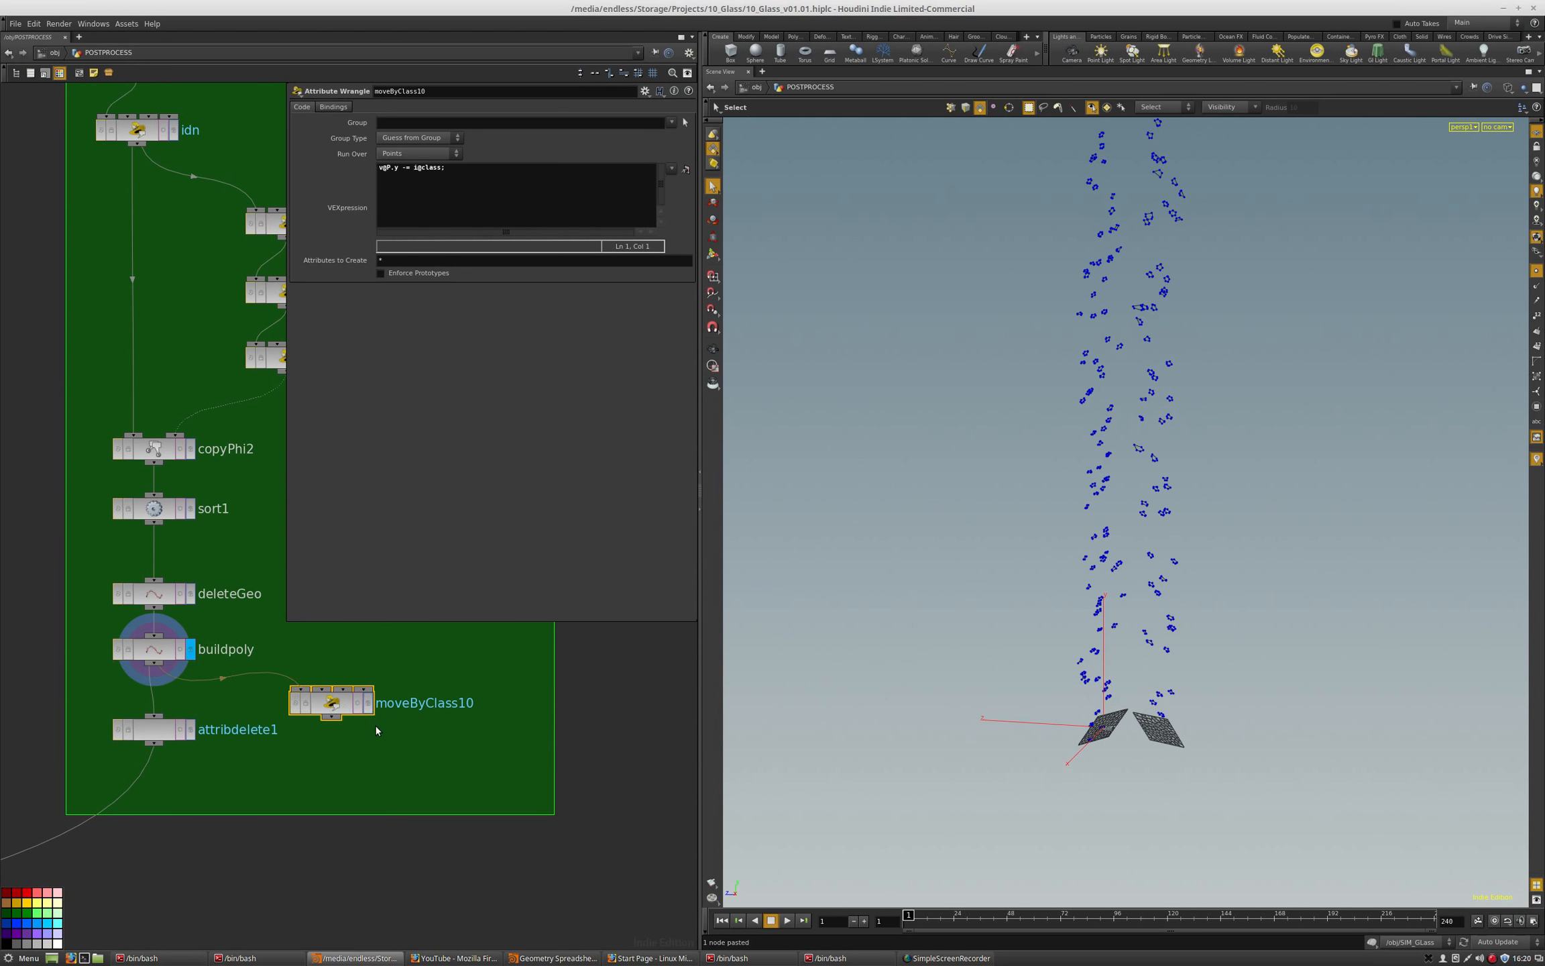
left_click(301, 689)
left_click(368, 702)
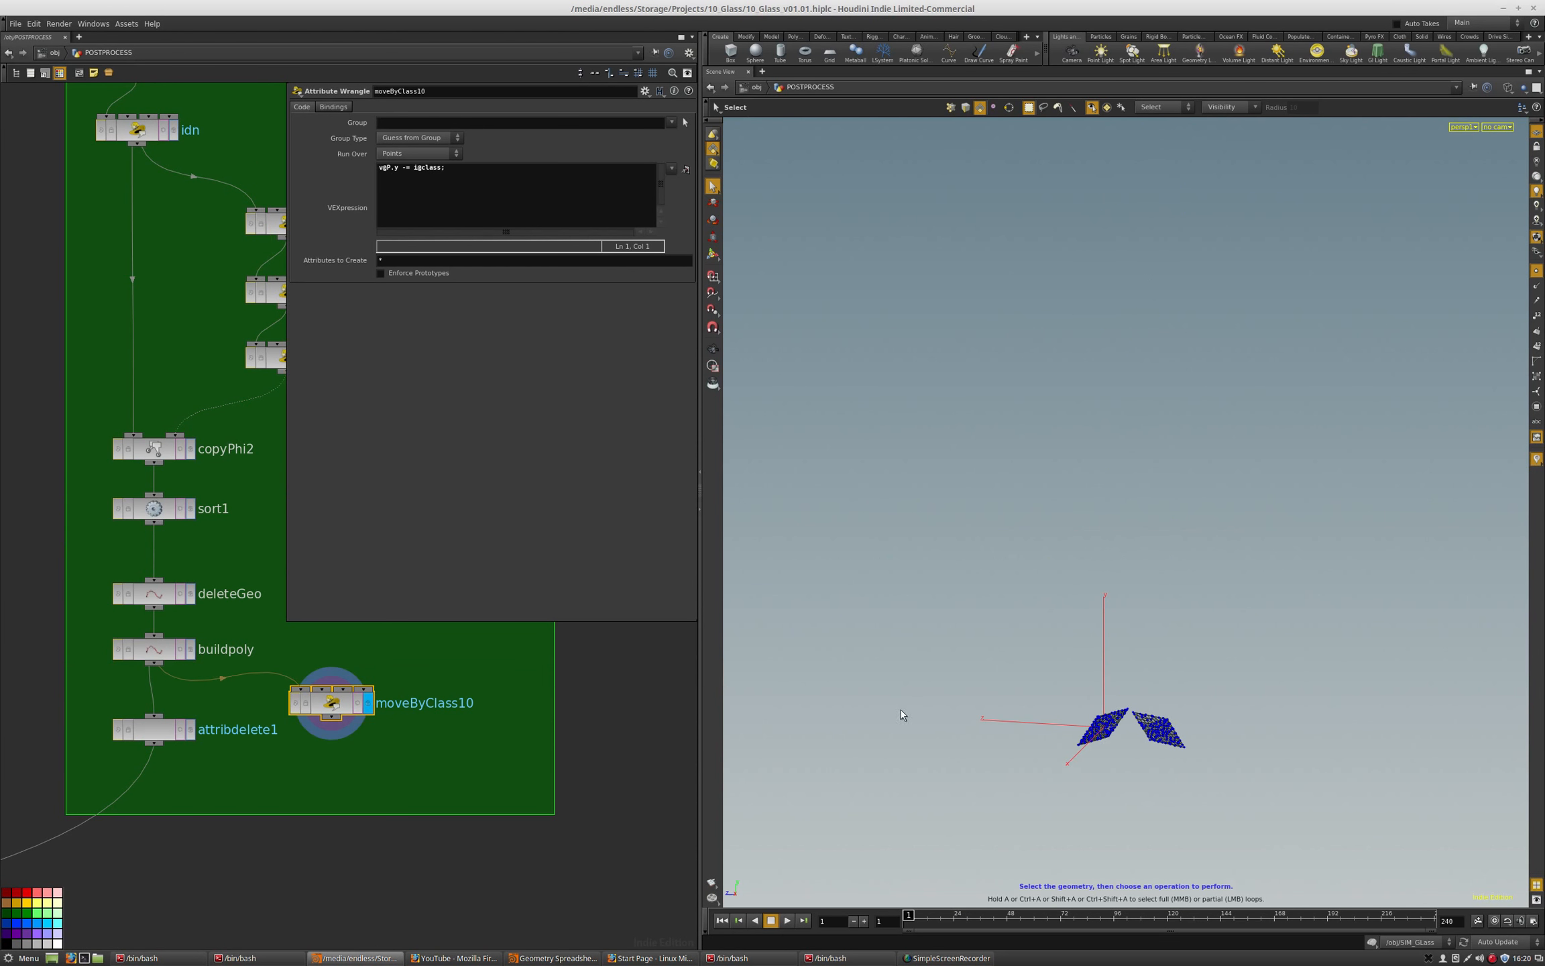
Examine the rebuilt polygons on the glass panes from several angles and review buildpoly's settings.
key("space+g")
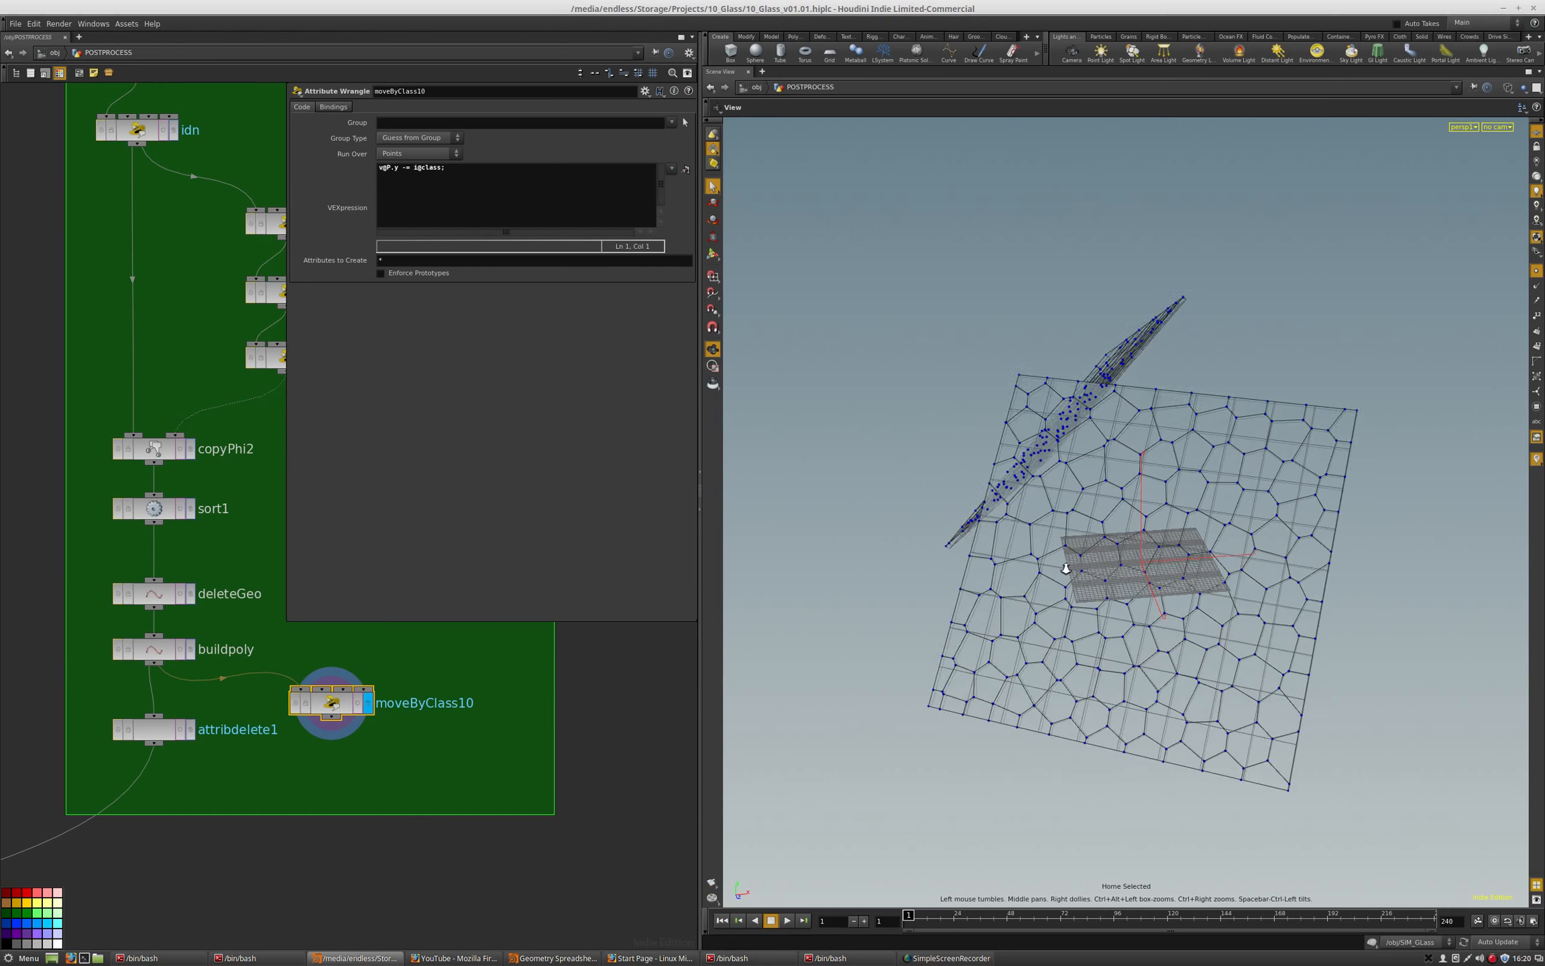
scroll(1038, 570, "up", 5)
left_click(176, 649)
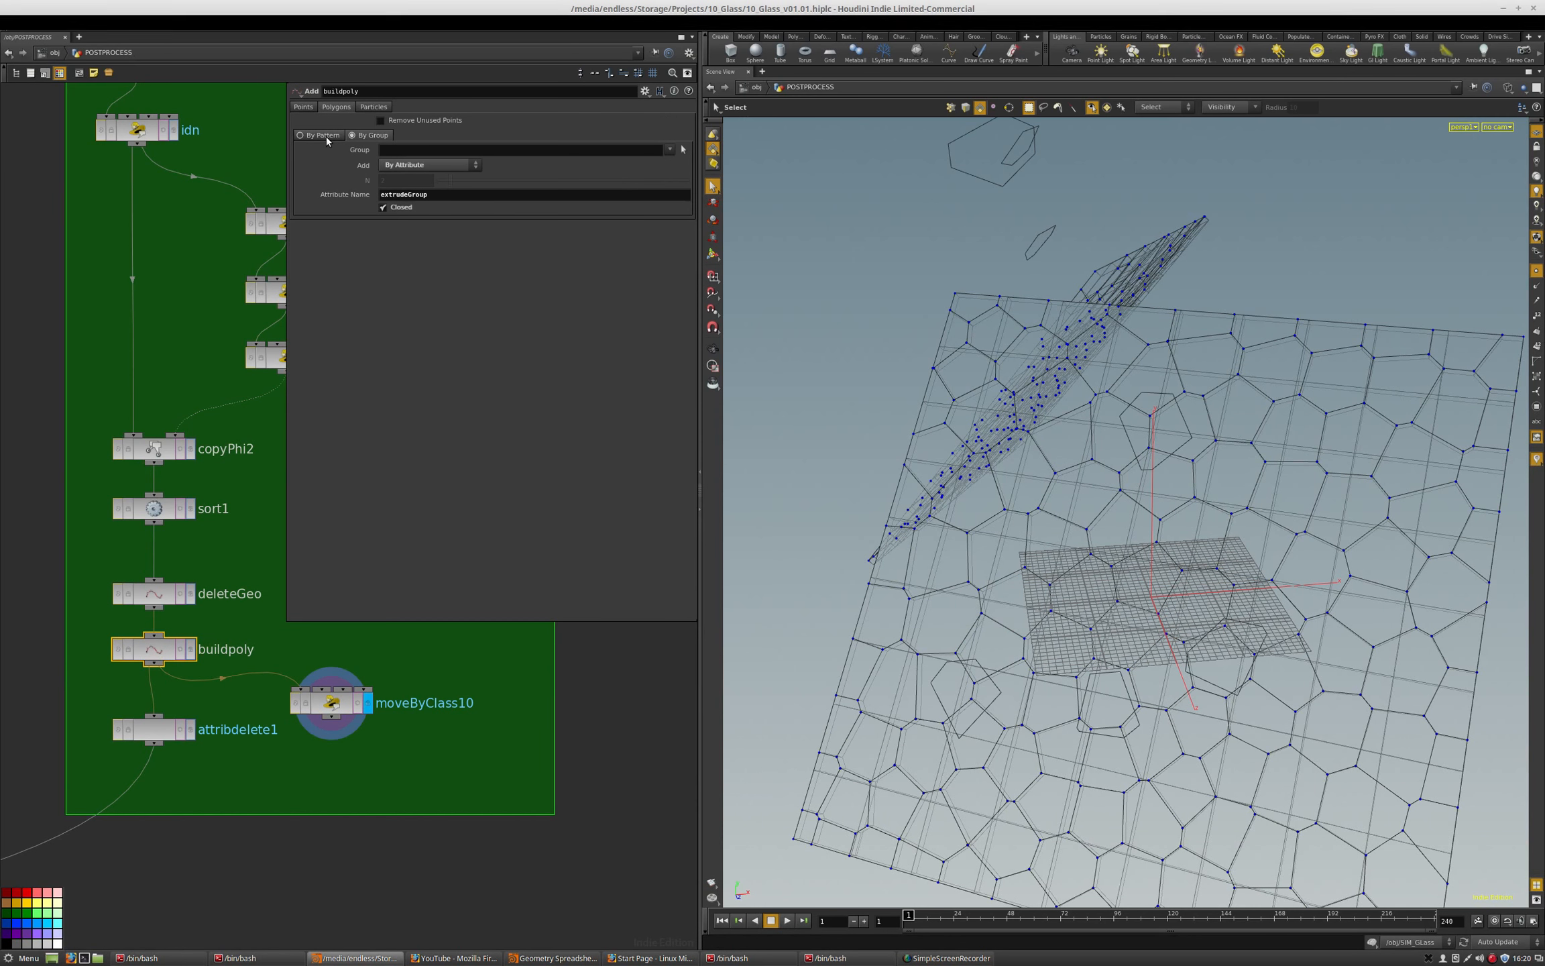
key("Escape")
mouse_move(983, 620)
left_mouse_down()
mouse_move(1130, 615)
mouse_move(991, 608)
left_mouse_up()
key("s")
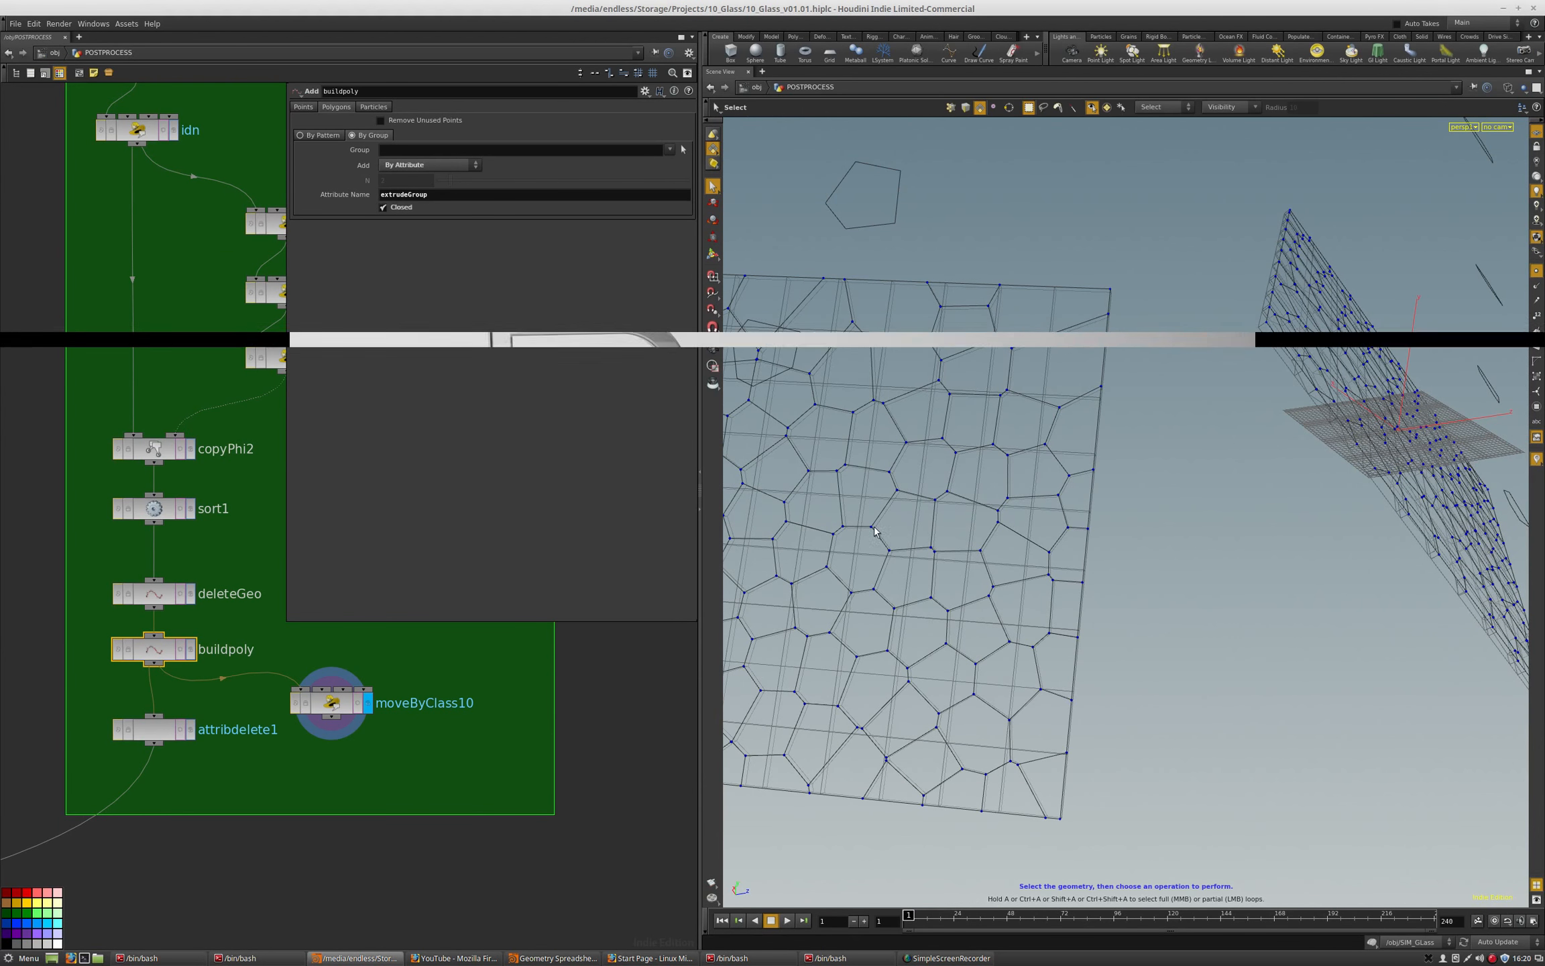
Display attribdelete1 and review which point attribute it deletes.
left_click(160, 731)
middle_click_drag(293, 791, 292, 703)
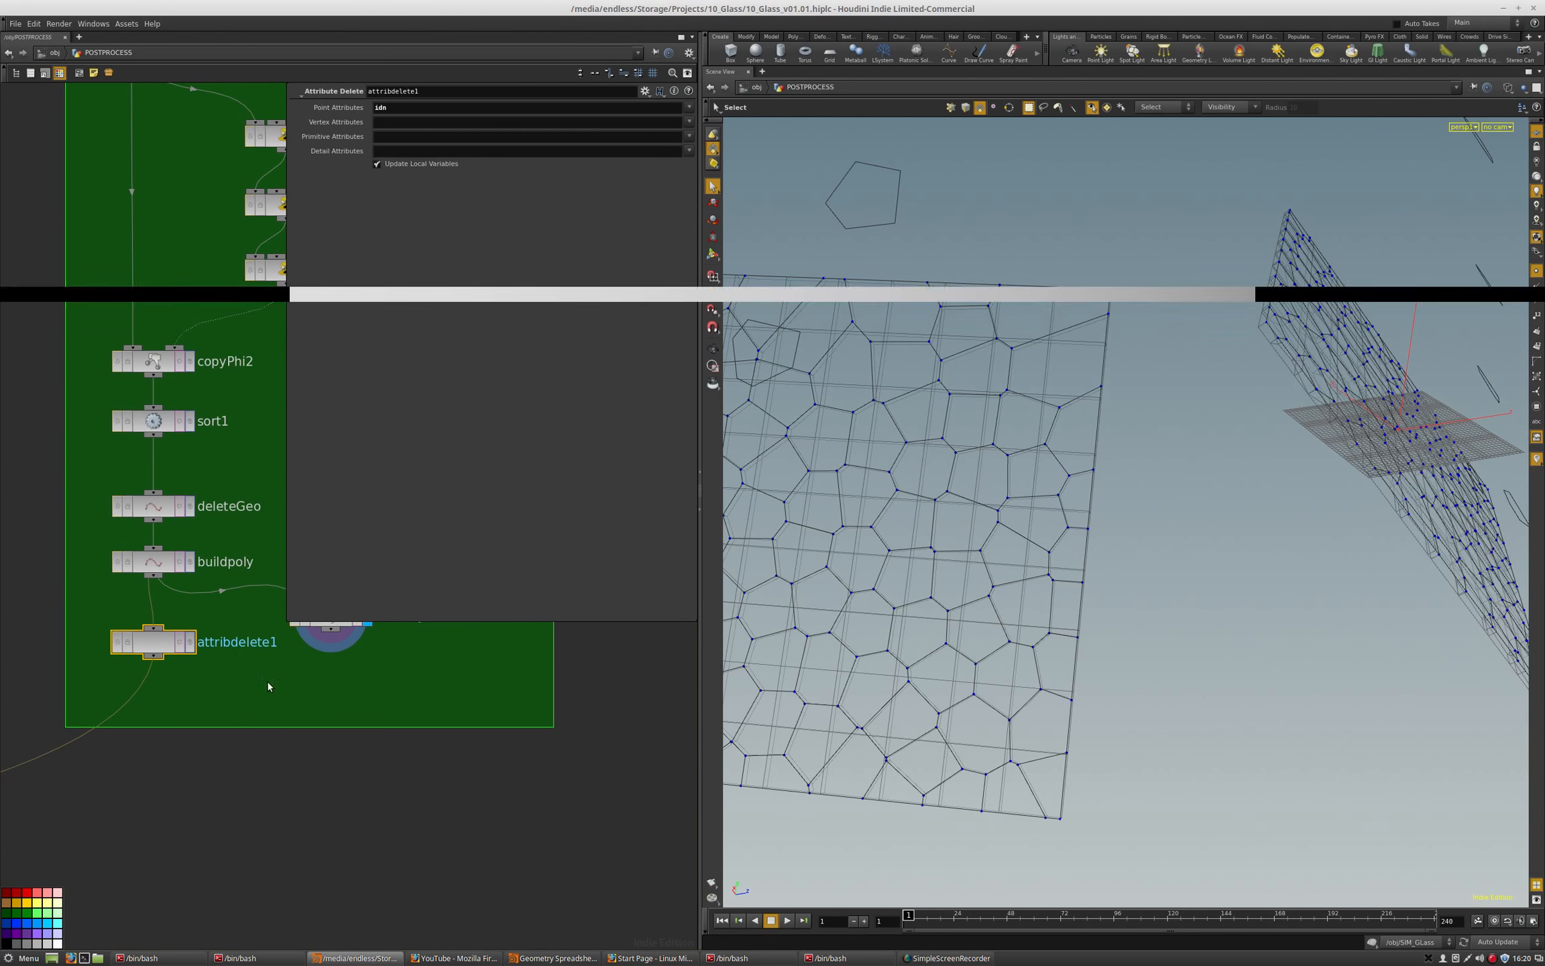
left_click(191, 644)
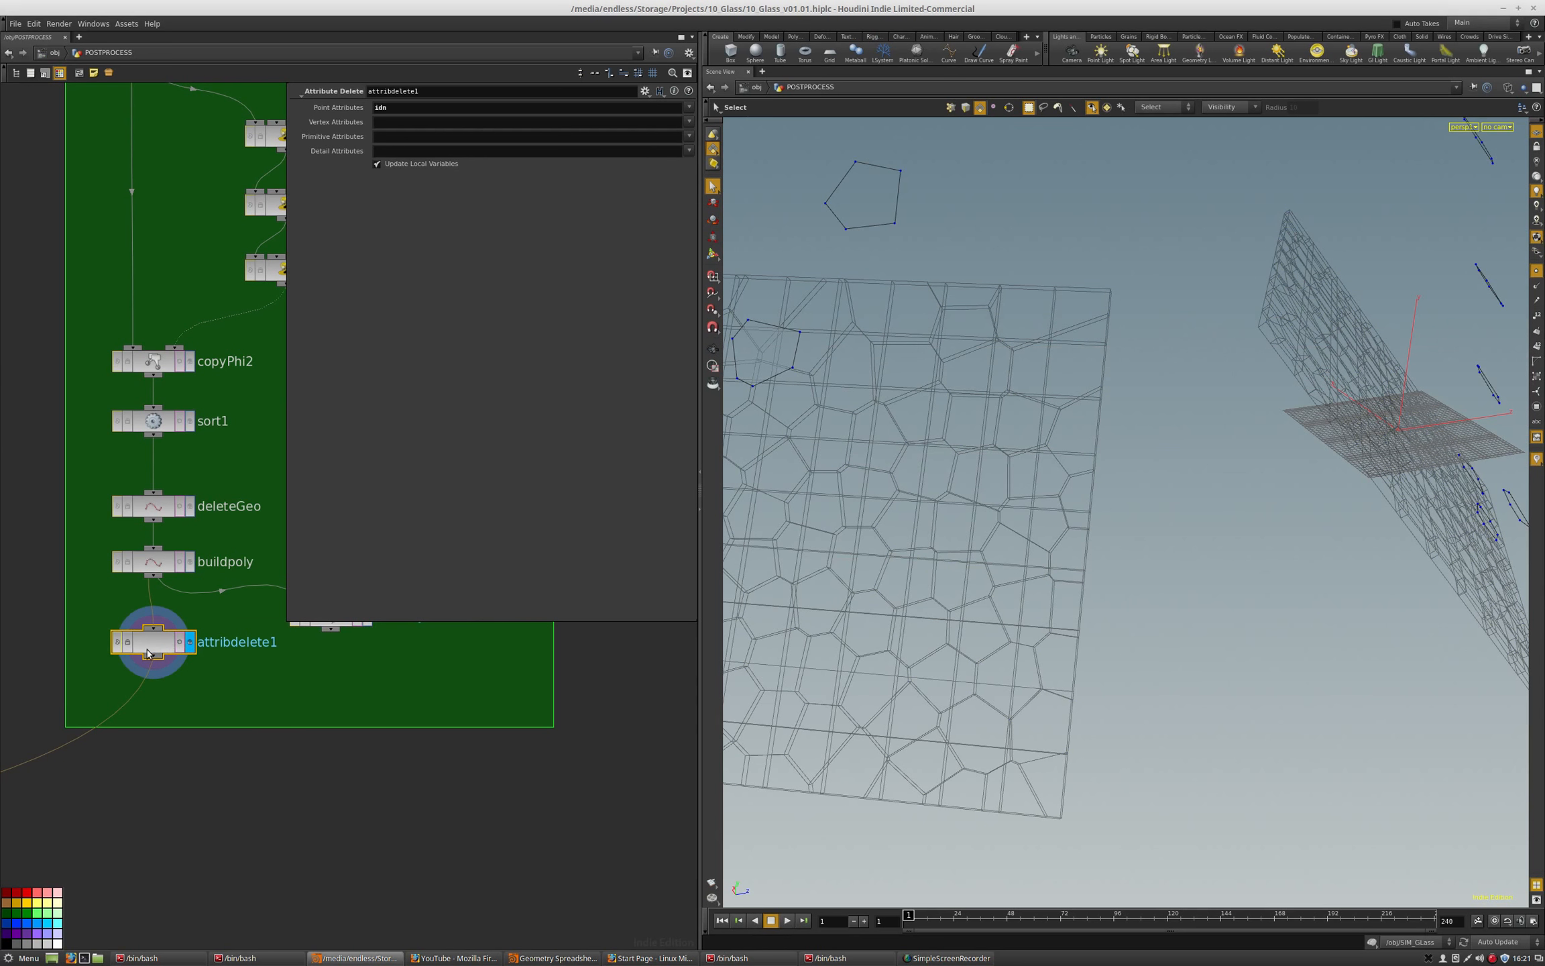
Survey the network between the IsolateVoronoiPoints, ComputeWindingOrder and Average_Normals boxes.
scroll(261, 746, "down", 3)
middle_click_drag(213, 840, 312, 804)
scroll(313, 804, "up", 3)
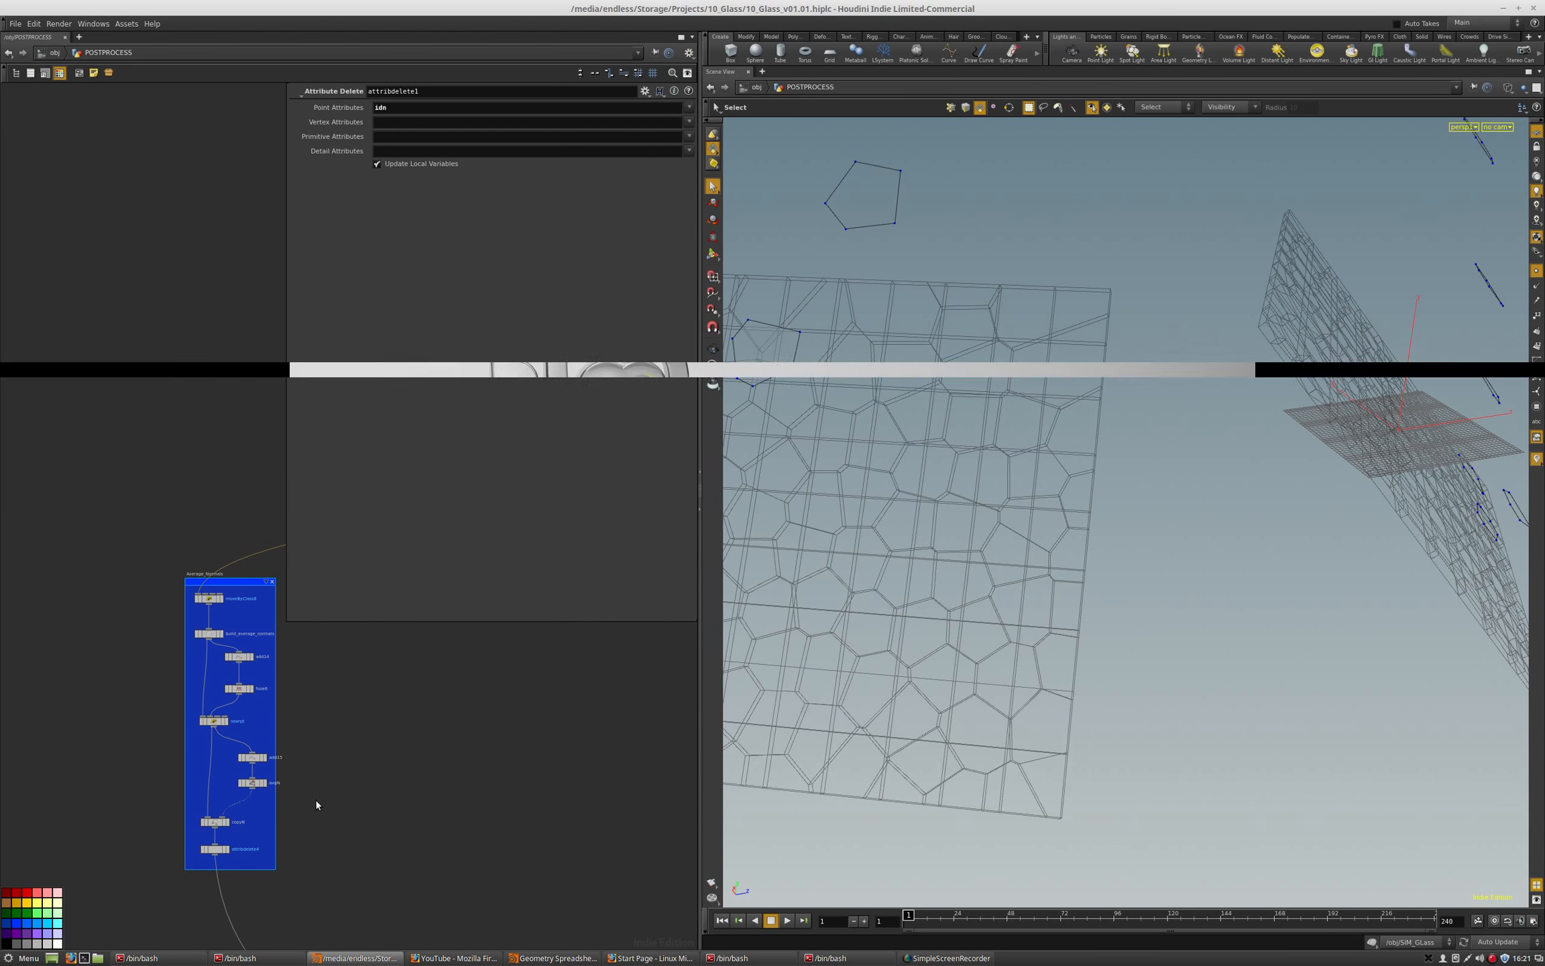
middle_click_drag(369, 864, 238, 768)
scroll(228, 761, "down", 5)
scroll(226, 757, "up", 5)
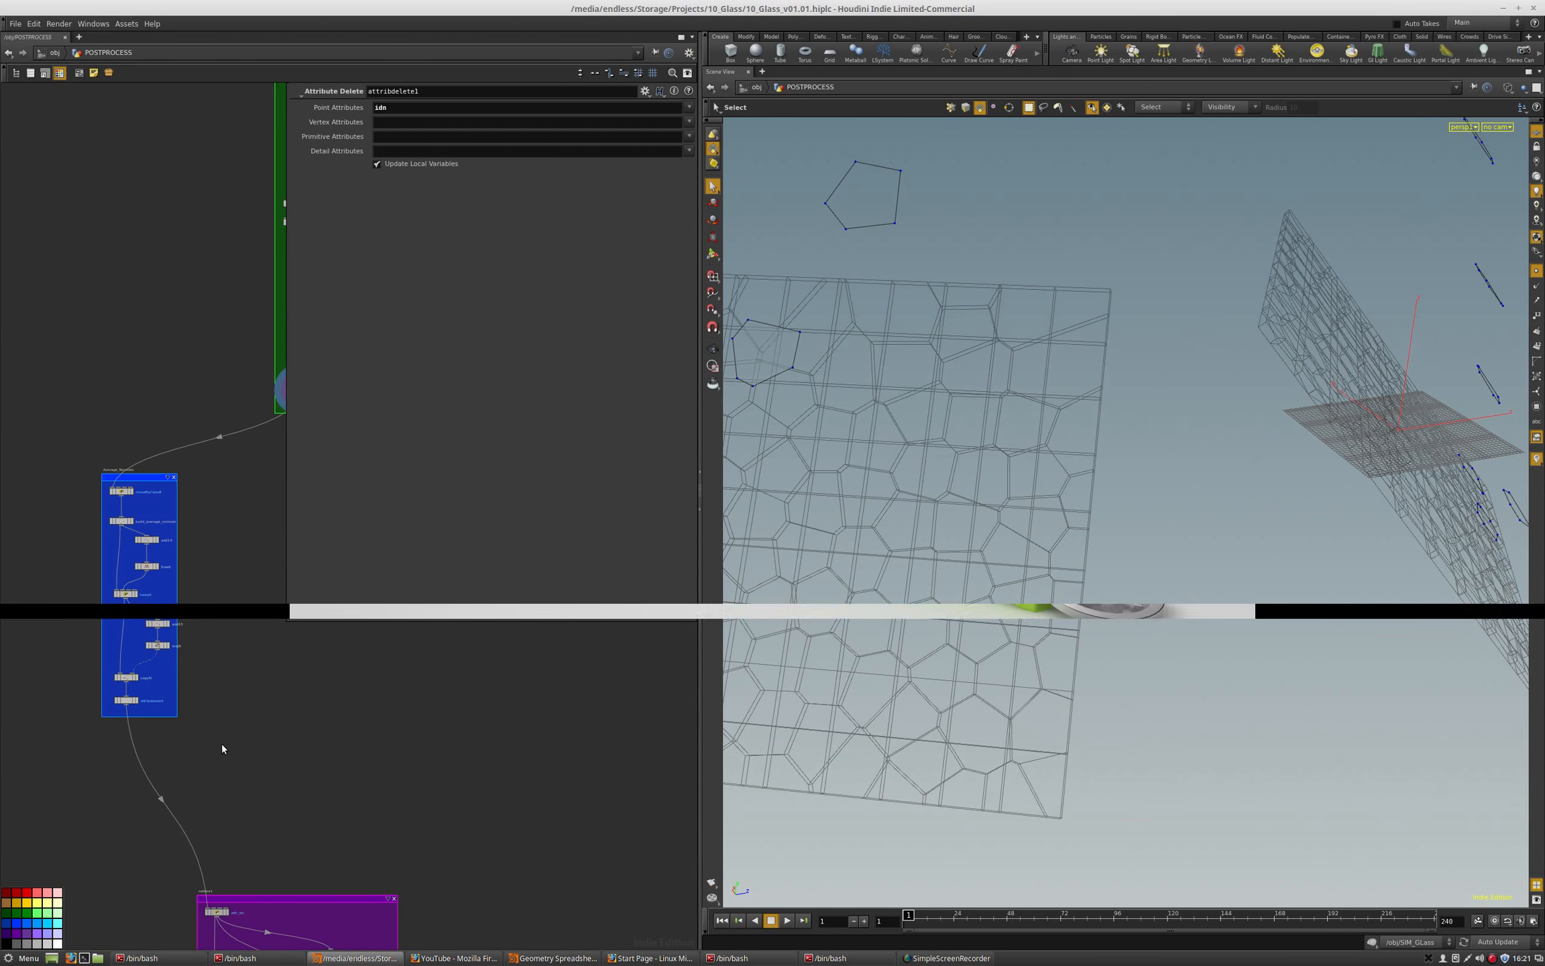
middle_click_drag(207, 655, 188, 871)
scroll(188, 871, "down", 4)
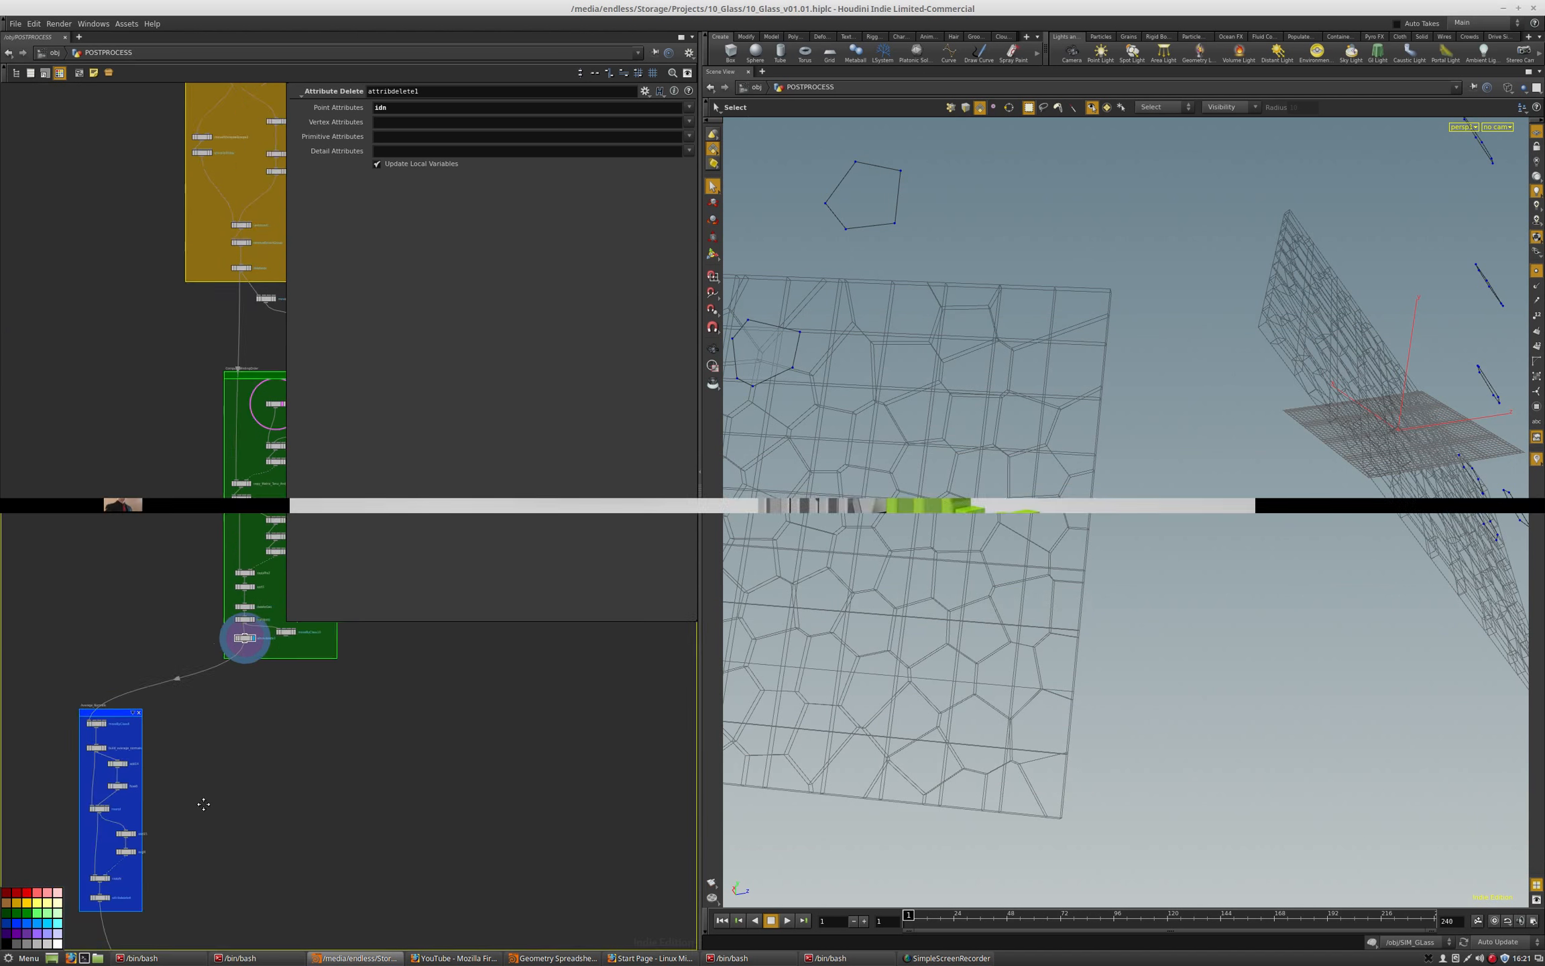
middle_click_drag(200, 800, 162, 891)
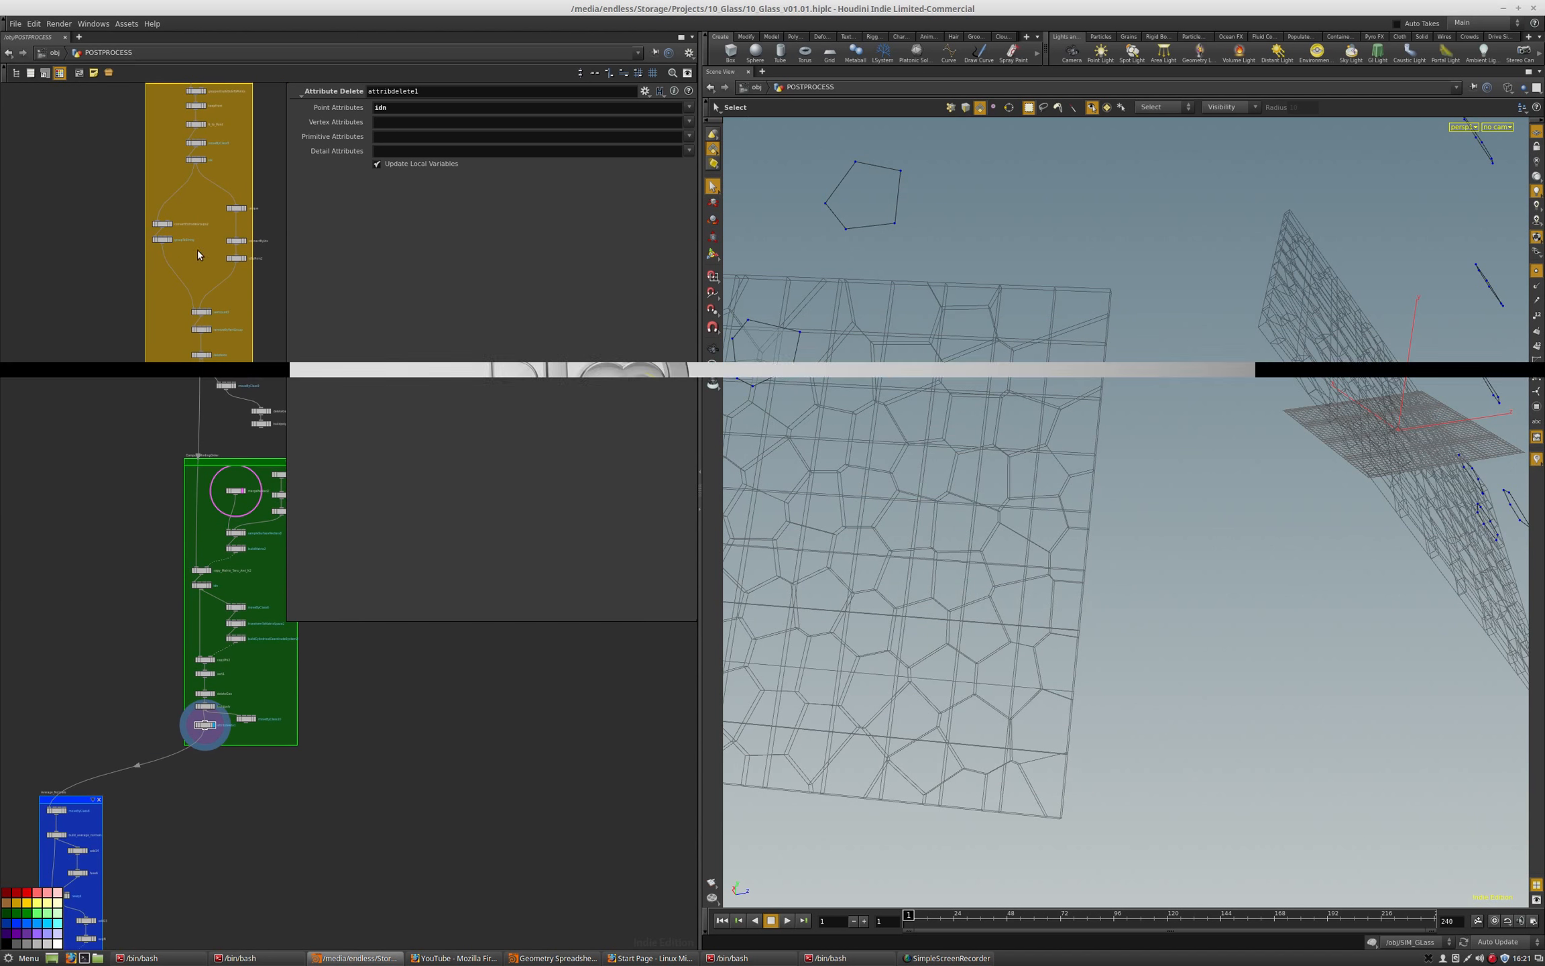
middle_click_drag(29, 726, 81, 595)
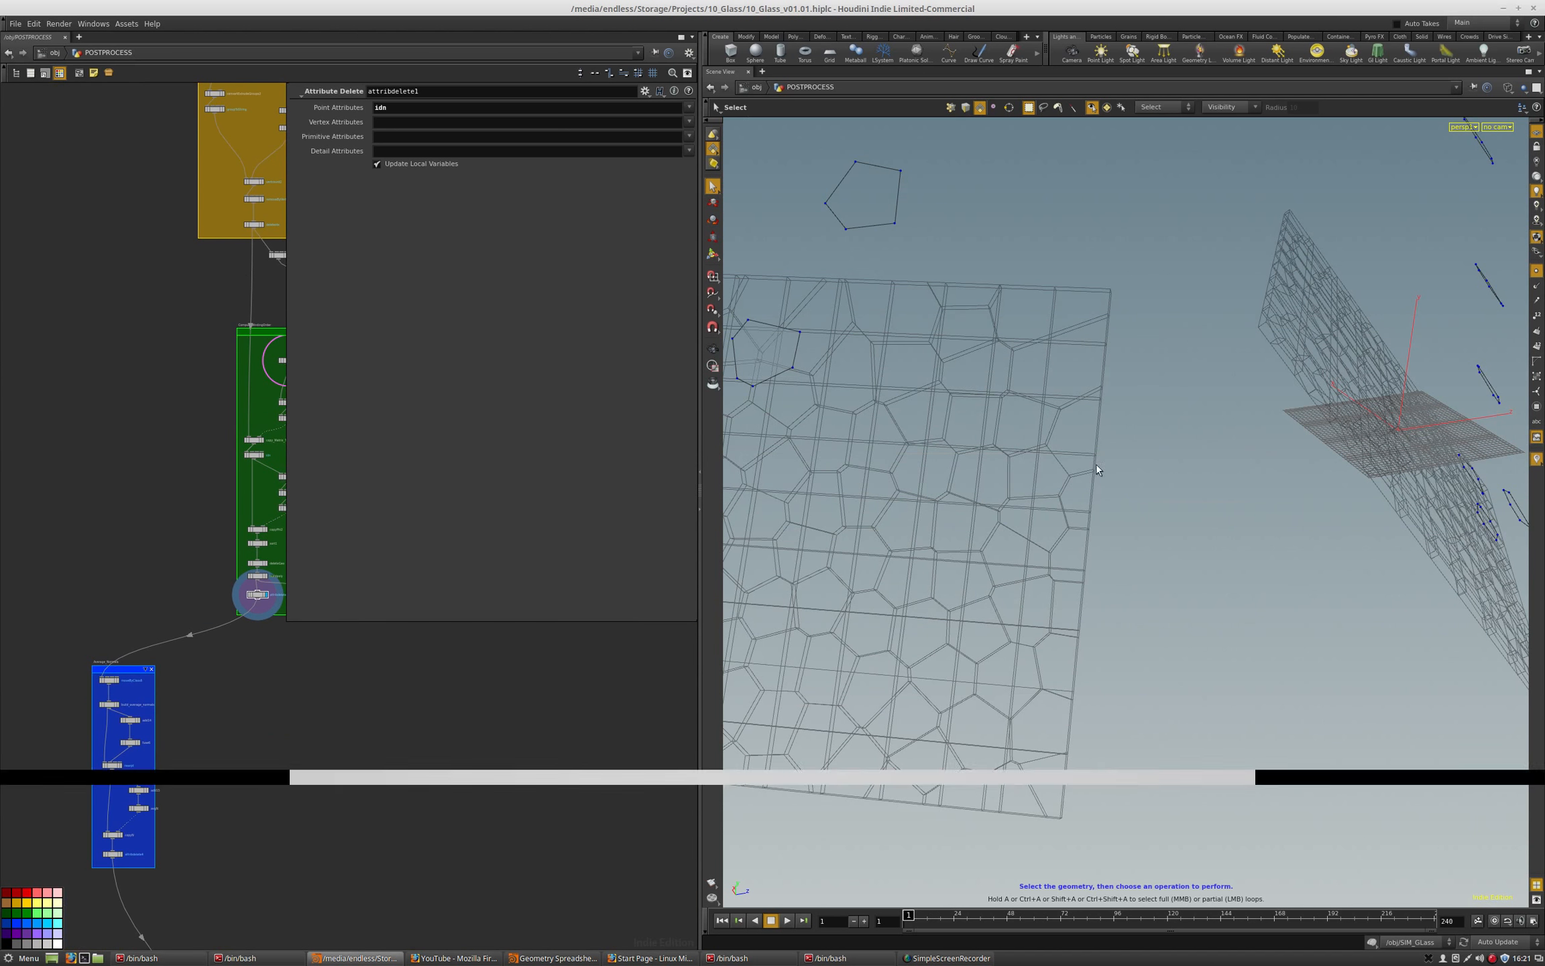
Display moveByClass8 in the Average_Normals box and examine the point normals on both glass panes.
scroll(107, 690, "up", 4)
left_click(86, 662)
left_click(86, 660)
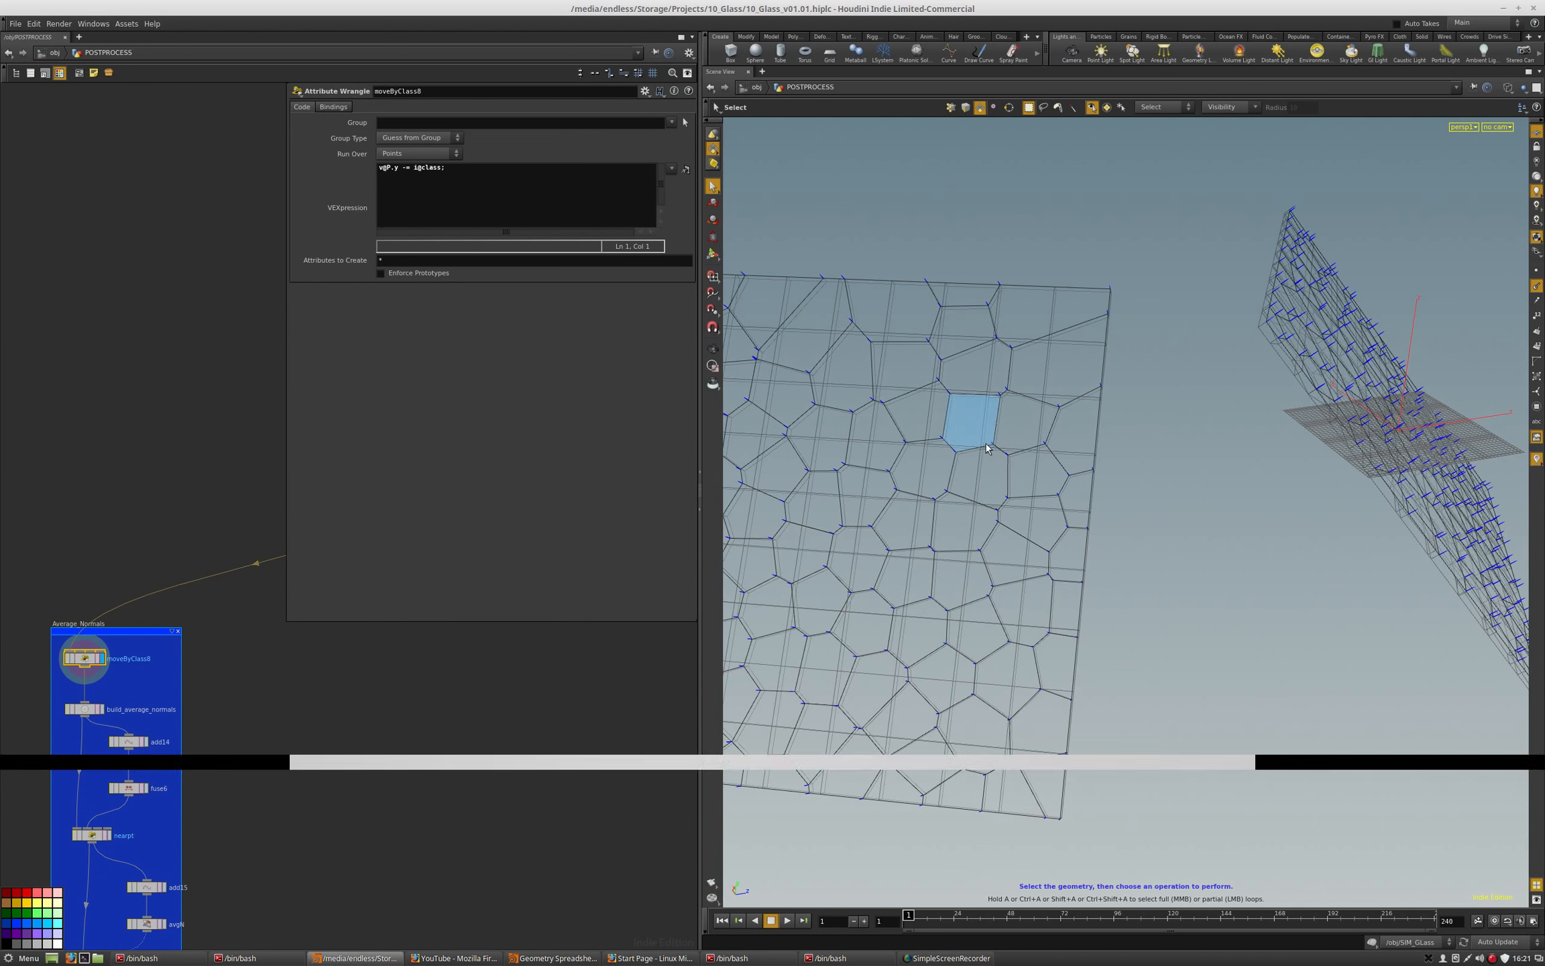
key("space")
left_click_drag(1248, 579, 1096, 550)
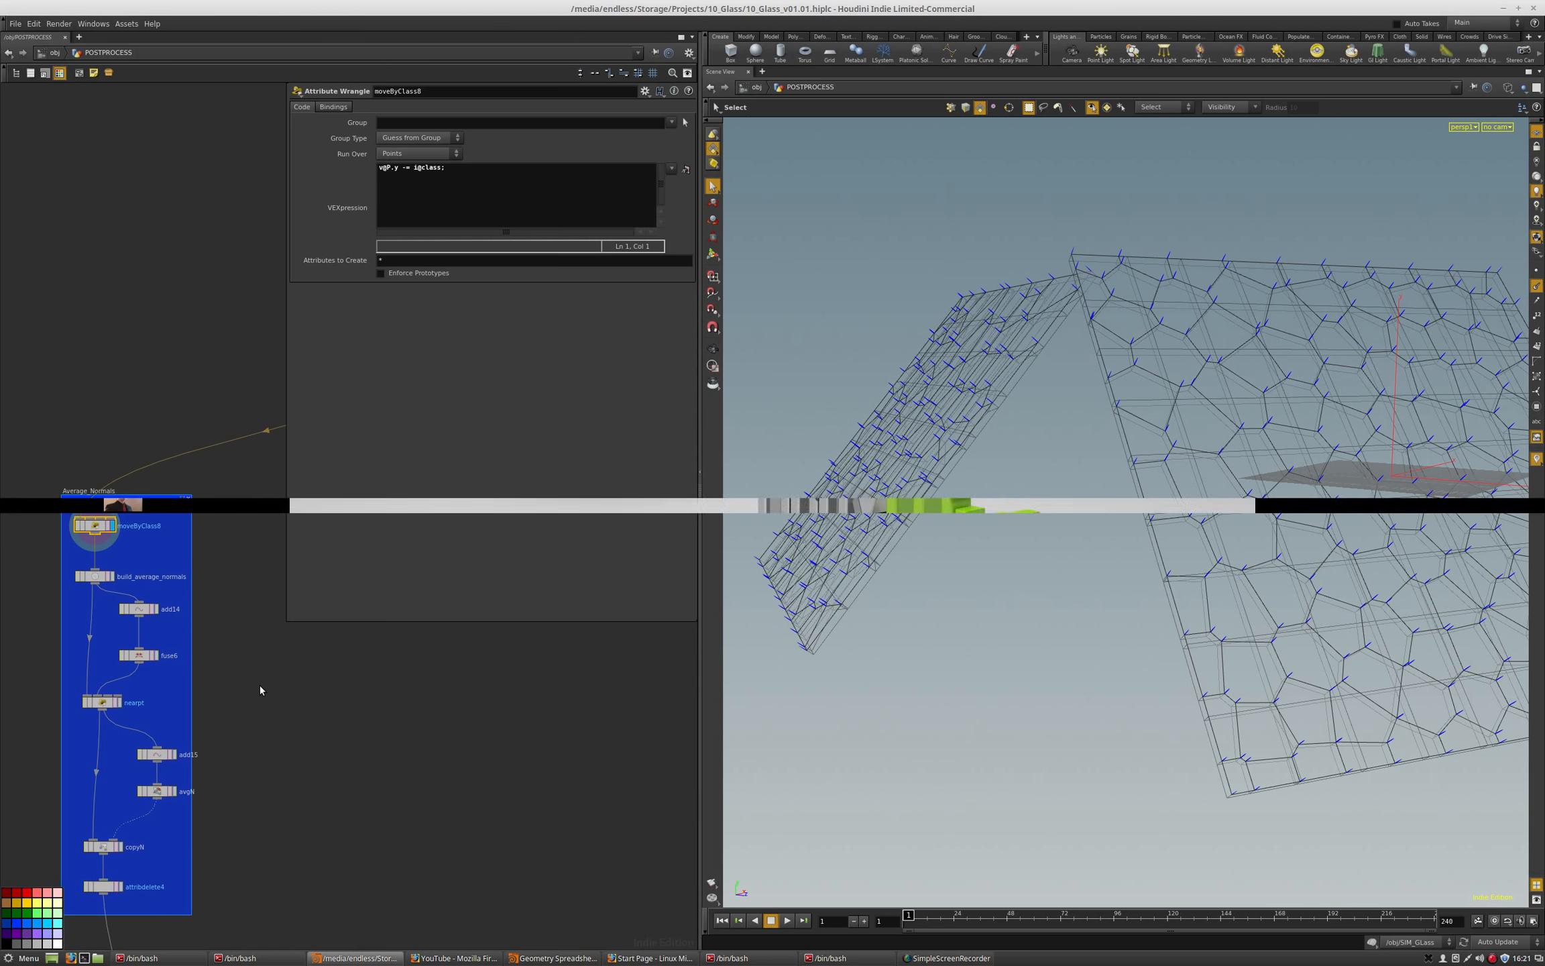
Go through build_average_normals, fuse6 and nearpt in the Average_Normals box, reviewing their settings and output.
middle_click_drag(243, 860, 263, 773)
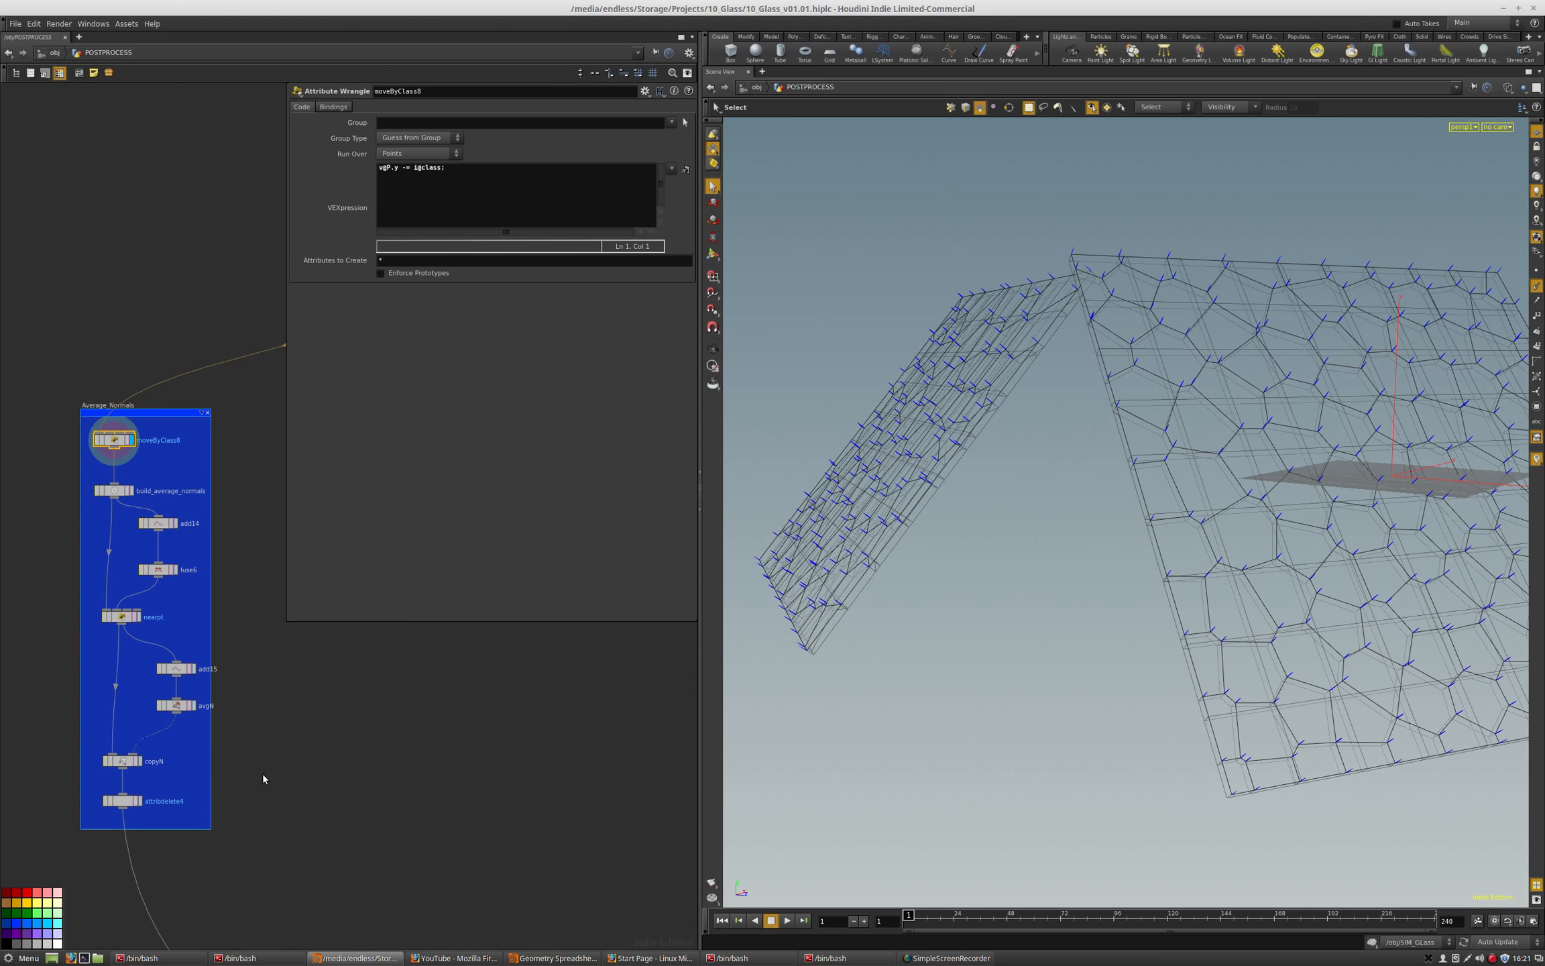
left_click(115, 491)
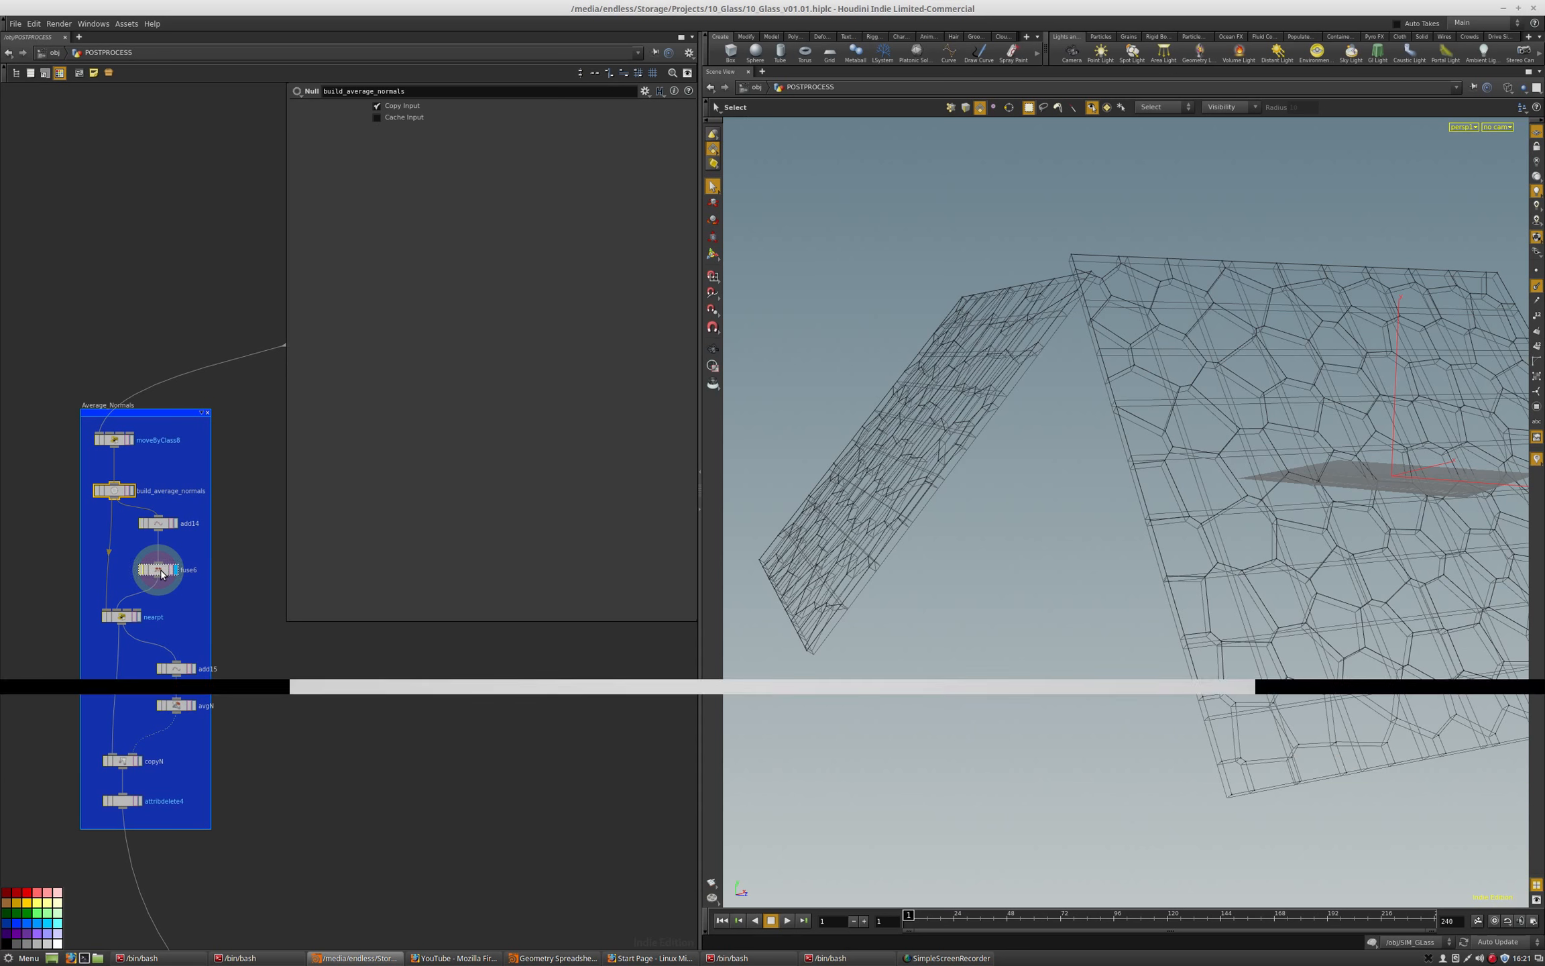
left_click(159, 569)
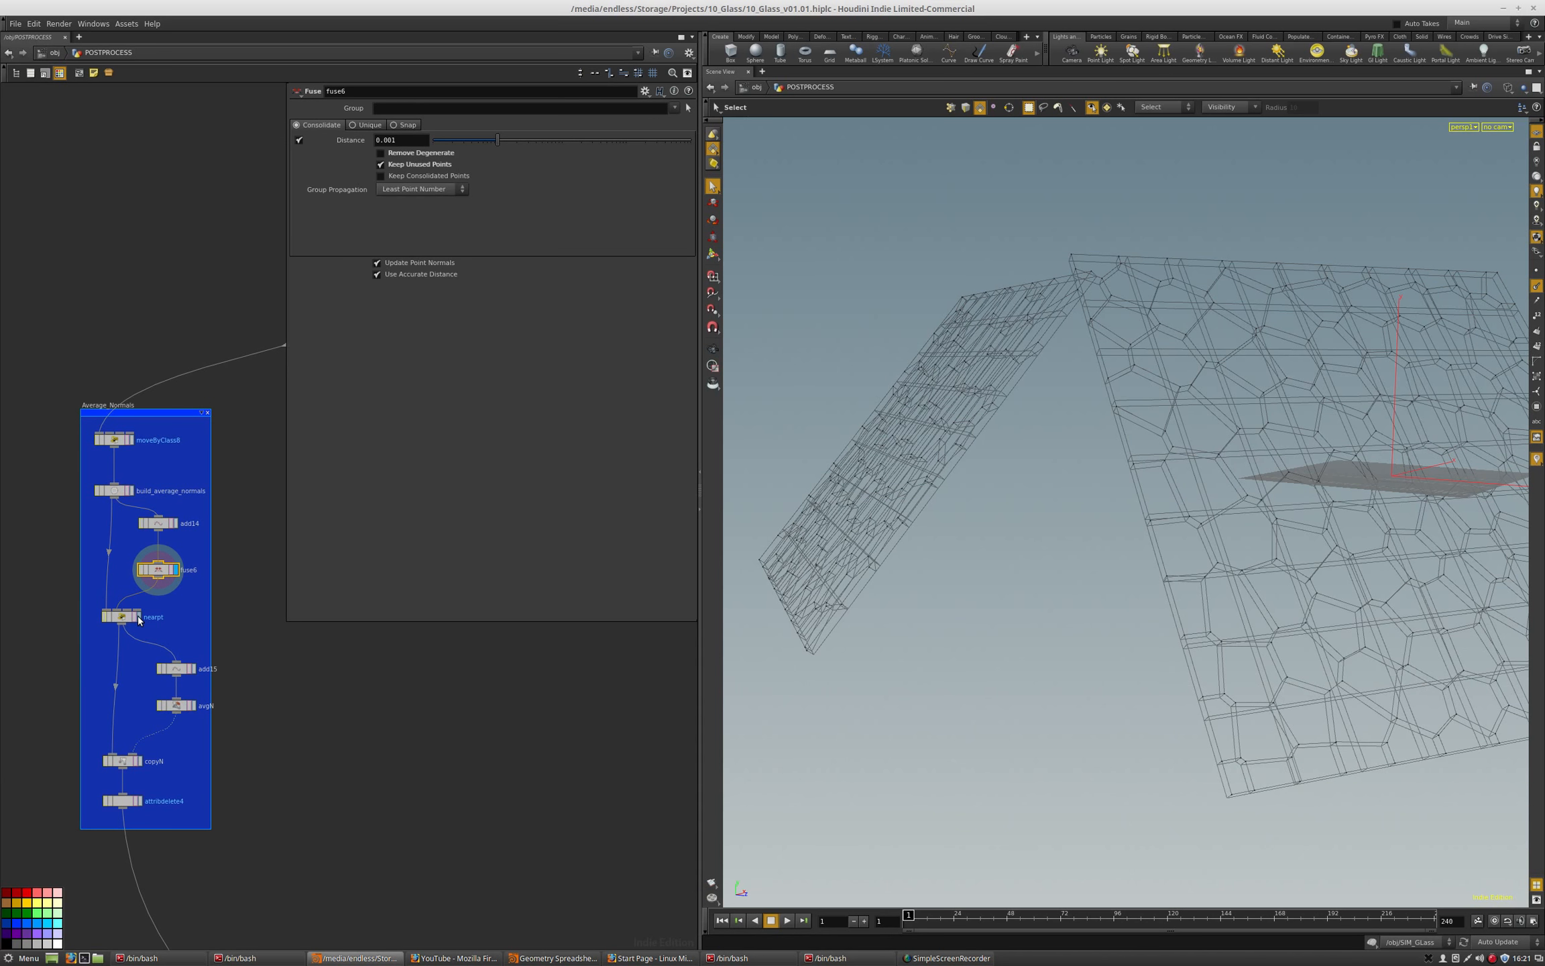
left_click(122, 617)
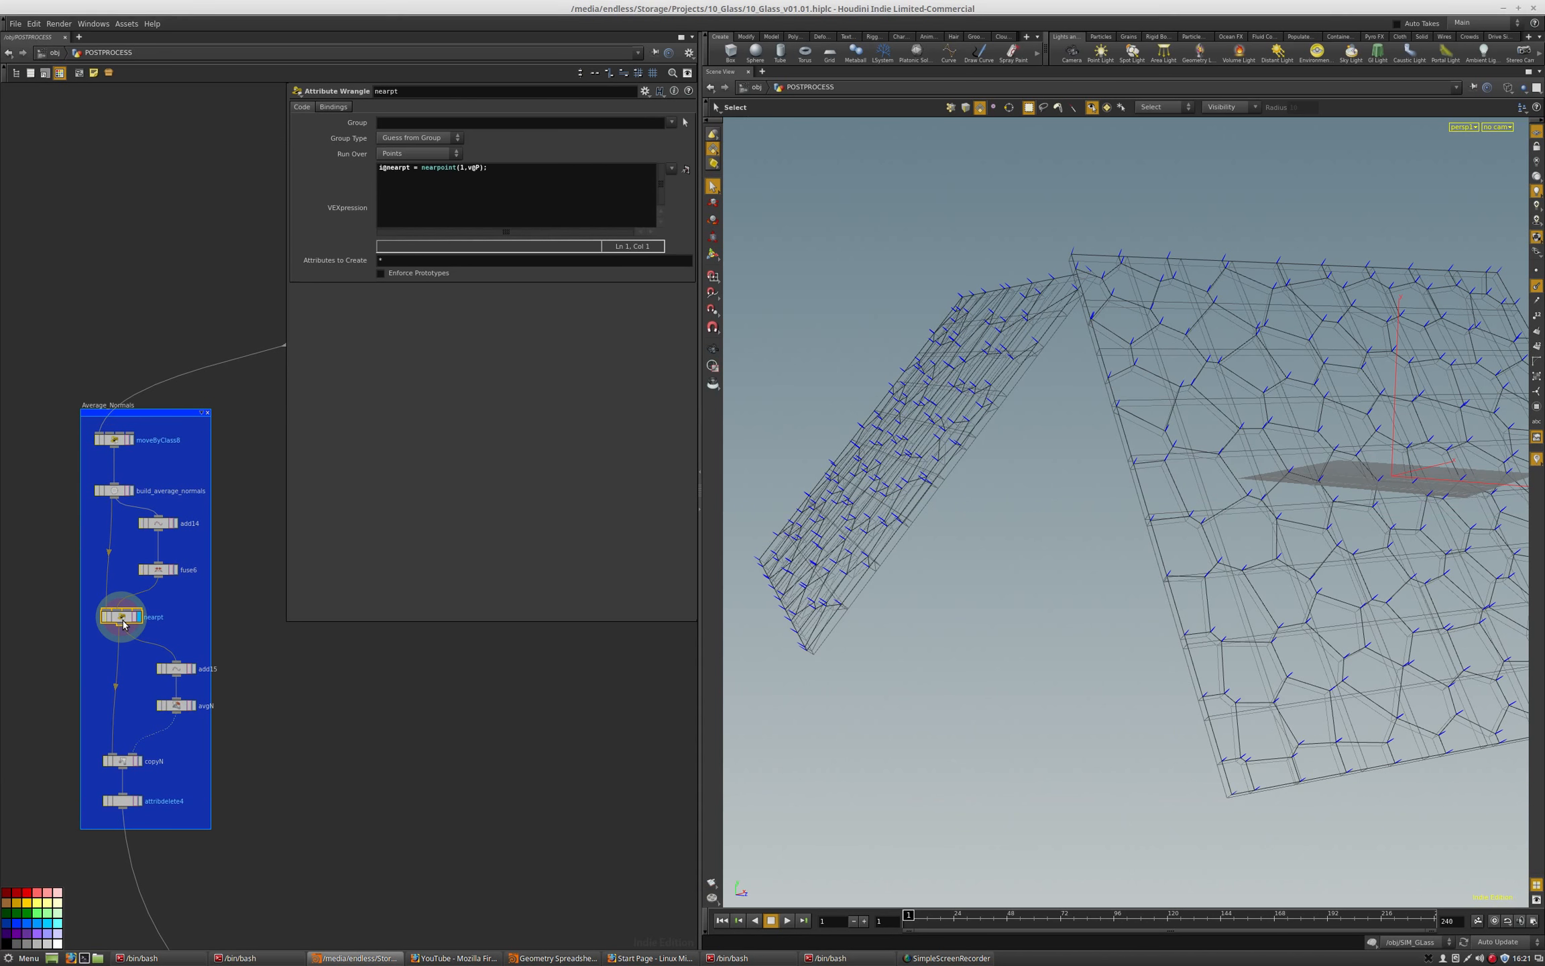
Display add15, avgN, copyN and attribdelete4 in turn to review how the averaged normals are computed and copied back.
left_click(190, 671)
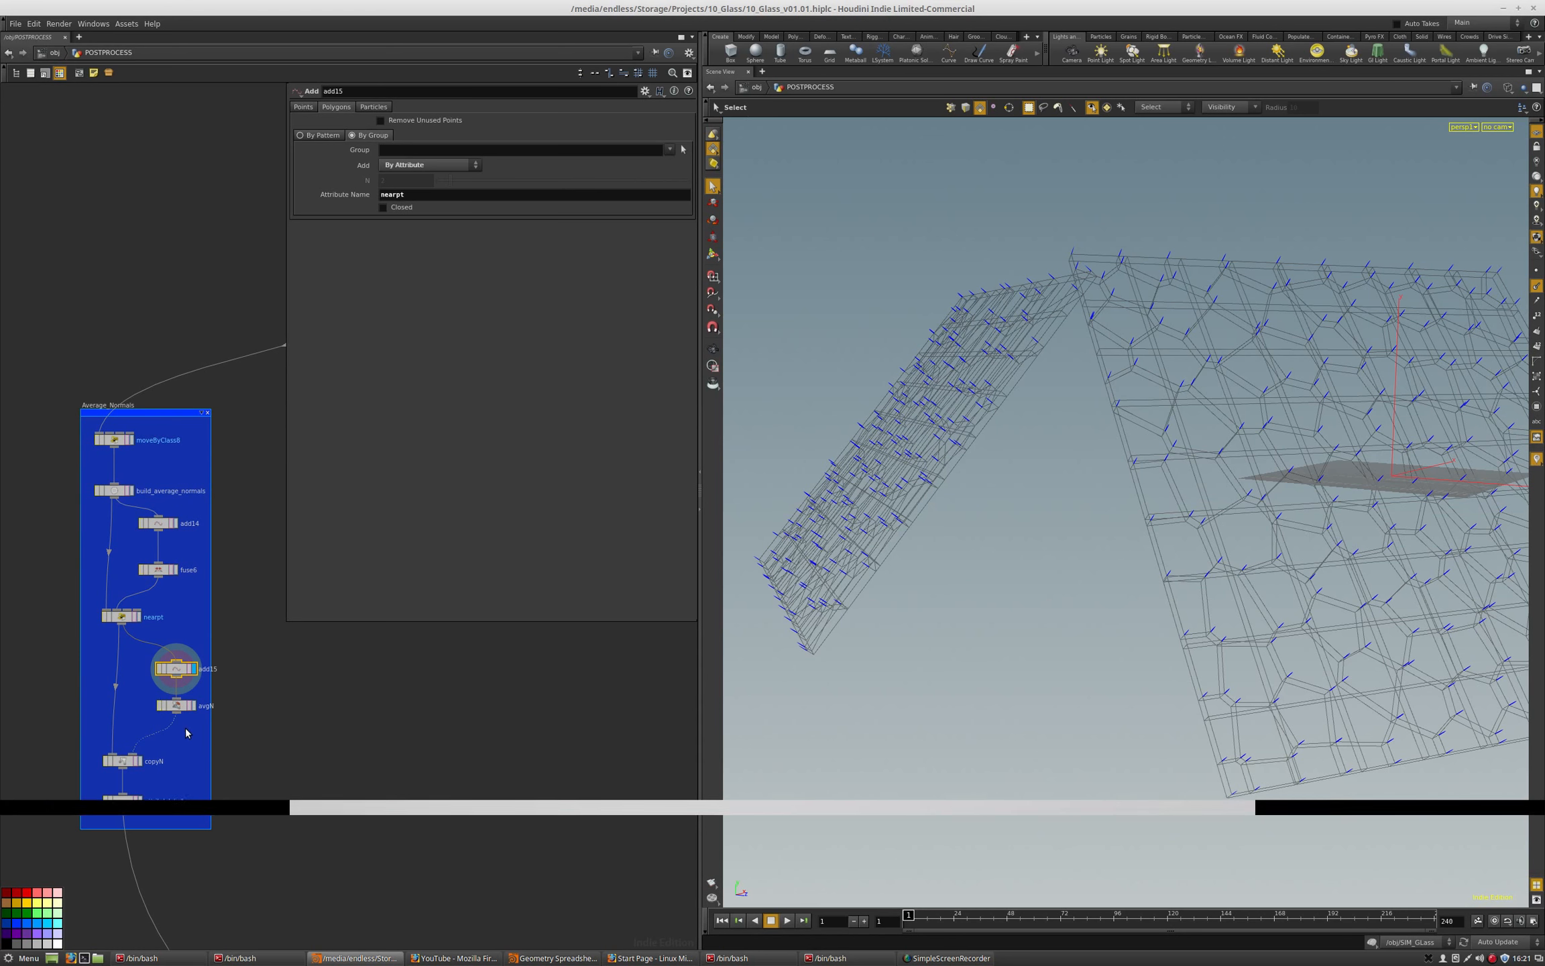
left_click(192, 704)
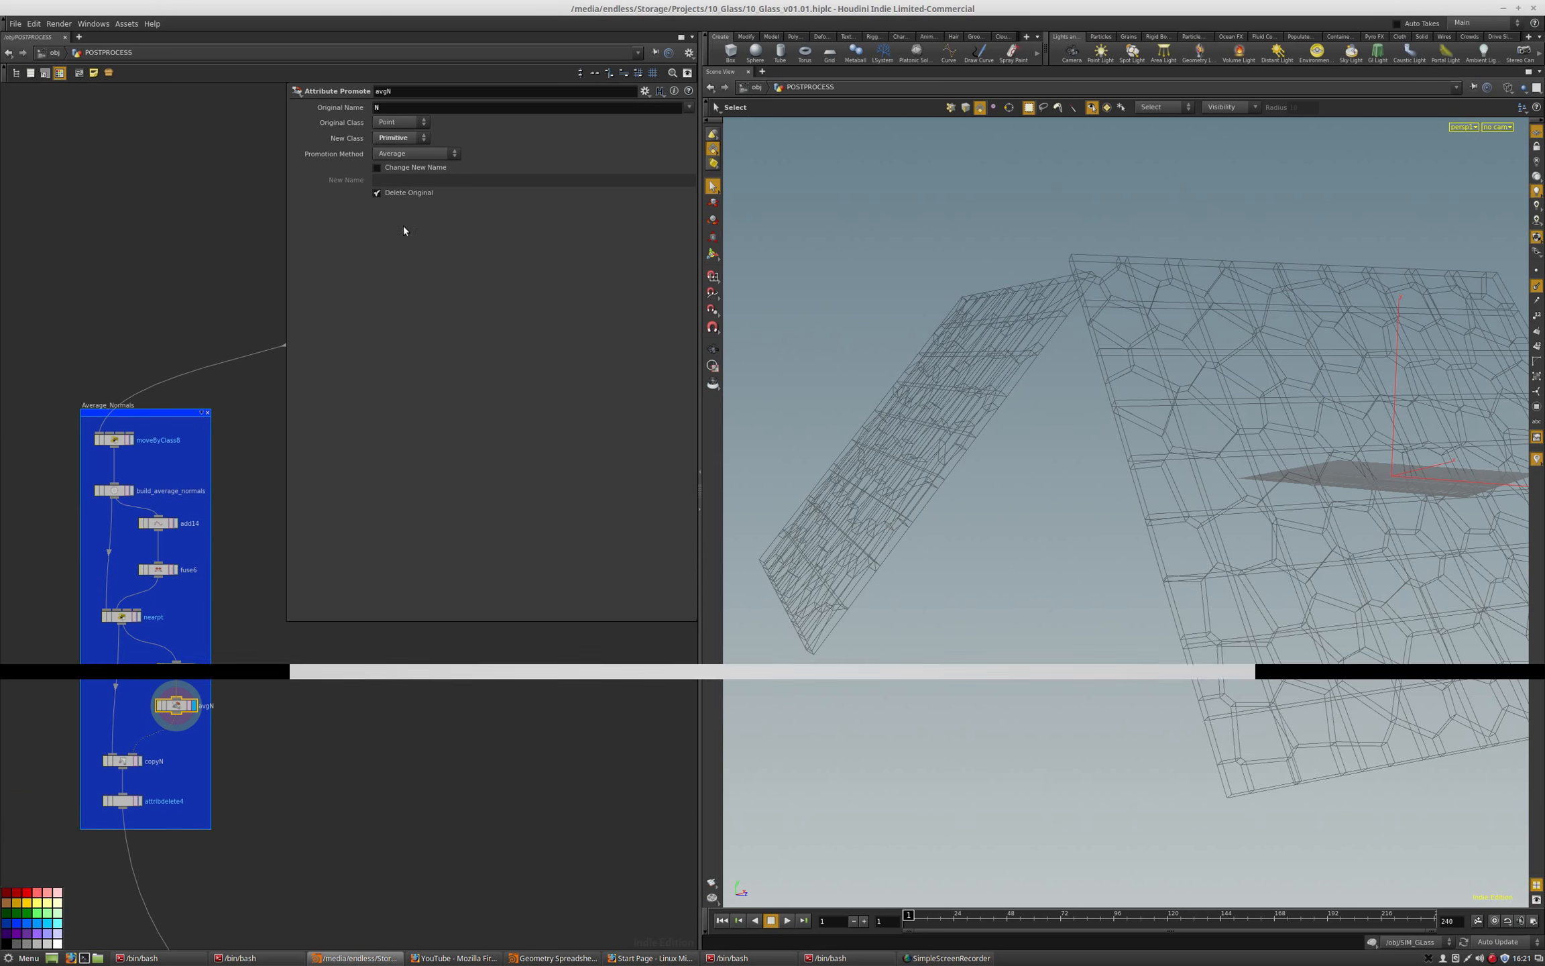
left_click(137, 760)
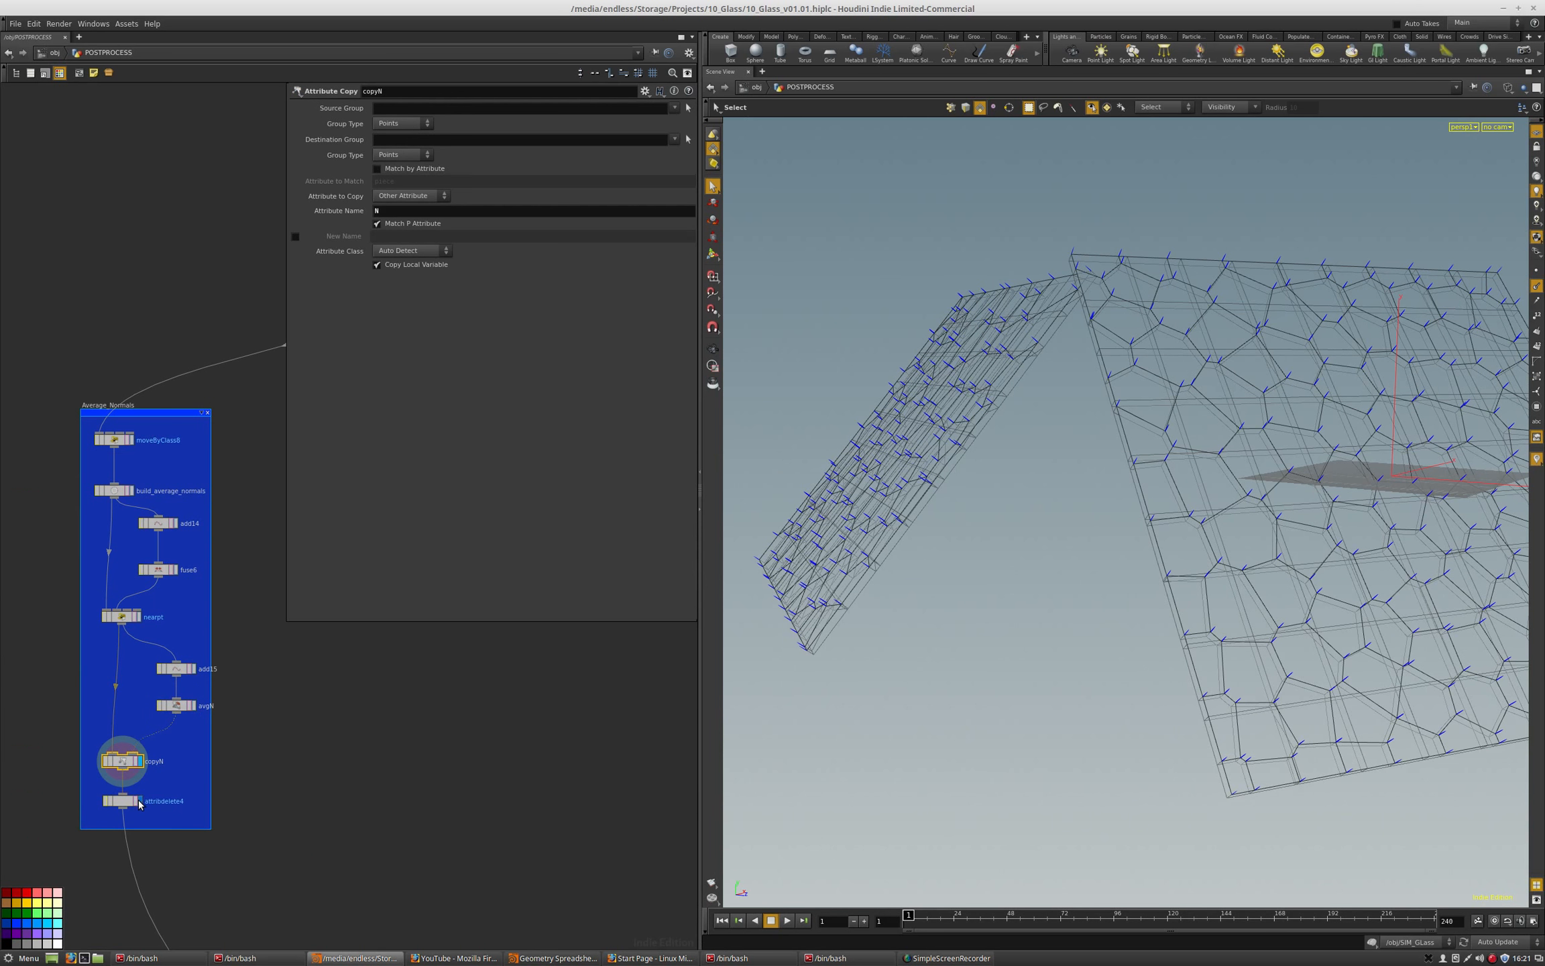
left_click(140, 799)
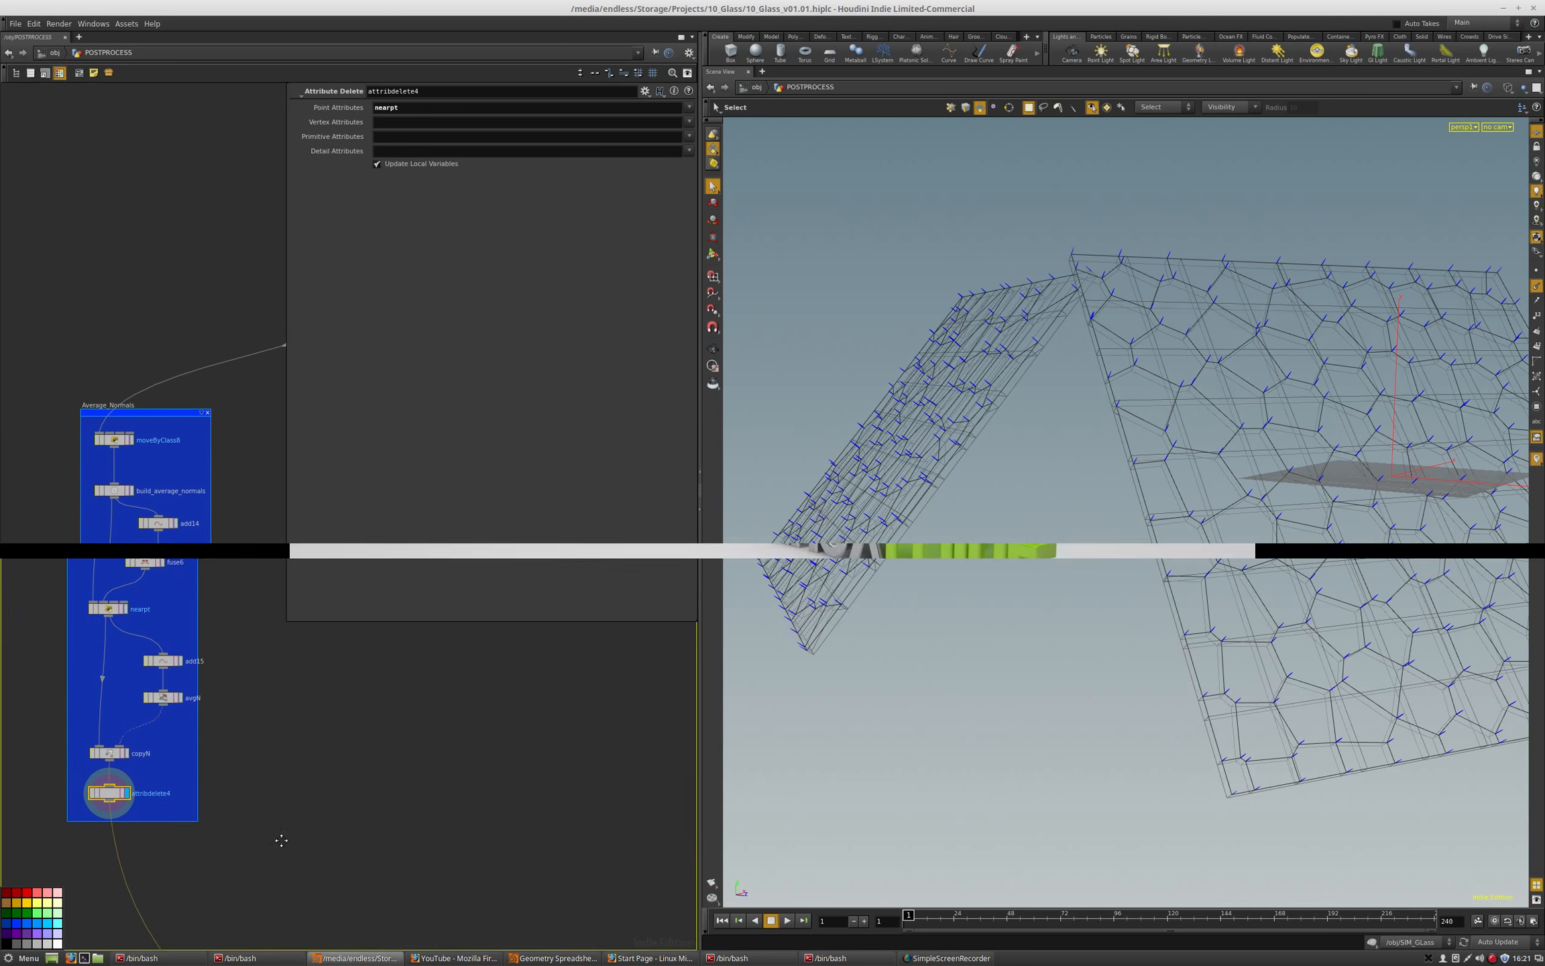
Survey the network below Average_Normals, looking over the purple box and the grey box beneath it.
scroll(187, 848, "down", 5)
scroll(290, 867, "up", 2)
scroll(290, 868, "up", 1)
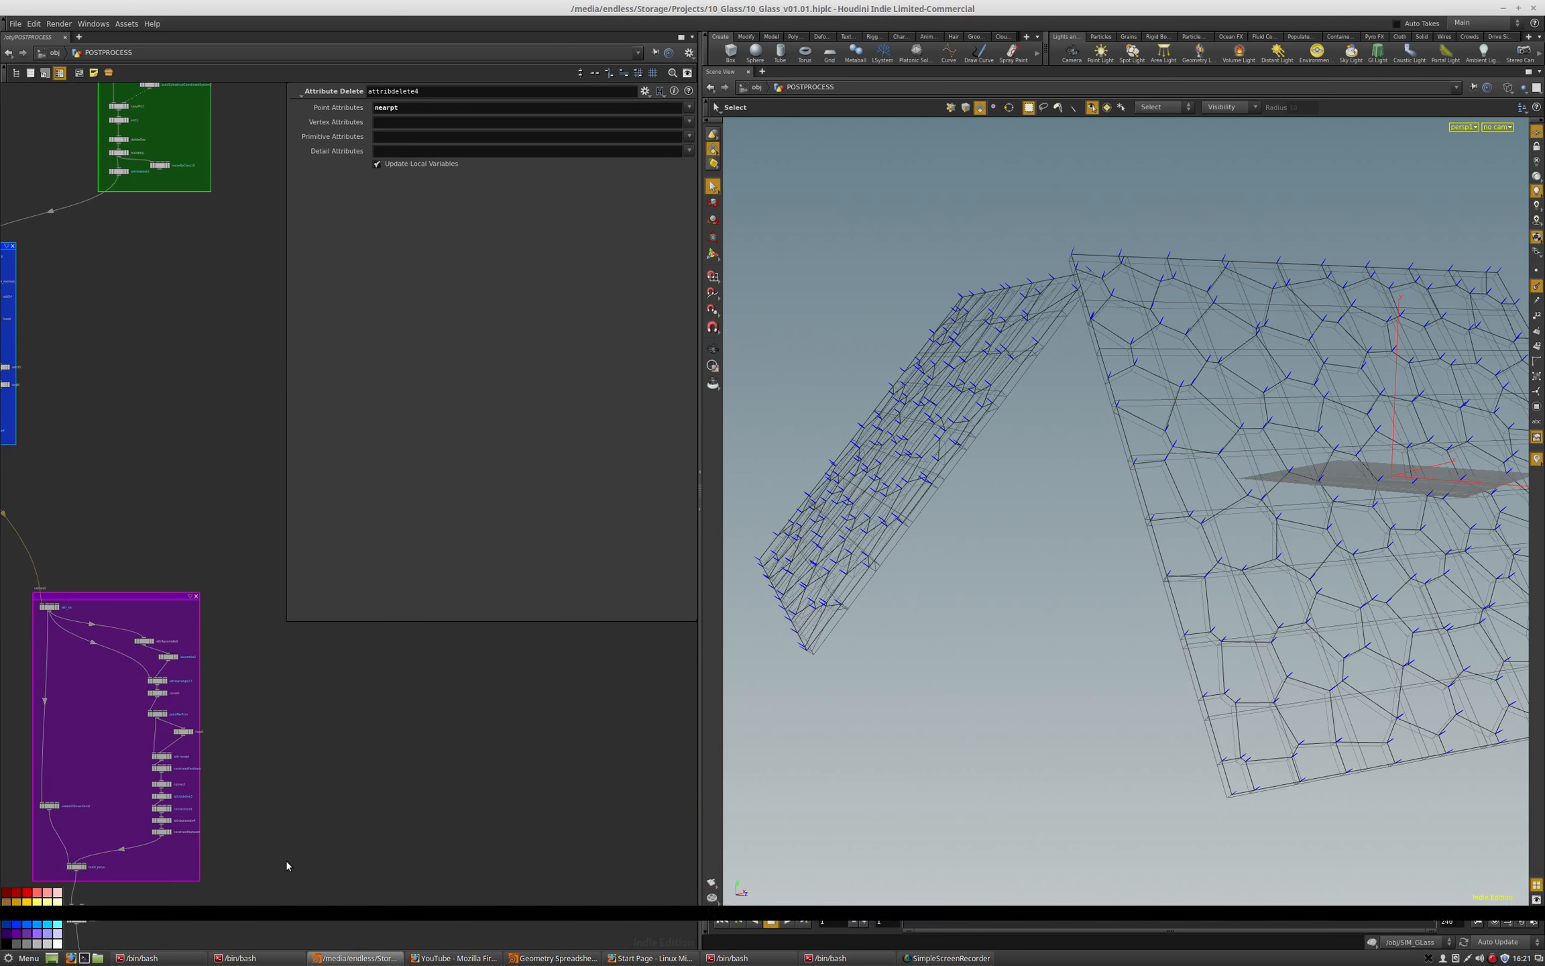
middle_click_drag(296, 842, 334, 727)
scroll(352, 875, "down", 3)
scroll(329, 745, "down", 2)
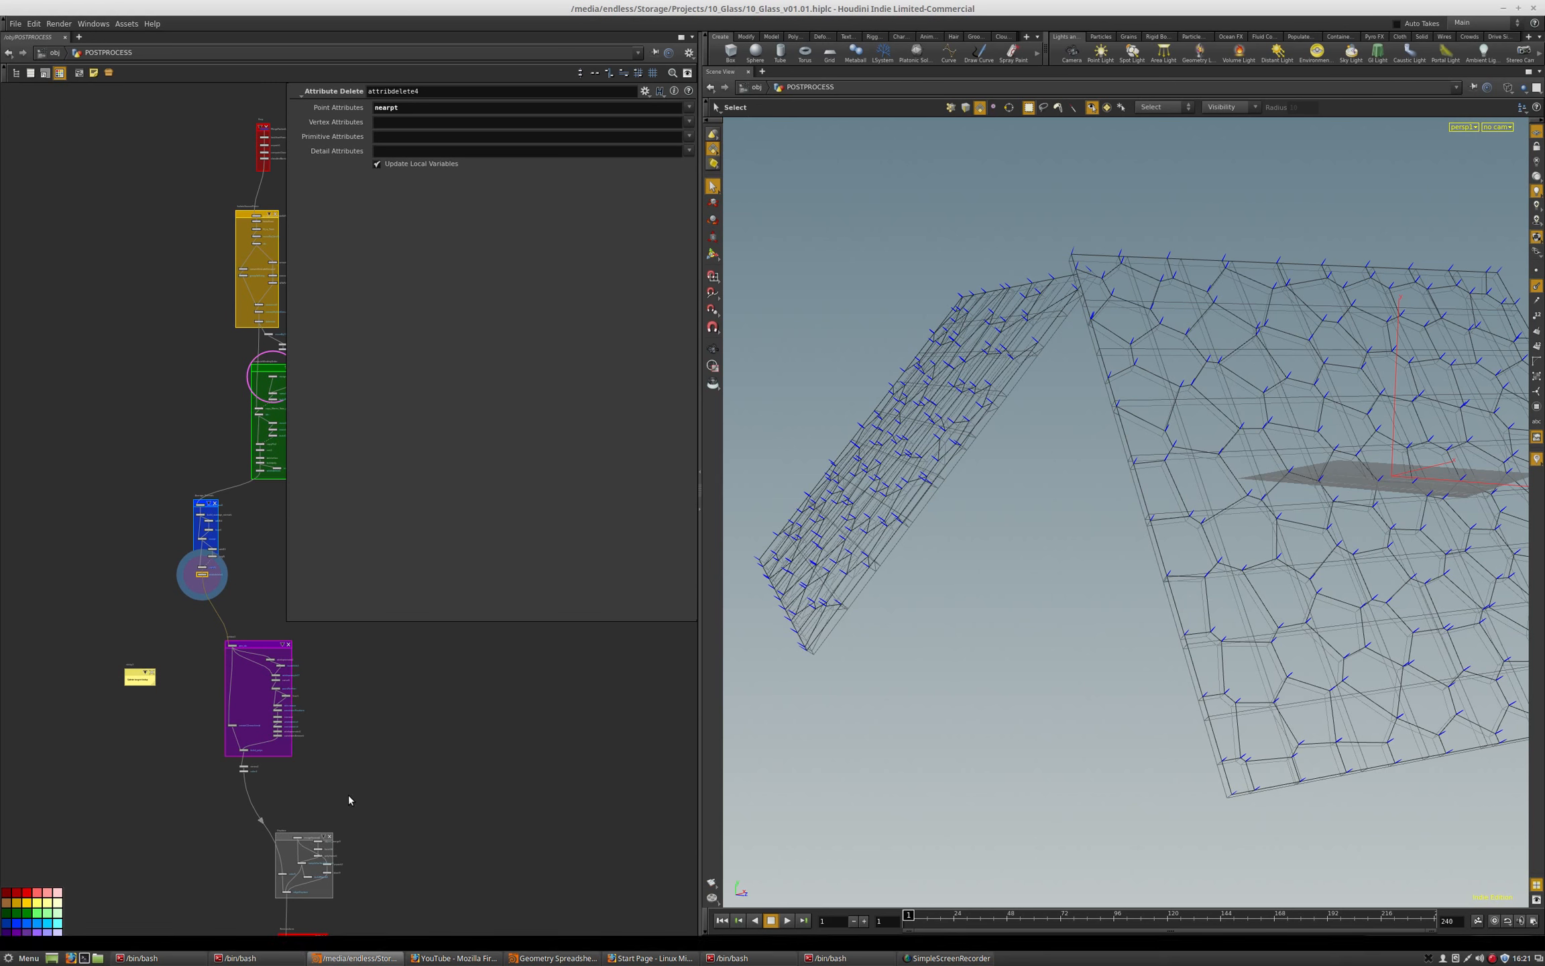
middle_click_drag(347, 794, 260, 688)
scroll(248, 697, "up", 3)
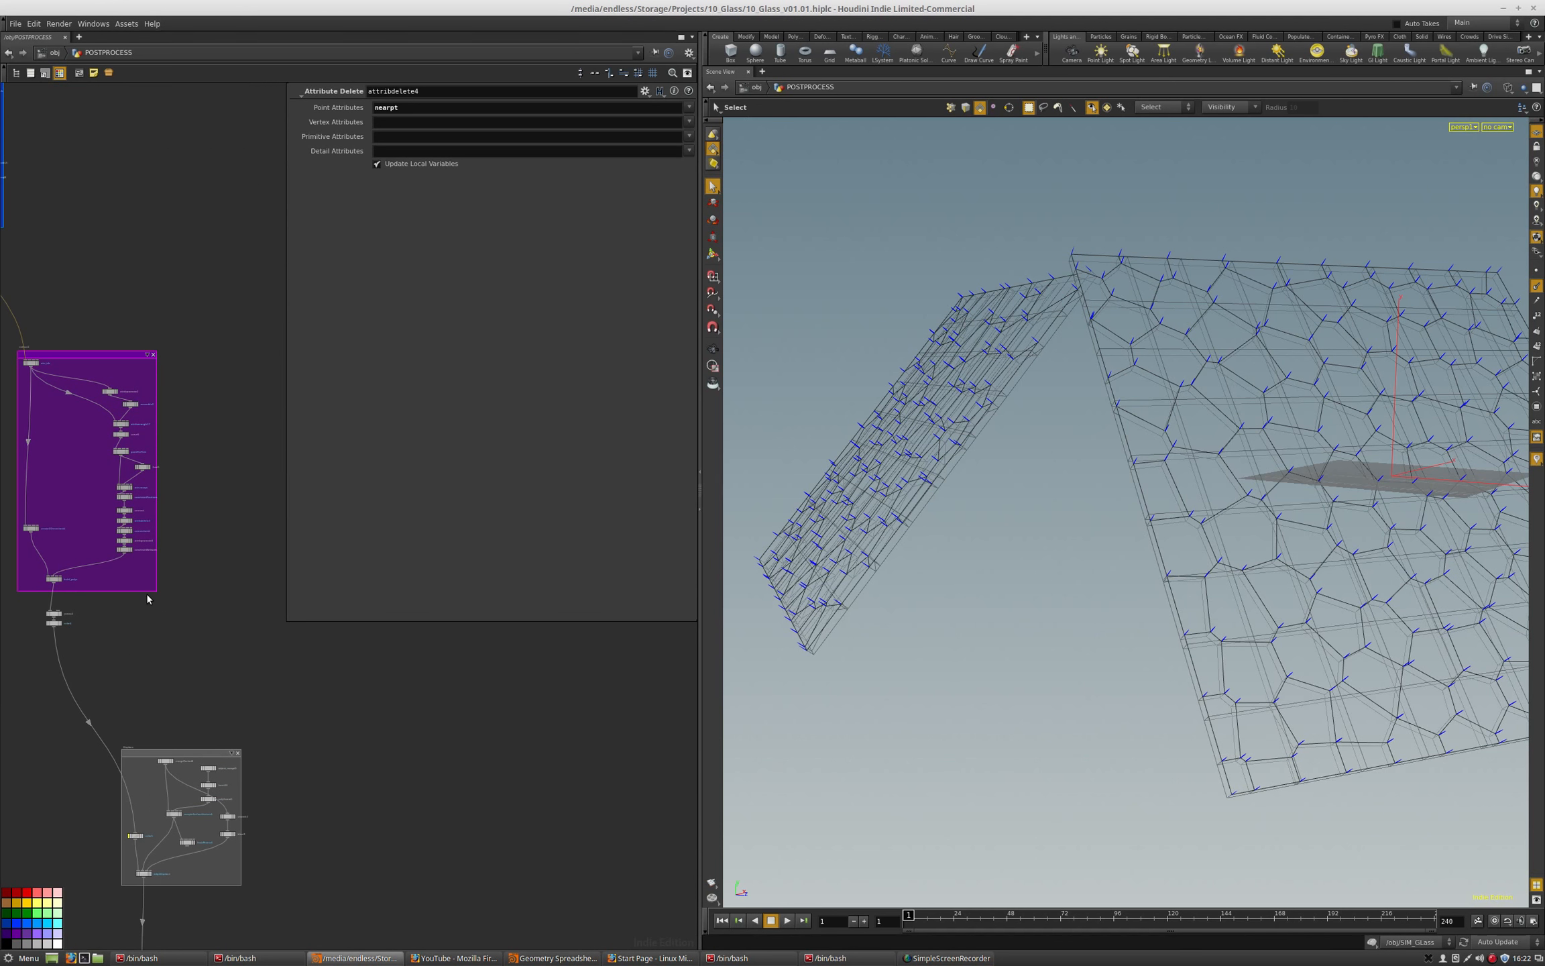